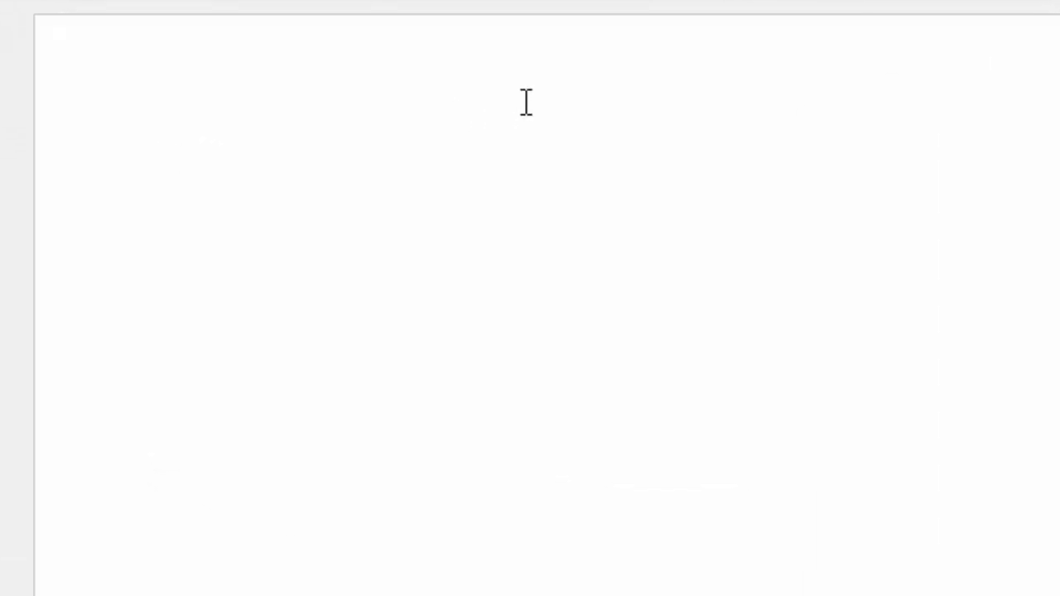
Fill the blank document with sample paragraphs using the =rand() function.
text(=rand())
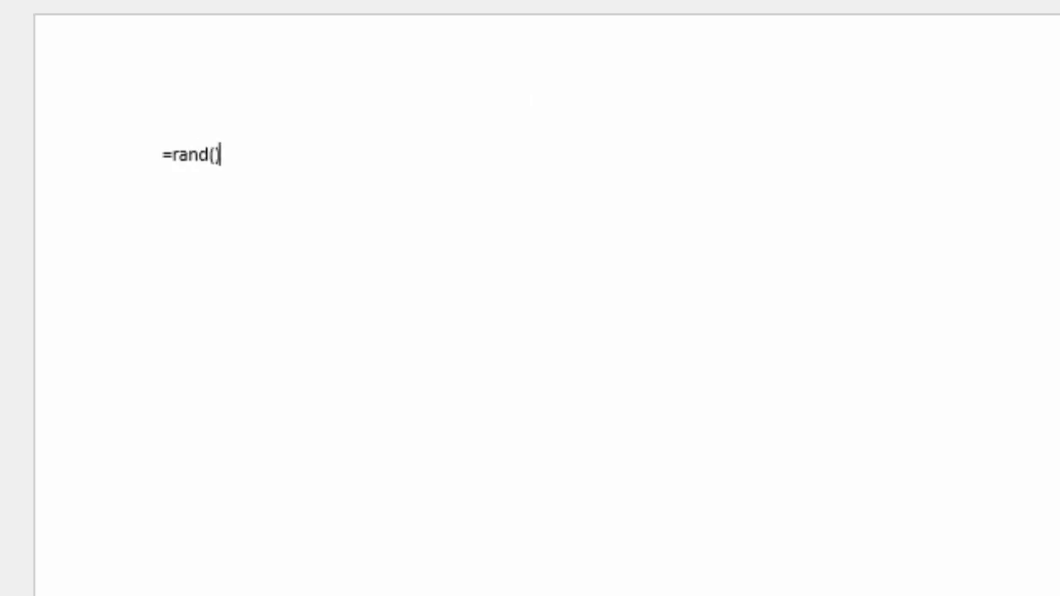
key(Return)
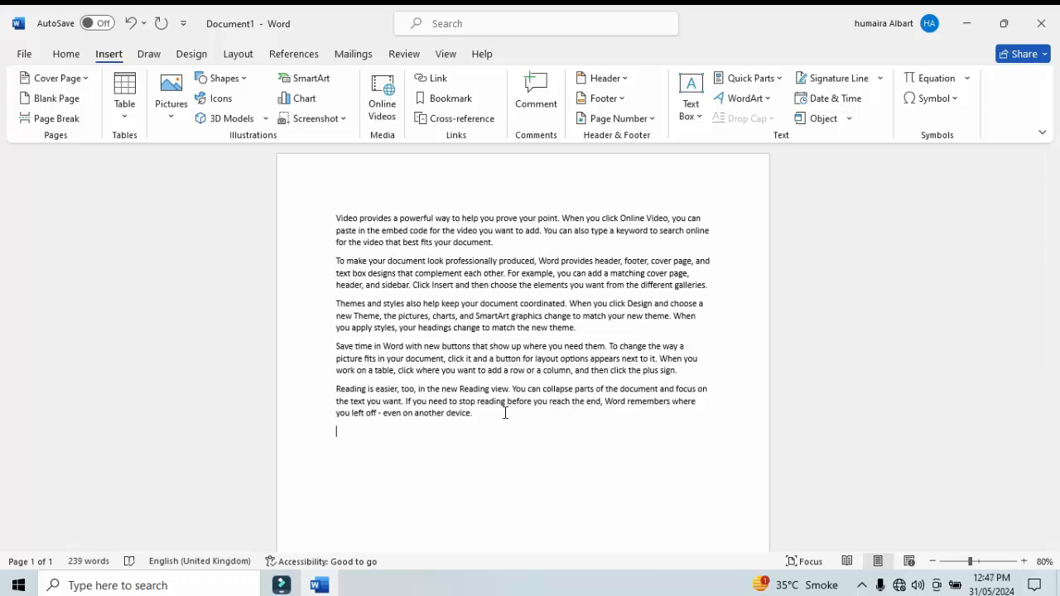
Copy all the sample text and paste it repeatedly after the last paragraph to extend the document over many pages.
key(ctrl+a)
key(ctrl+c)
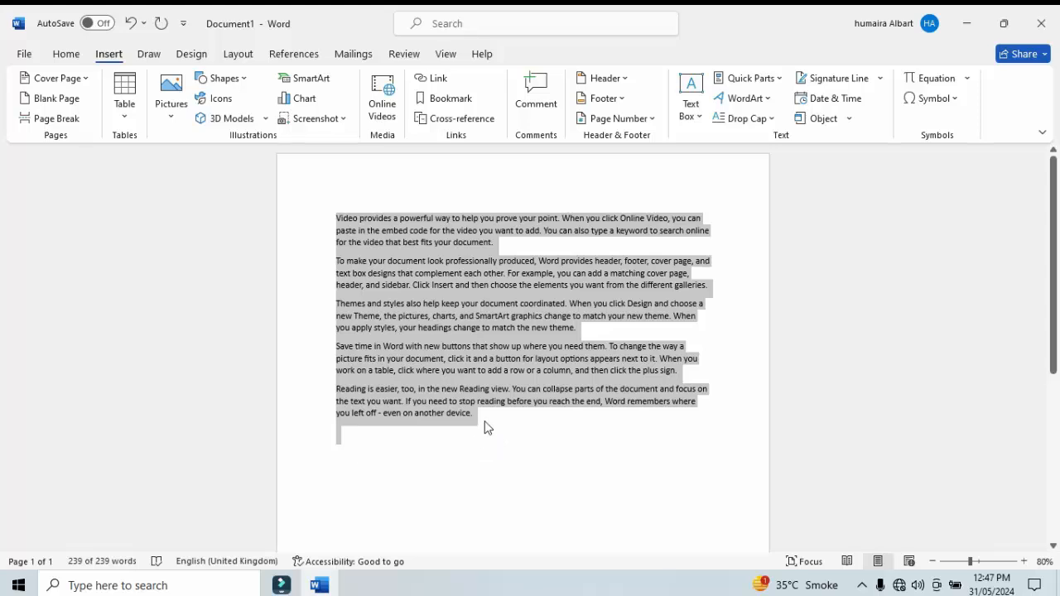
click(487, 427)
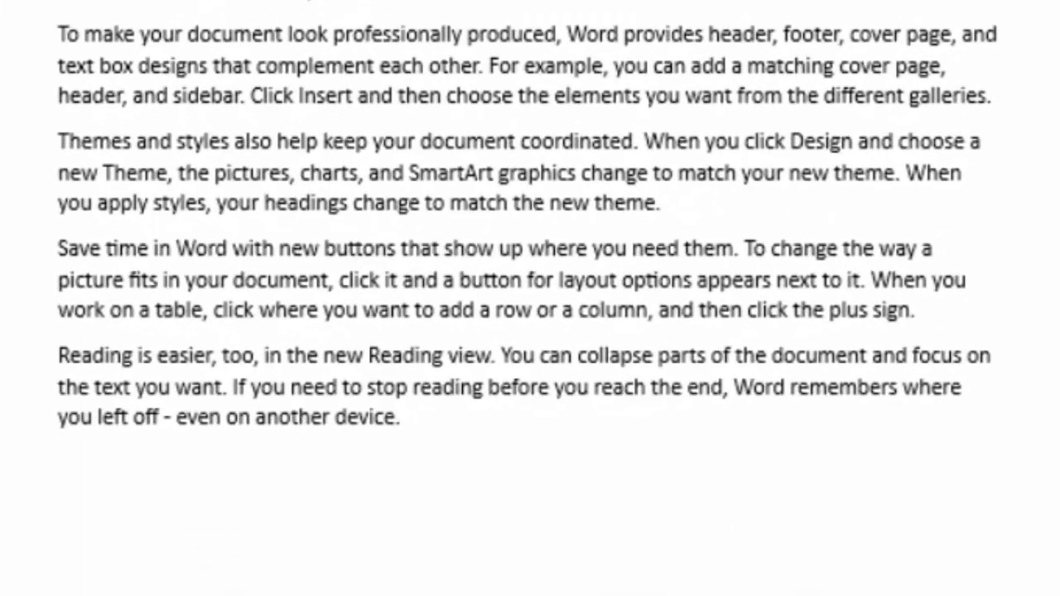
click(1052, 593)
click(700, 253)
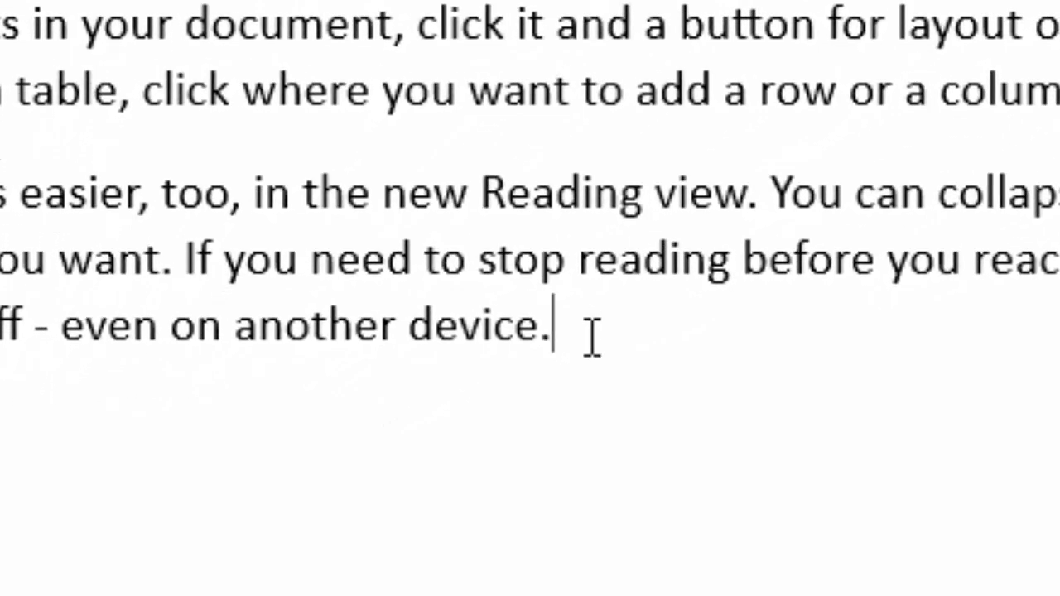
key(Return)
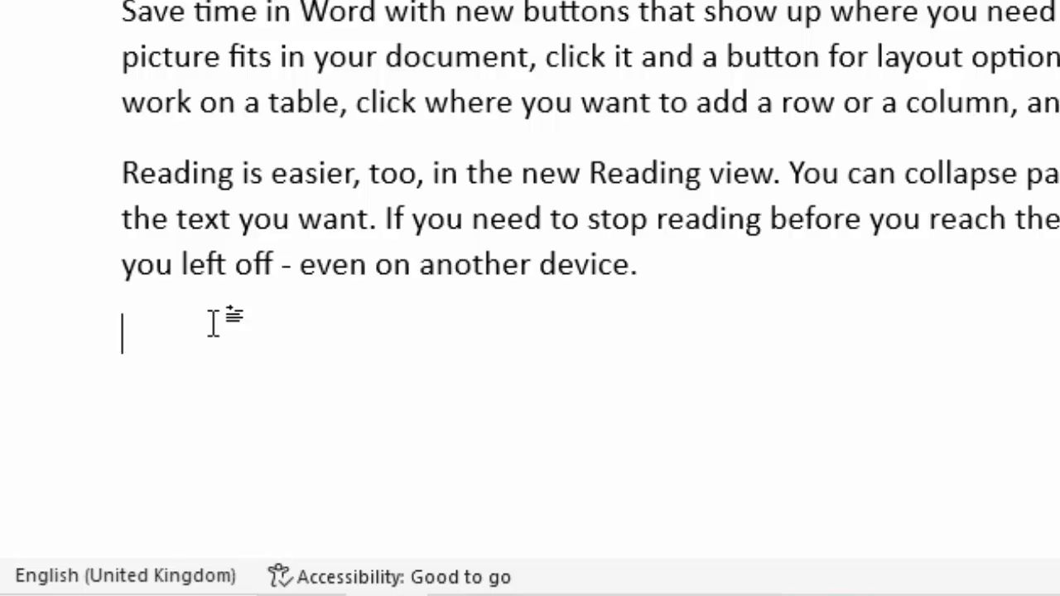
key(ctrl+v)
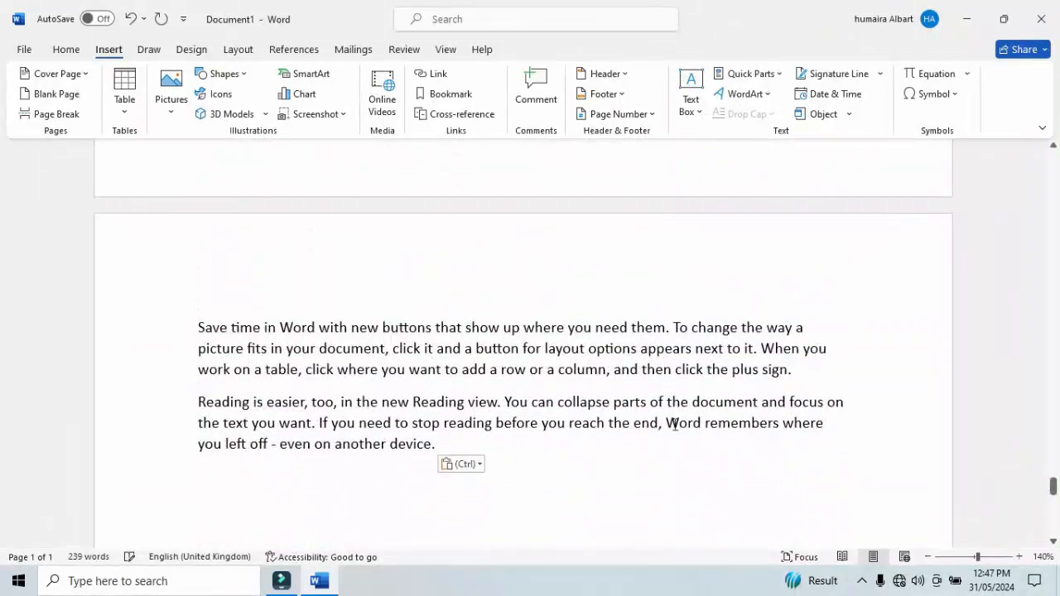
key(ctrl)
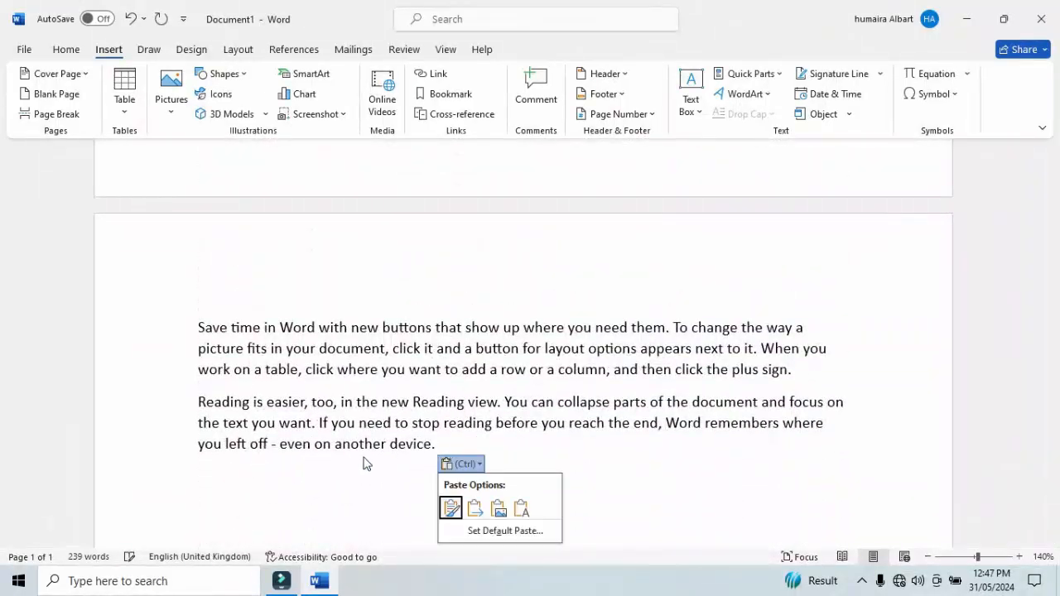
click(269, 470)
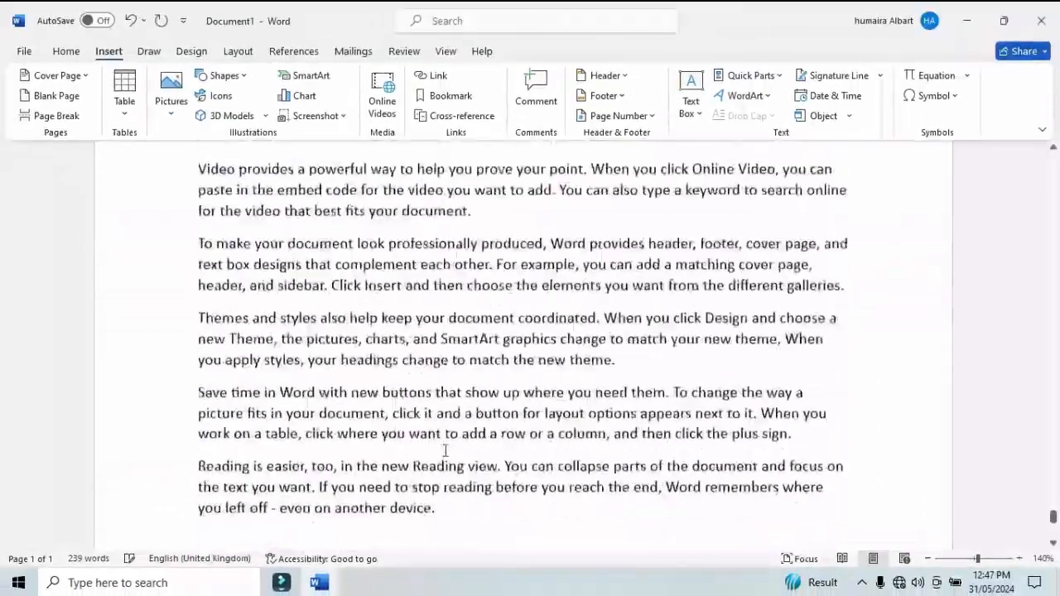
scroll(445, 450, down, 1)
key(ctrl)
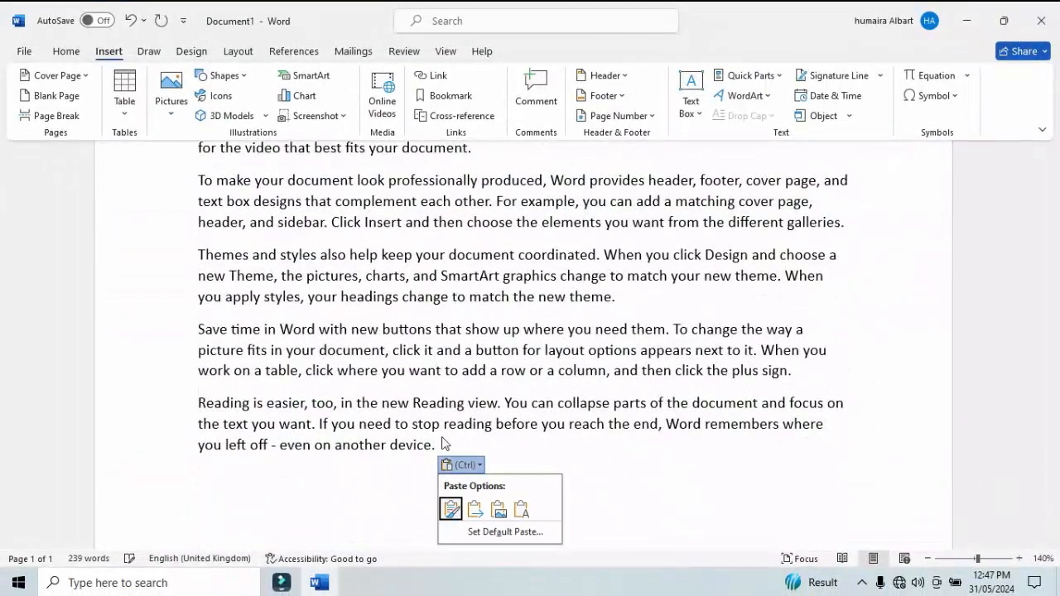
click(436, 441)
double_click(440, 446)
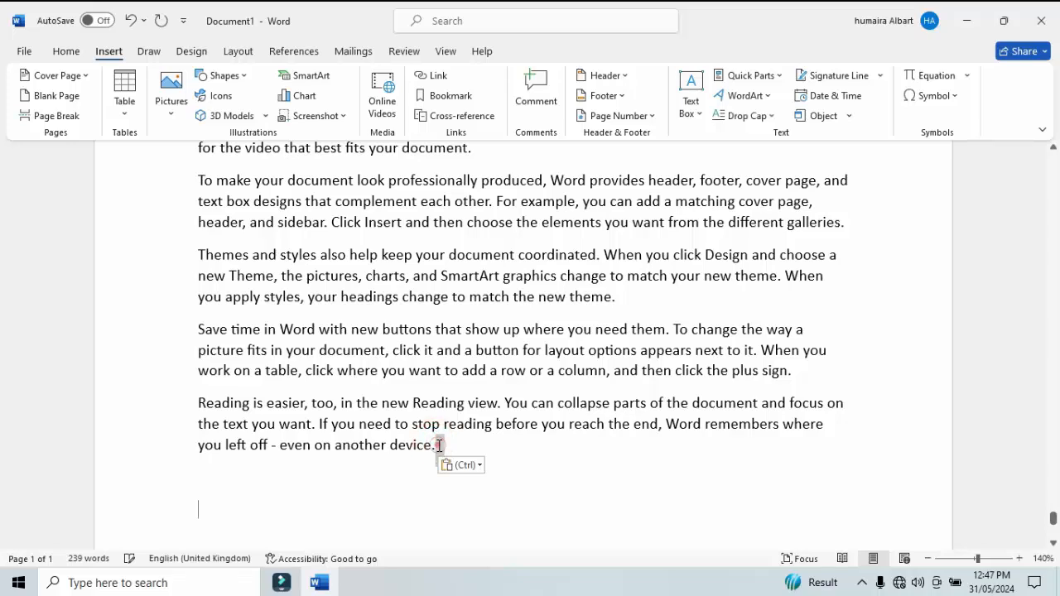
key(ctrl)
click(438, 448)
double_click(439, 447)
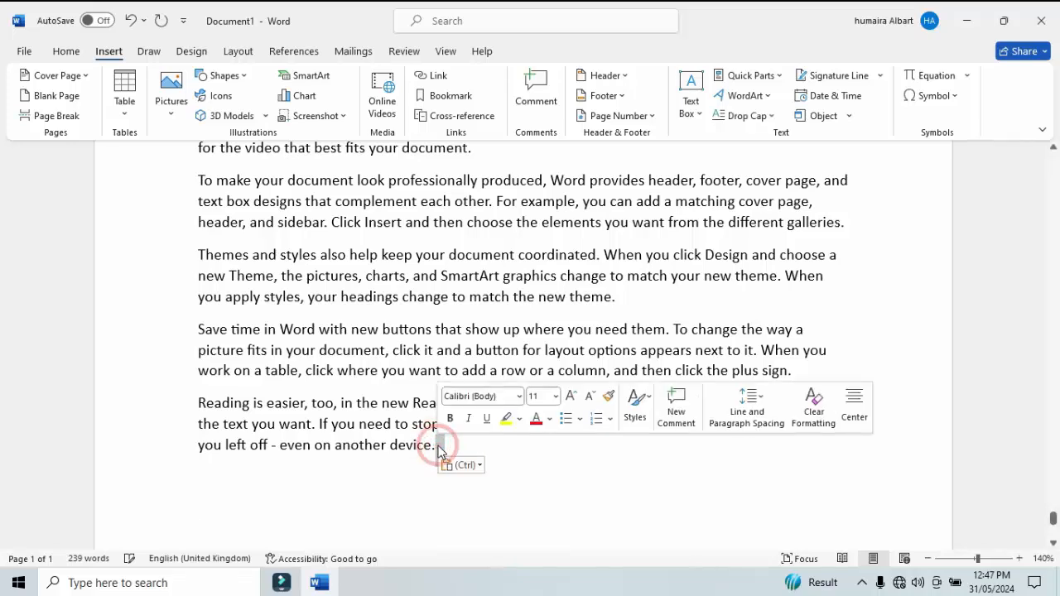
Return to the start of the document and zoom out to 90%.
double_click(561, 302)
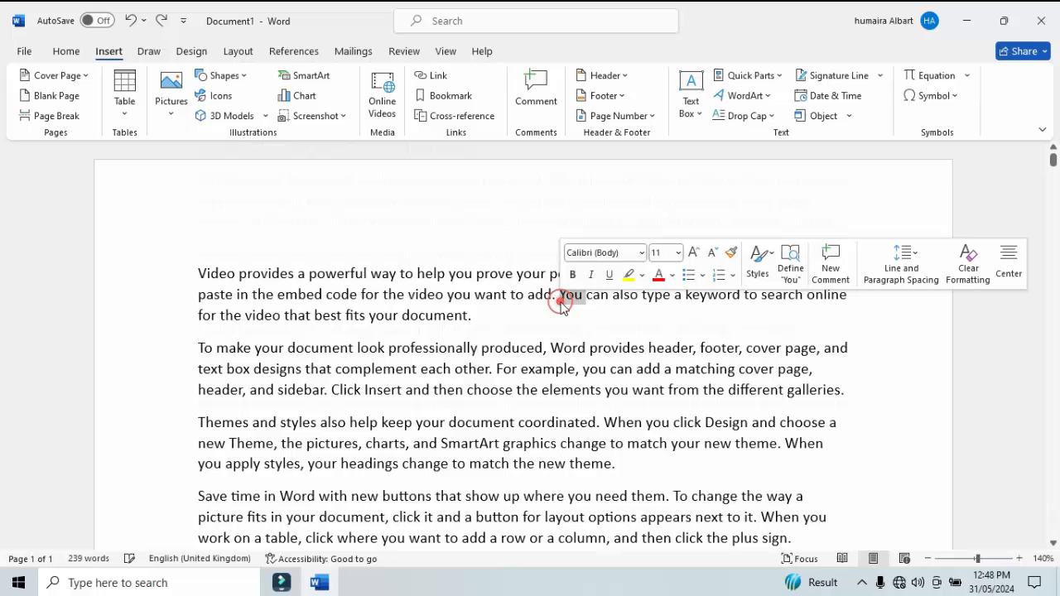
click(443, 300)
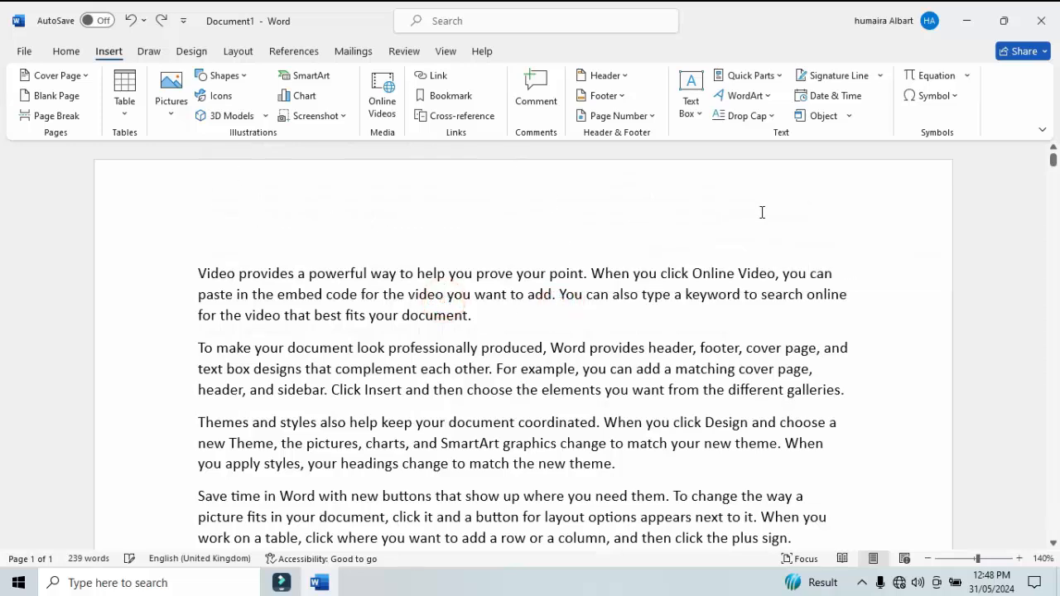
click(930, 559)
click(930, 559)
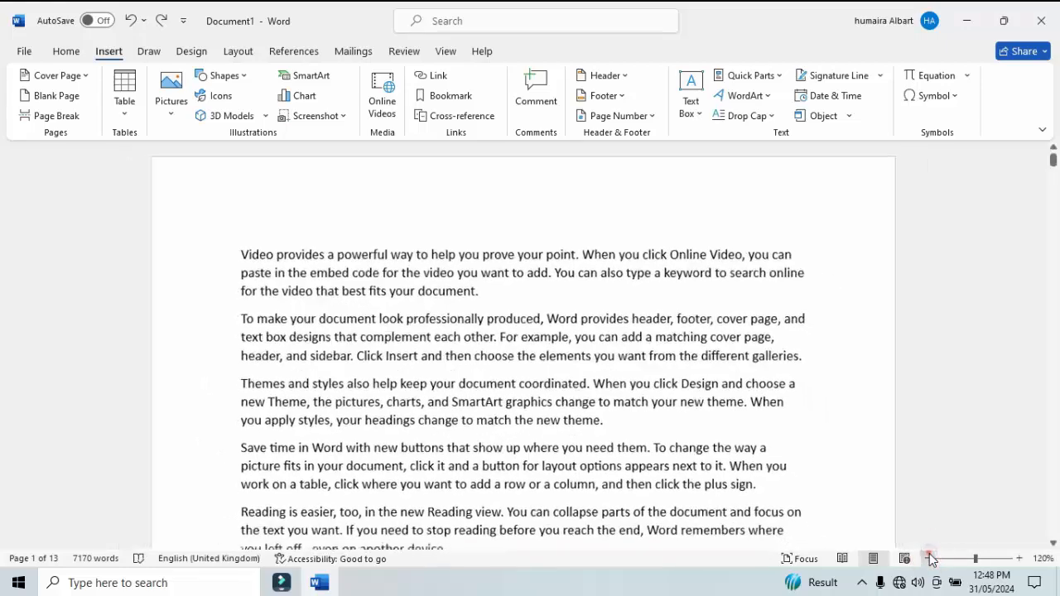
click(930, 559)
click(929, 559)
click(929, 560)
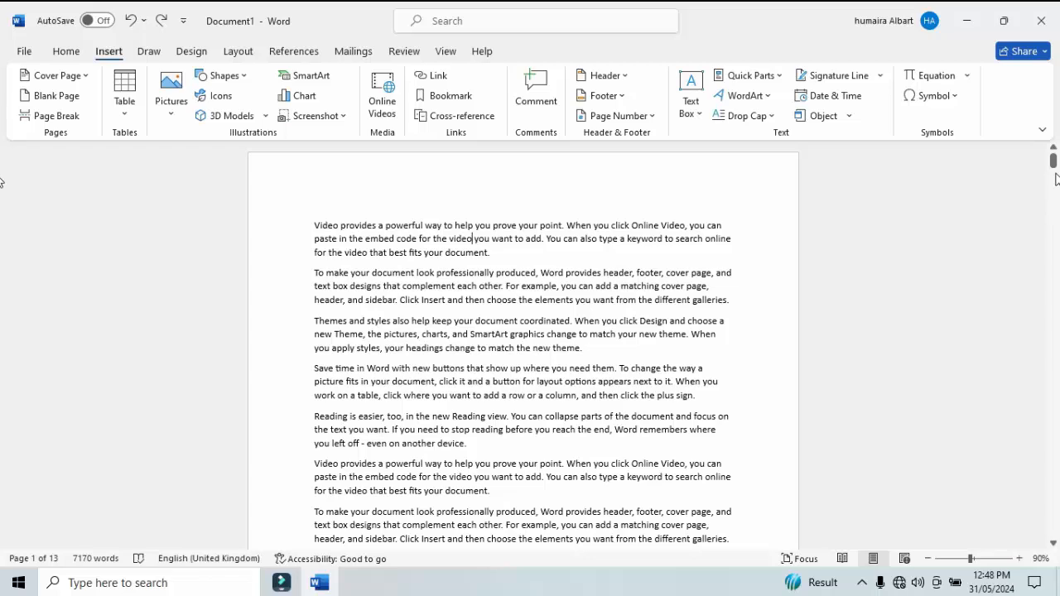
Examine the first pages of the document, including the blank margins above and below the body text.
mouse_move(1053, 160)
mouse_down()
mouse_move(1054, 181)
mouse_move(1053, 157)
mouse_up()
drag(1055, 162, 1057, 178)
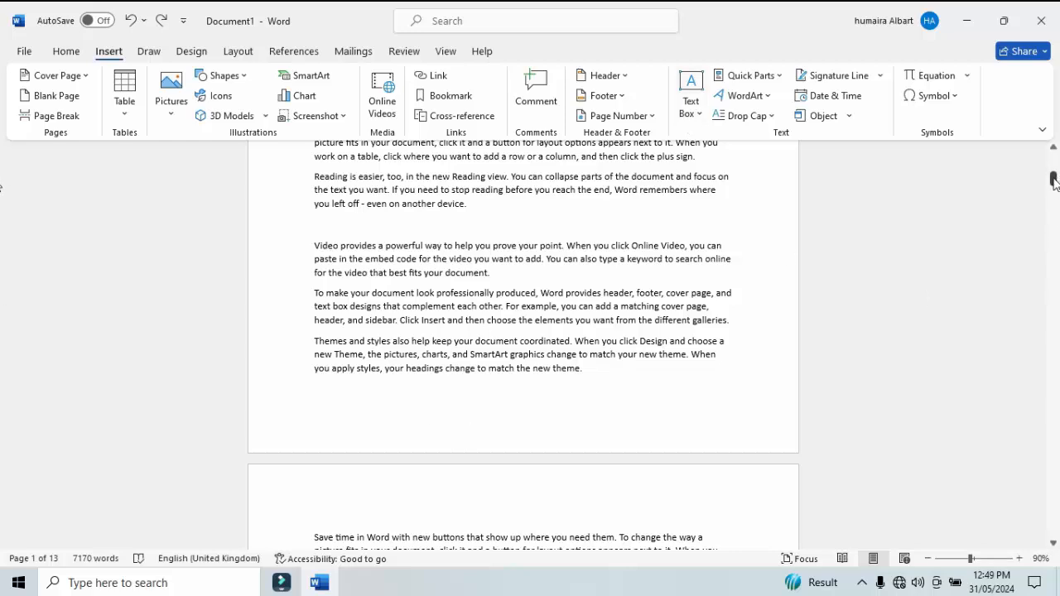
drag(1055, 177, 1057, 158)
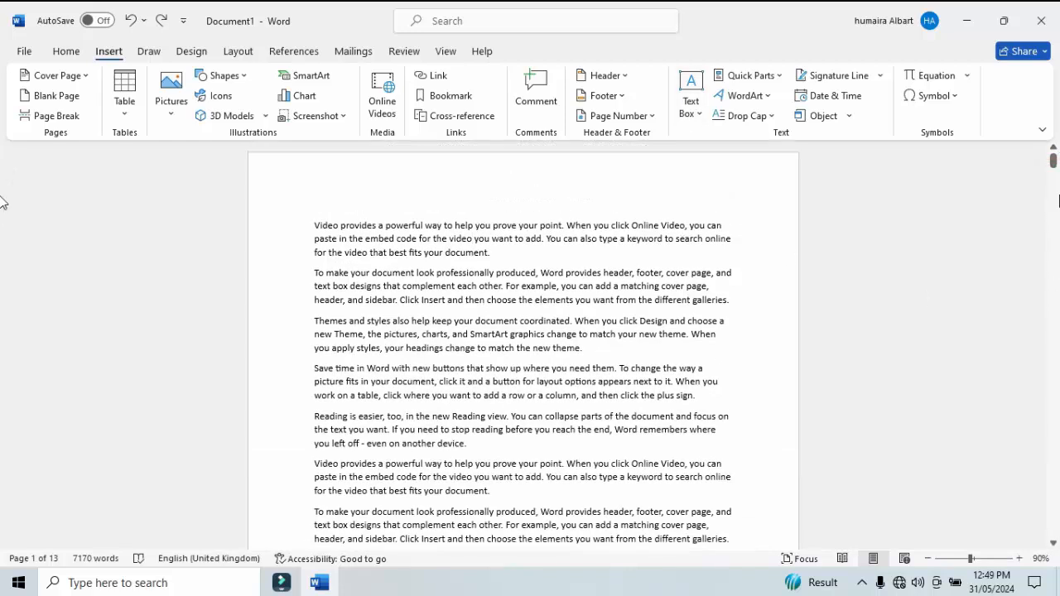
drag(1054, 162, 1055, 185)
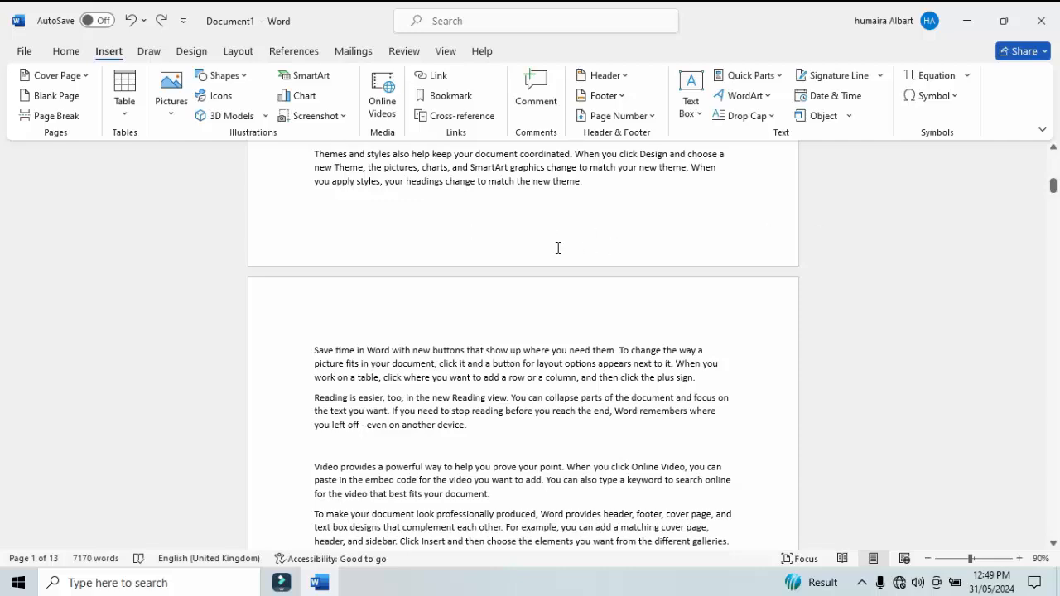
drag(1055, 189, 1054, 161)
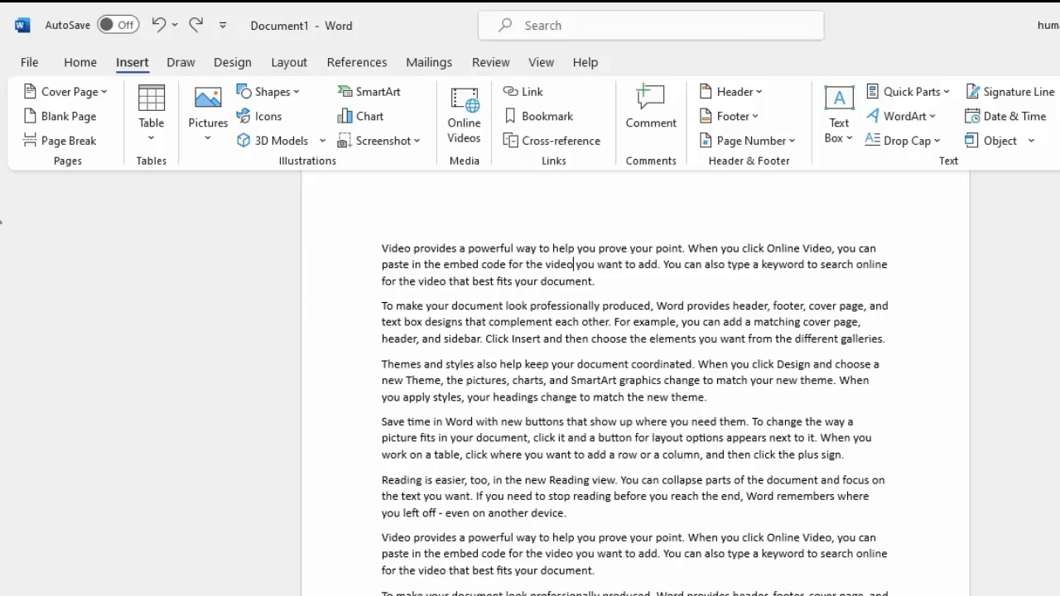
drag(1055, 166, 1055, 199)
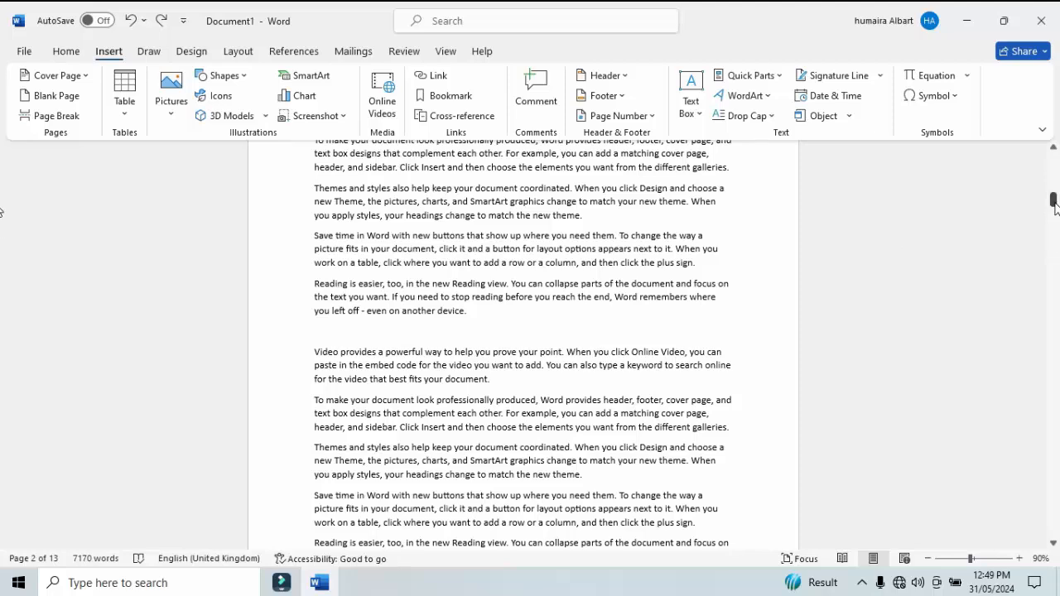
drag(1055, 204, 1054, 161)
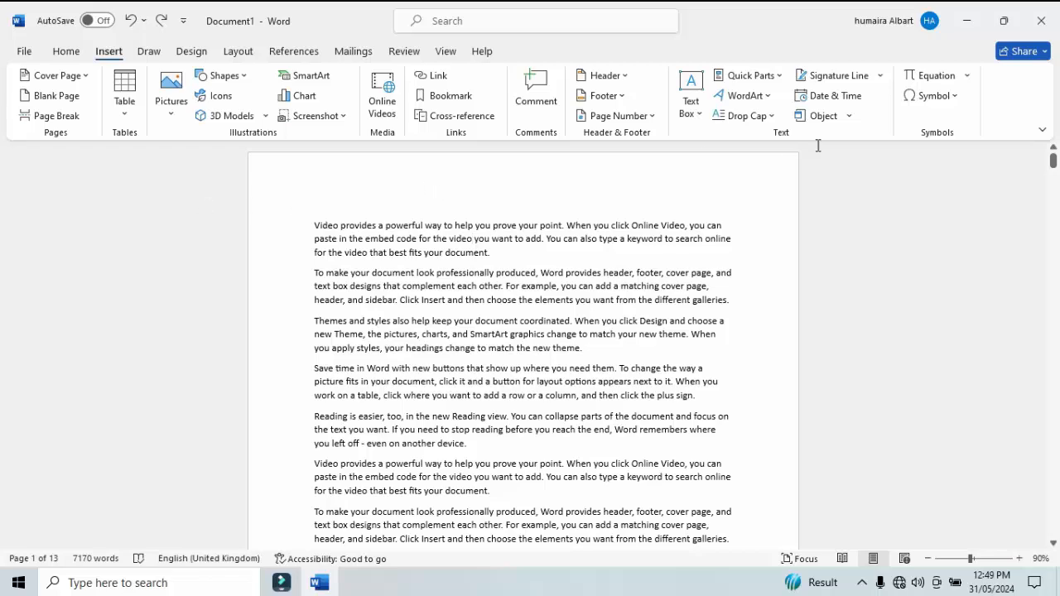
mouse_move(1054, 160)
mouse_down()
mouse_move(1054, 182)
mouse_move(1053, 163)
mouse_up()
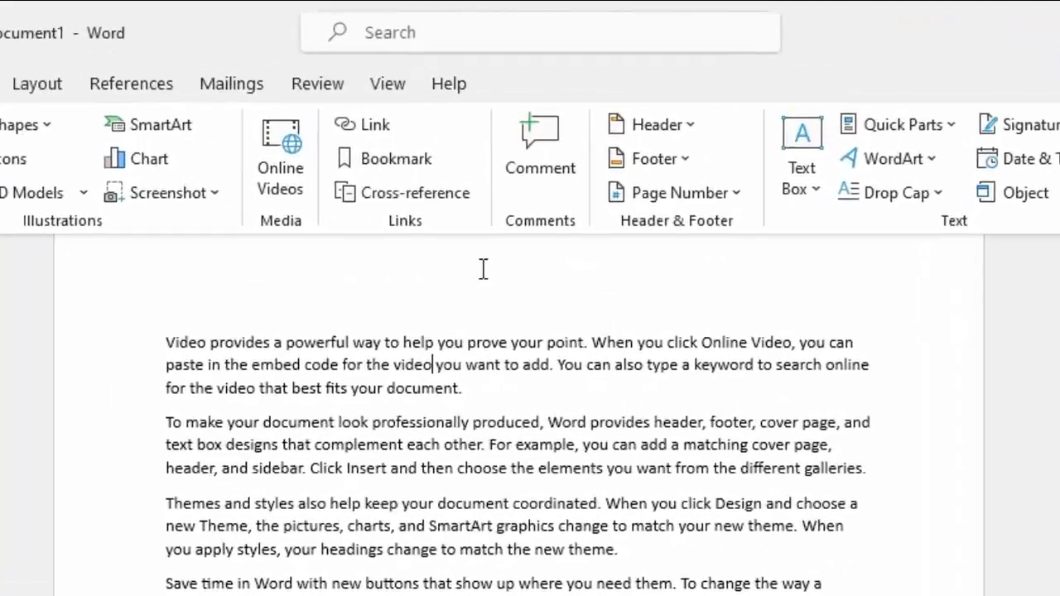
Open the first page's header area for editing and return to the body text.
double_click(500, 160)
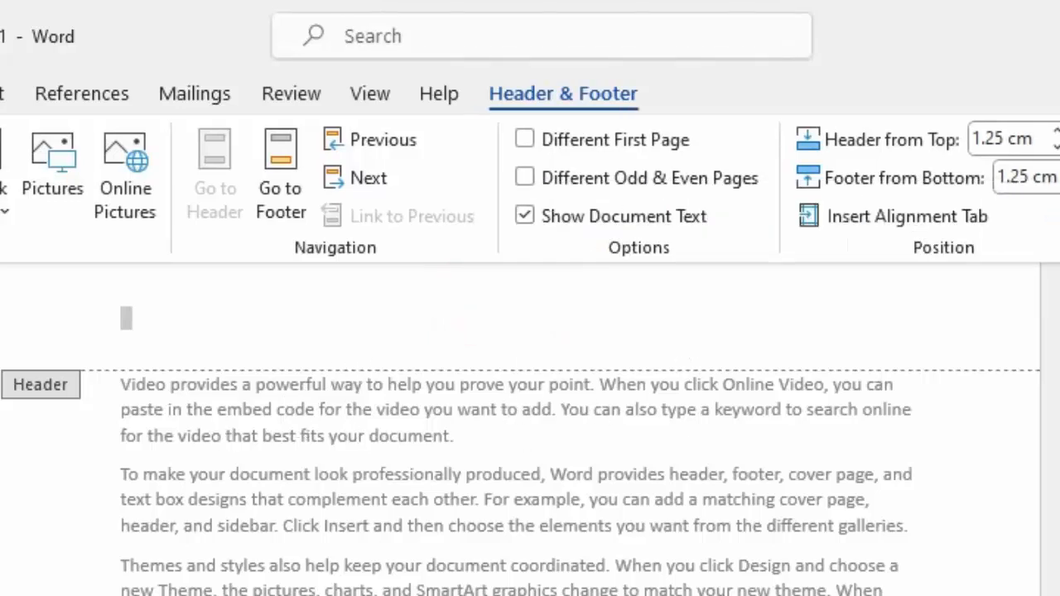
click(517, 307)
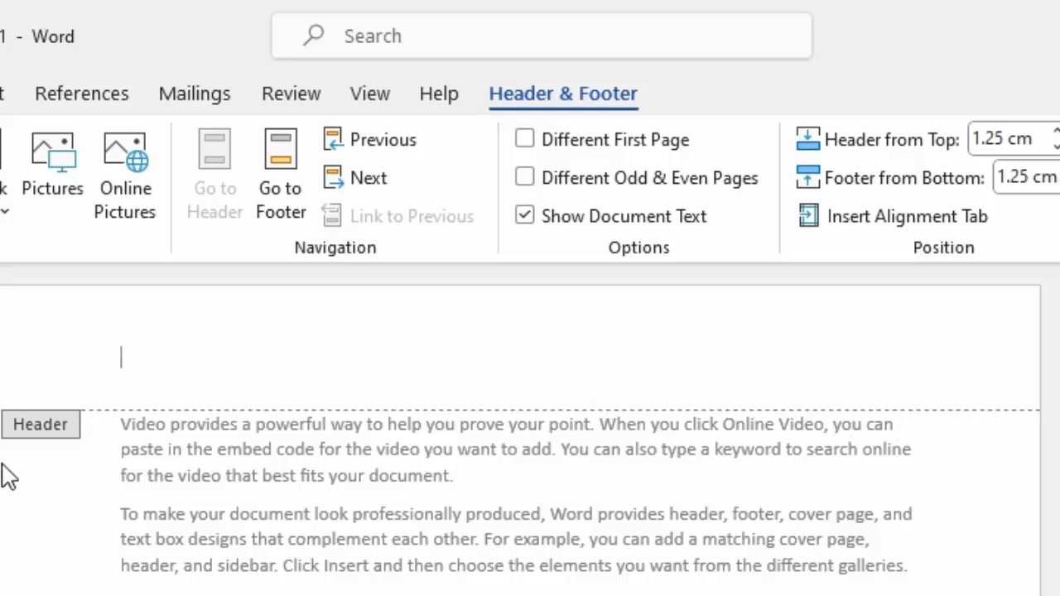
double_click(186, 447)
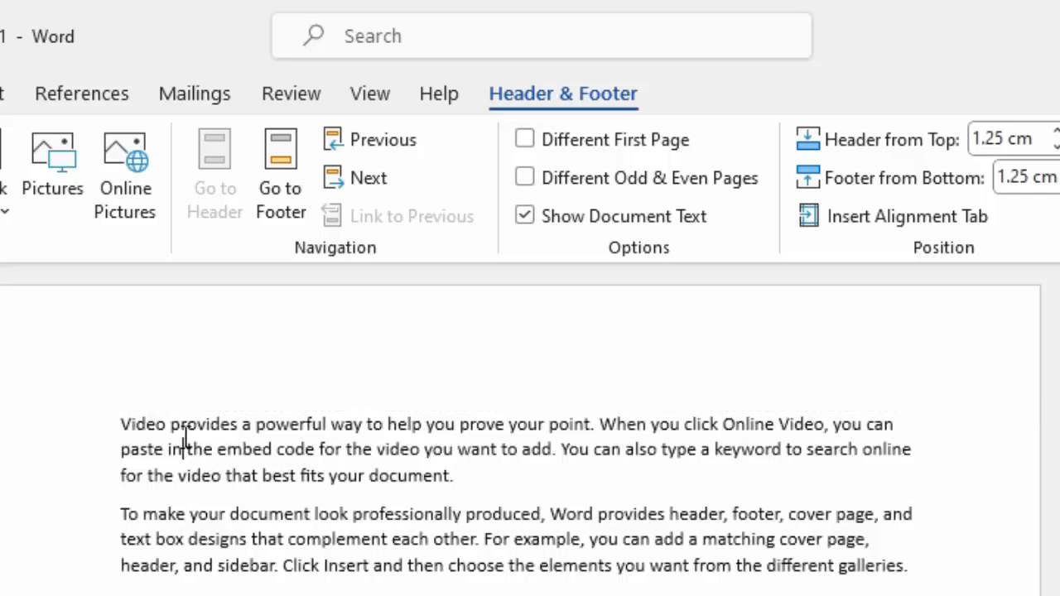
triple_click(182, 440)
click(306, 494)
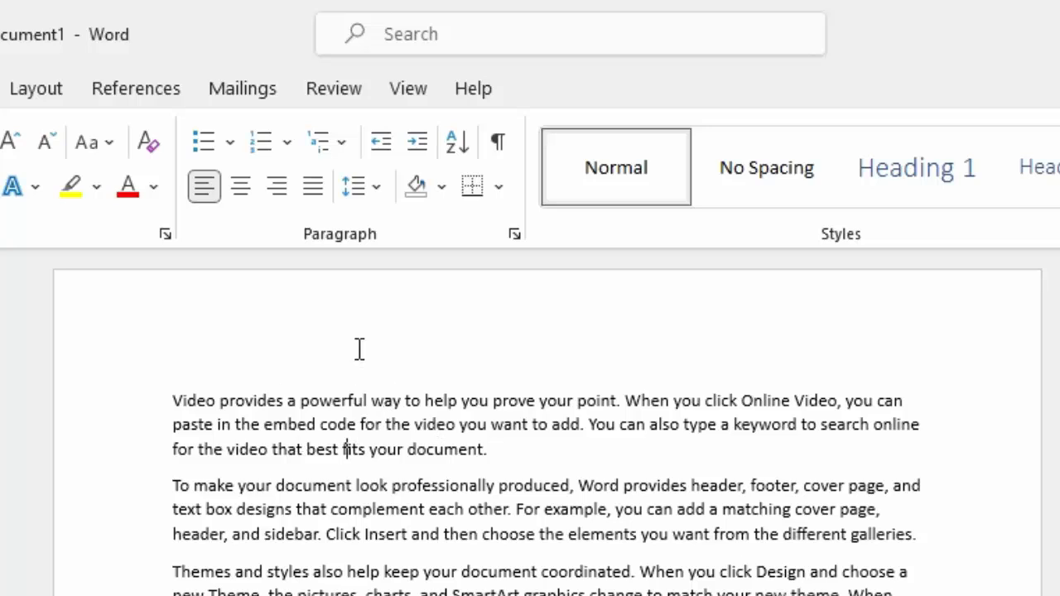
click(346, 334)
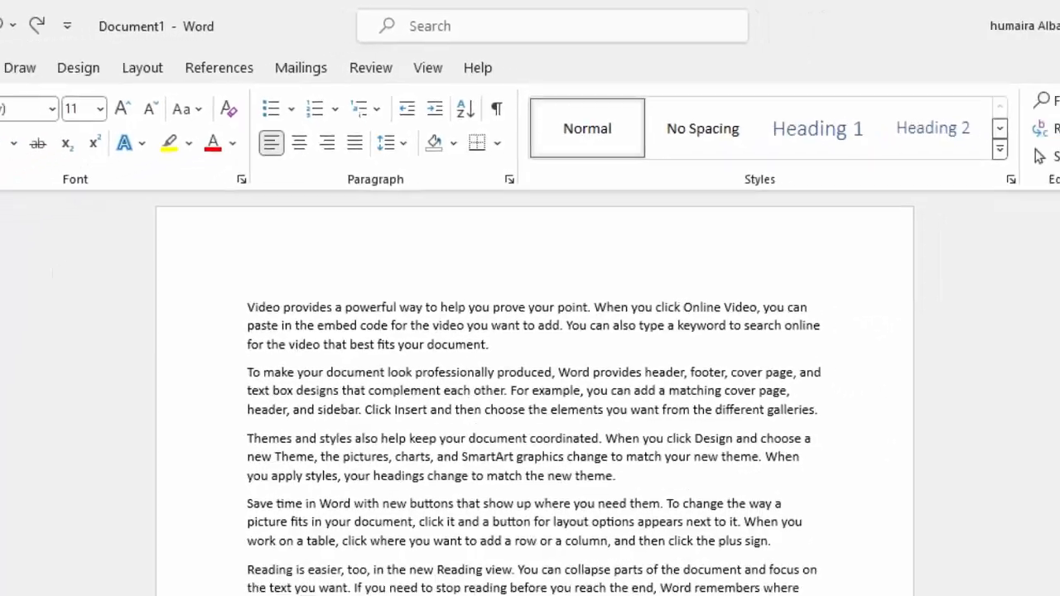
Open the footer area at the end of the first page for editing.
drag(1057, 153, 1057, 177)
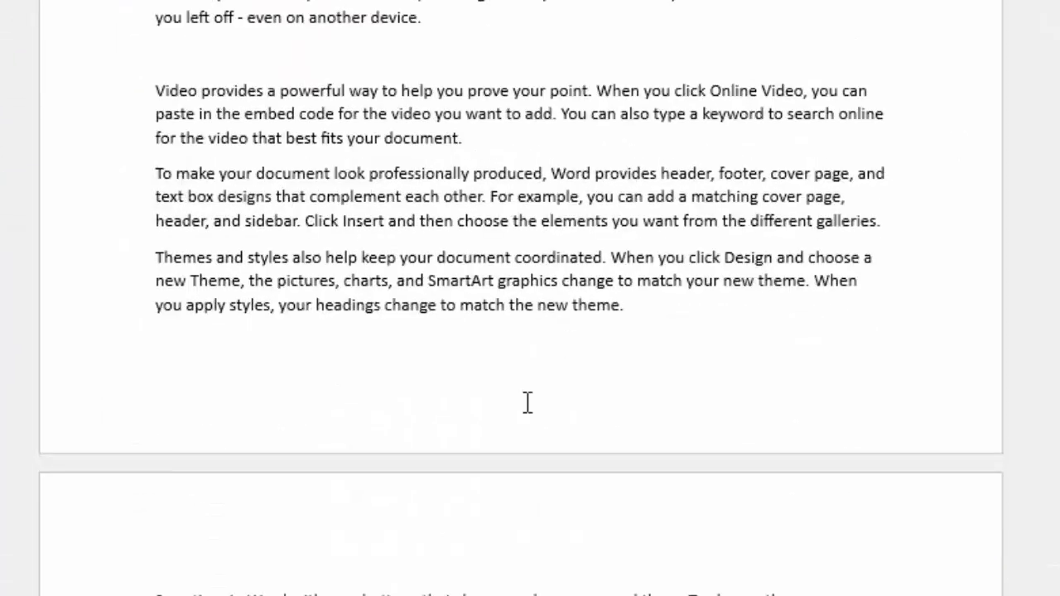
double_click(528, 404)
click(527, 404)
double_click(528, 403)
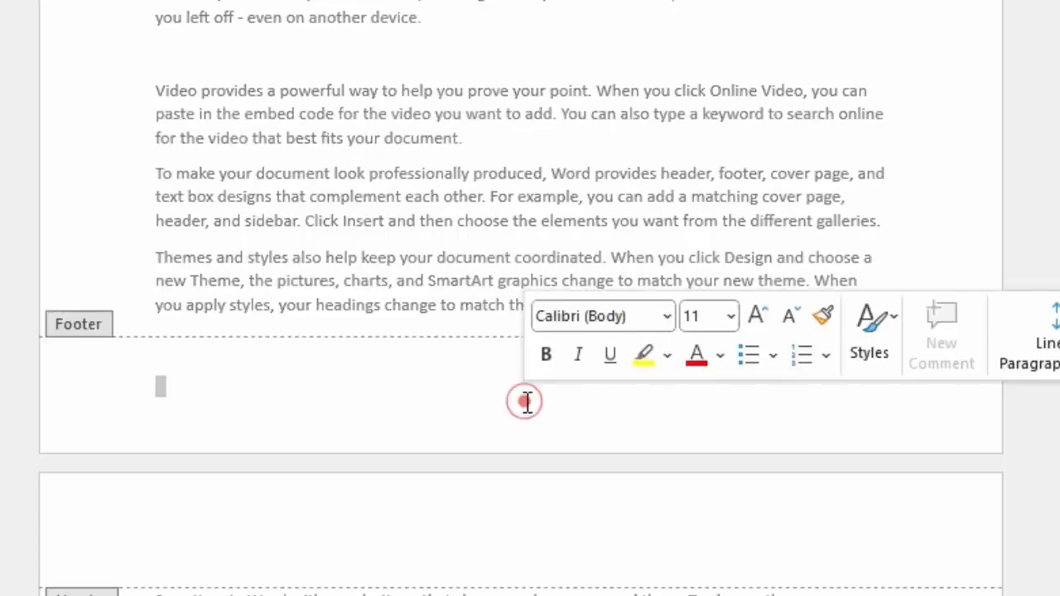
click(525, 402)
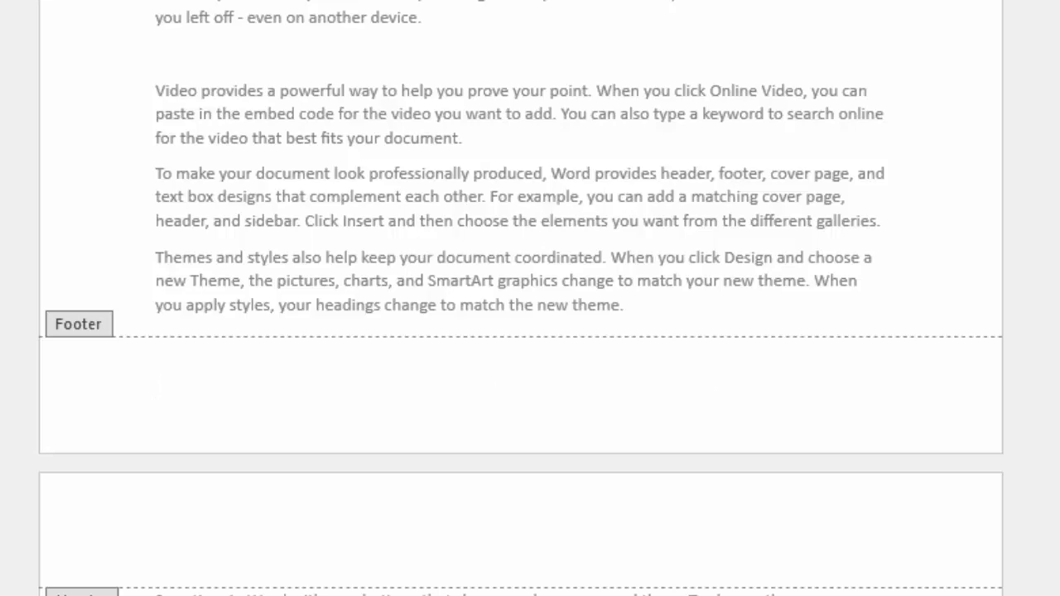
Go to the first page's header, return to the body text, and repeat the switch between header and body once more.
scroll(525, 298, up, 8)
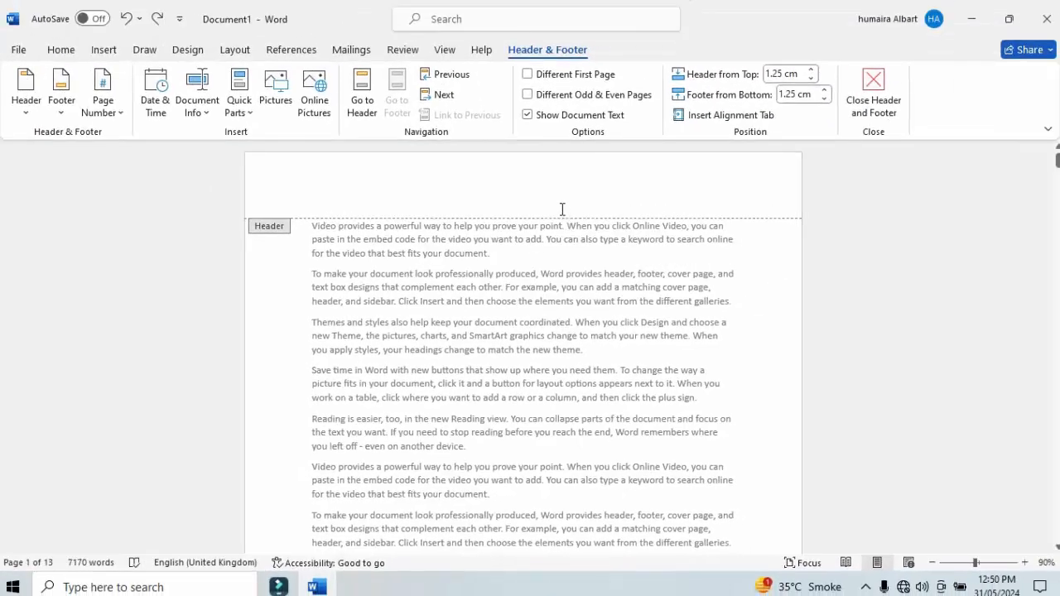
click(561, 208)
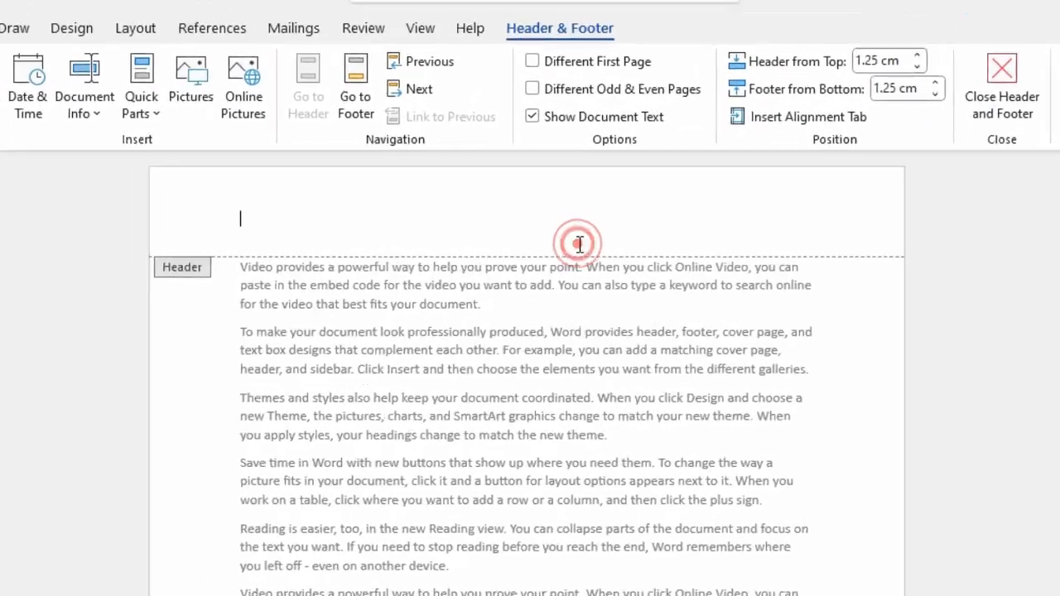
double_click(496, 262)
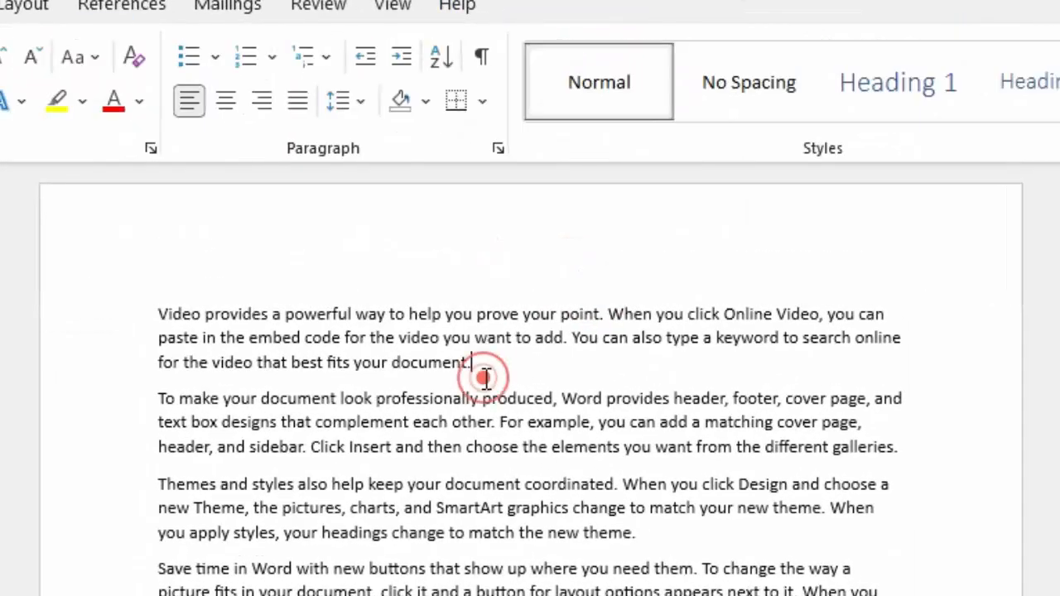
click(428, 253)
double_click(428, 253)
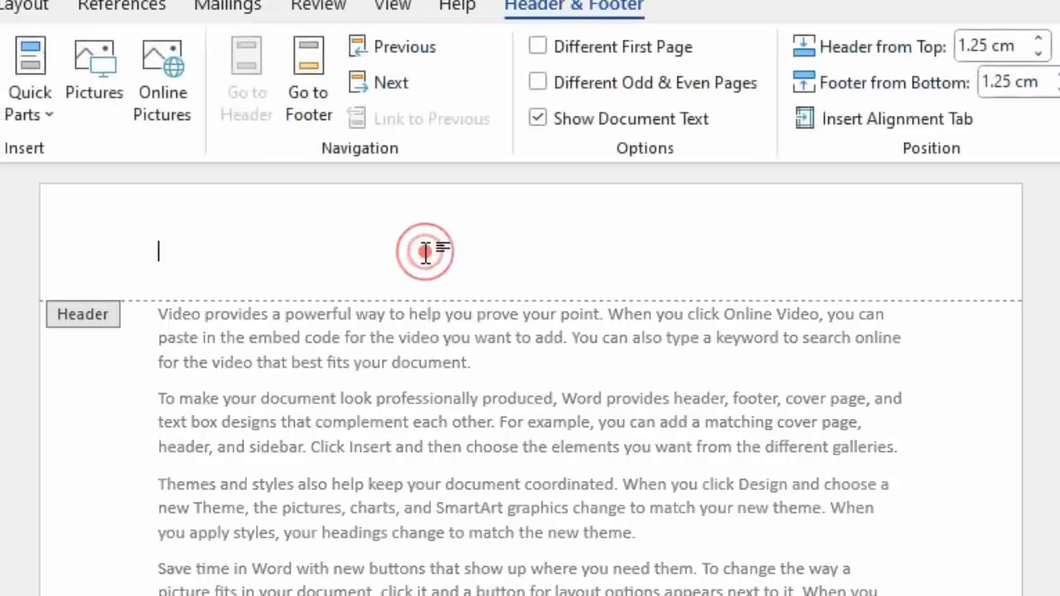
click(304, 357)
double_click(304, 357)
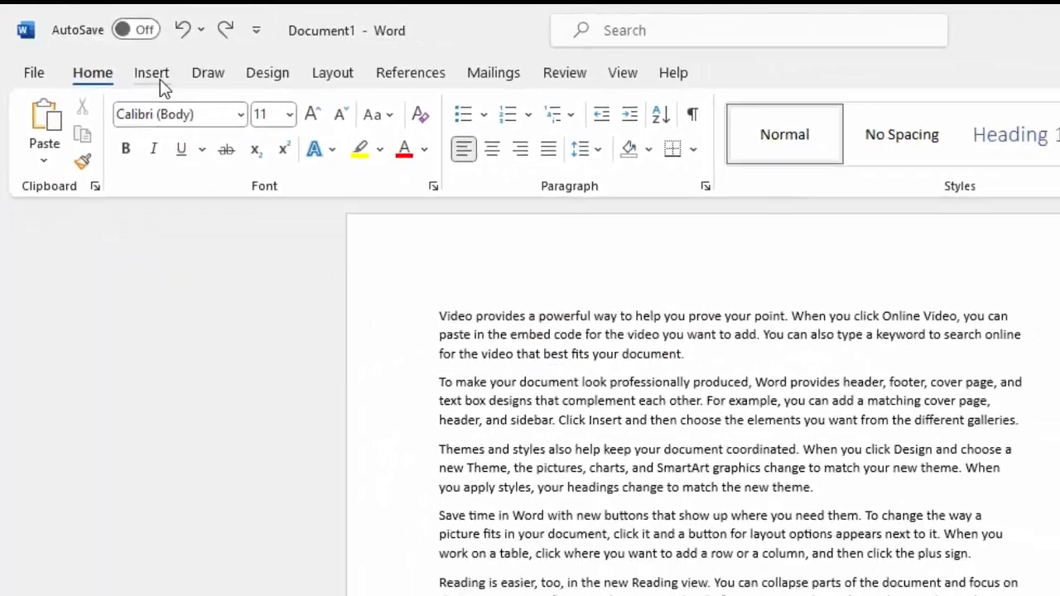
Insert the built-in Banded header into the document.
click(184, 89)
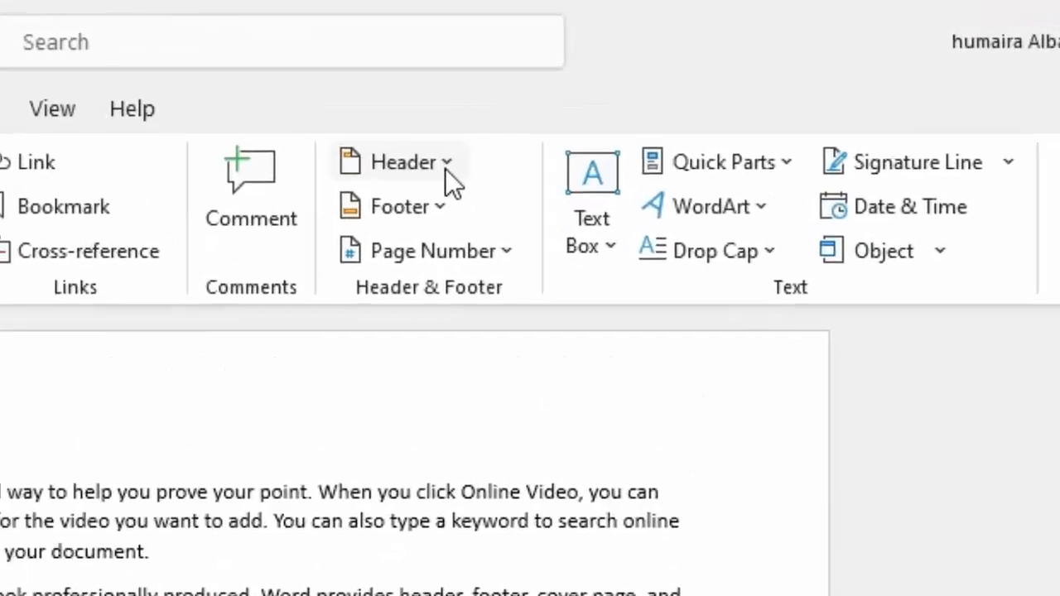
click(446, 165)
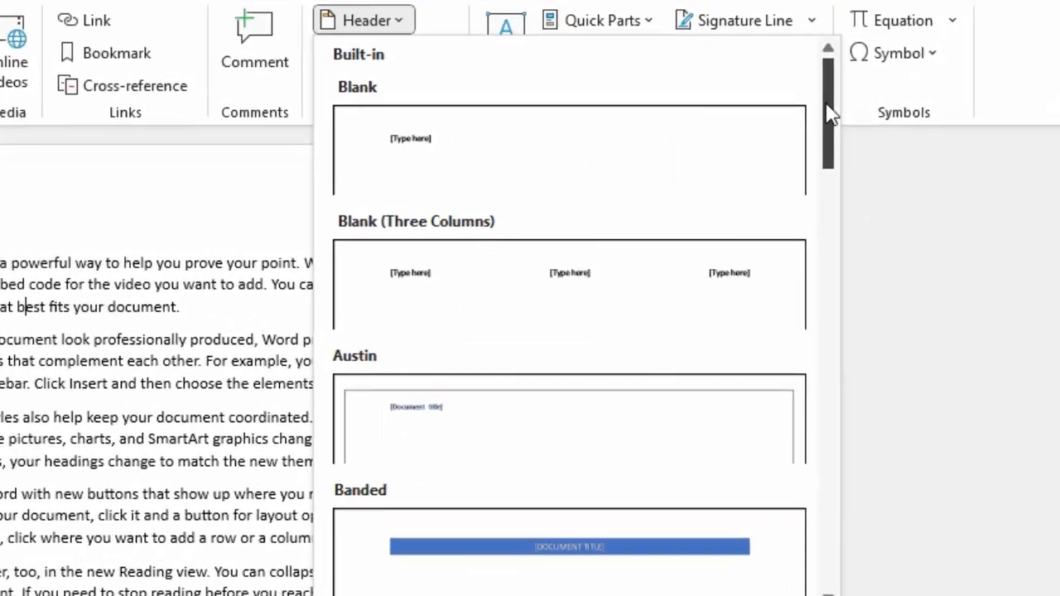
drag(864, 139, 800, 225)
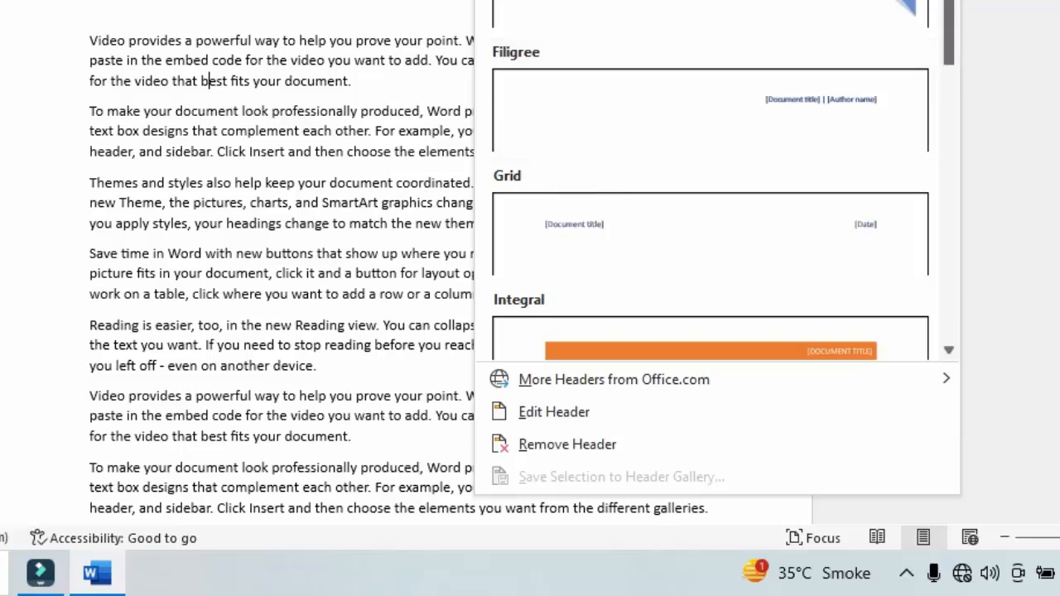
mouse_move(948, 2)
mouse_down()
mouse_move(943, 21)
mouse_move(944, 3)
mouse_up()
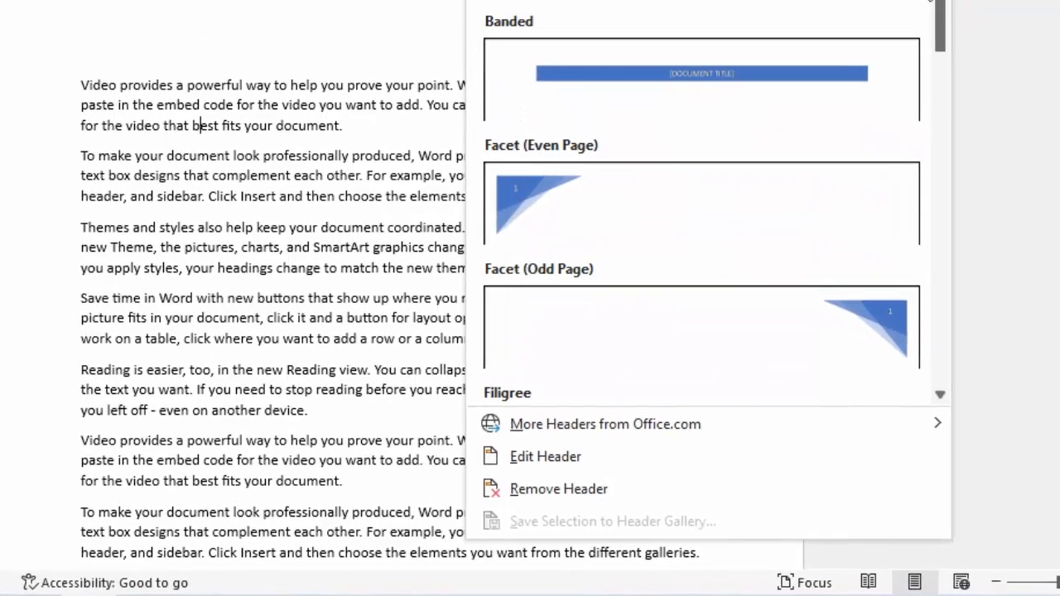
click(779, 83)
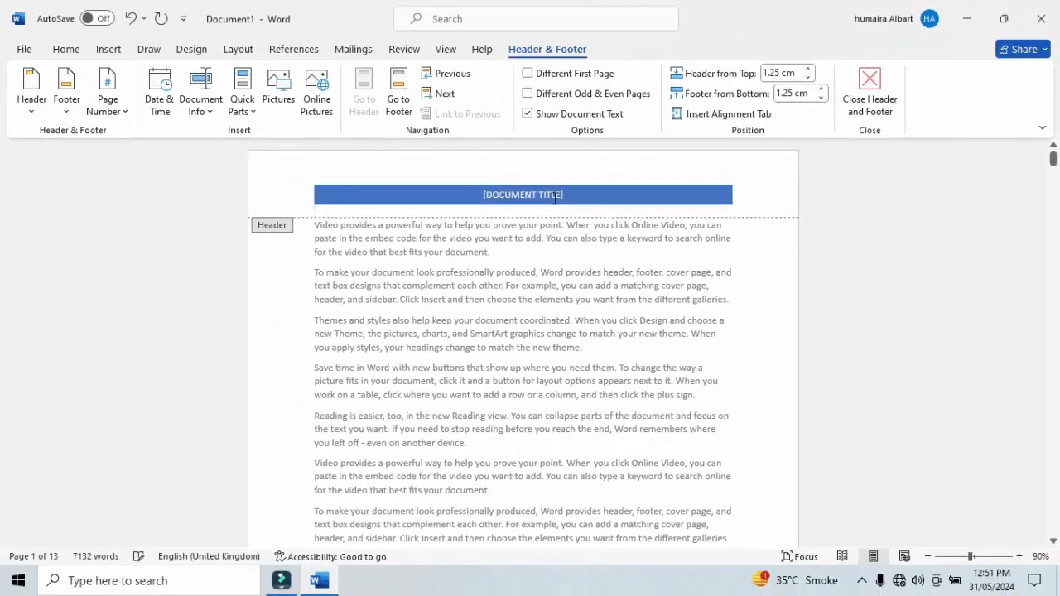
Replace the document title placeholder in the header band with PHYSICS.
click(569, 194)
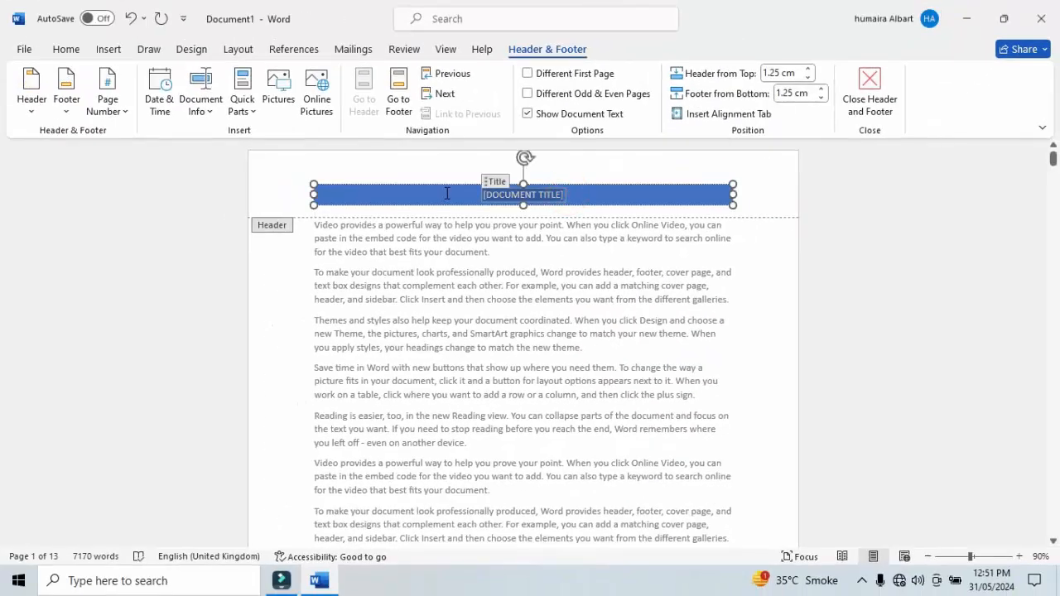
click(1037, 556)
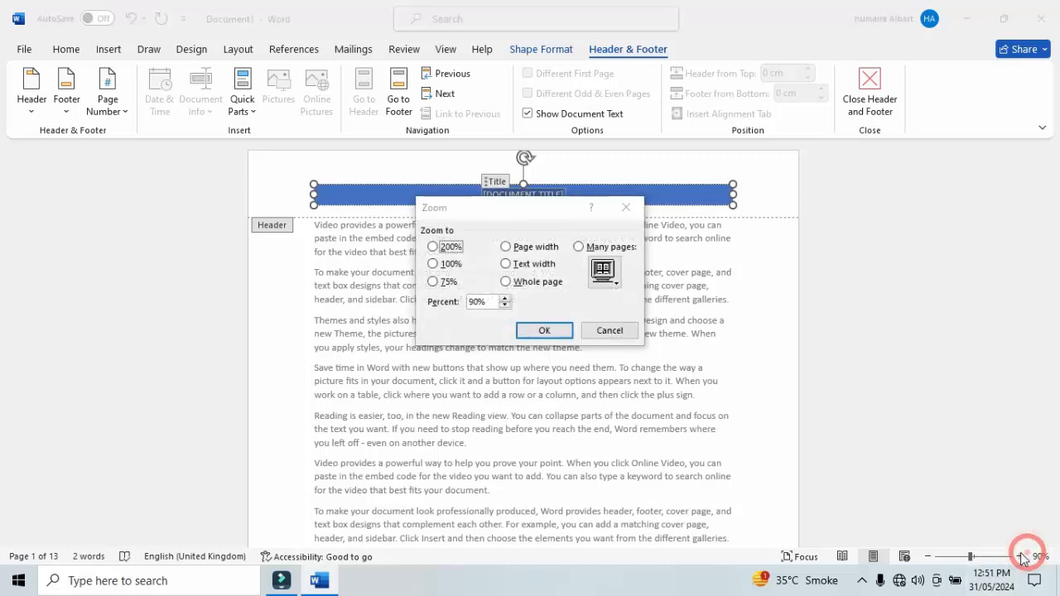
click(626, 207)
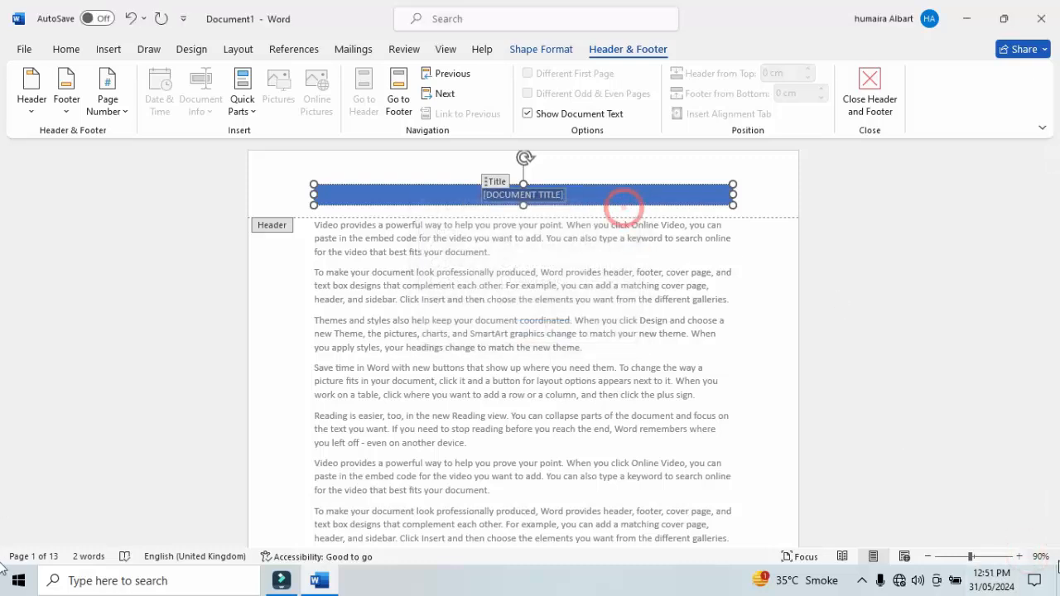
click(1019, 555)
click(1020, 556)
click(1019, 556)
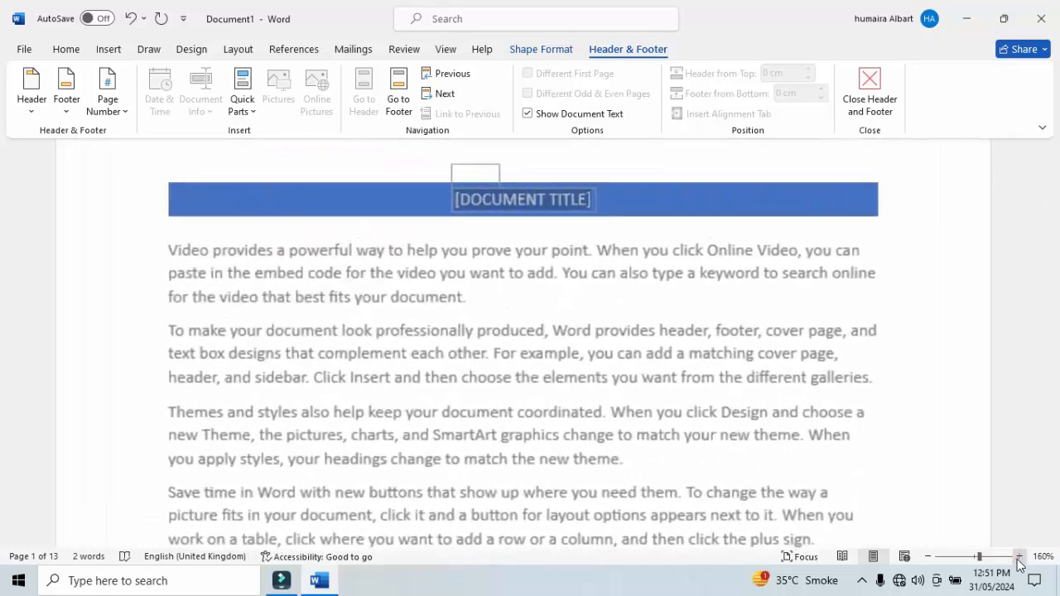
click(1020, 556)
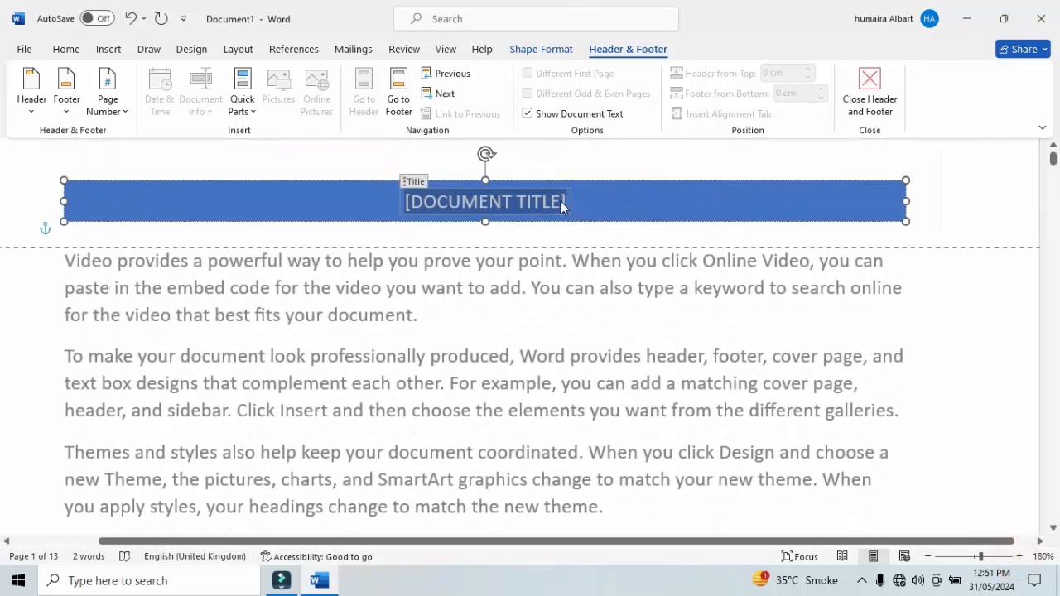
key(BackSpace)
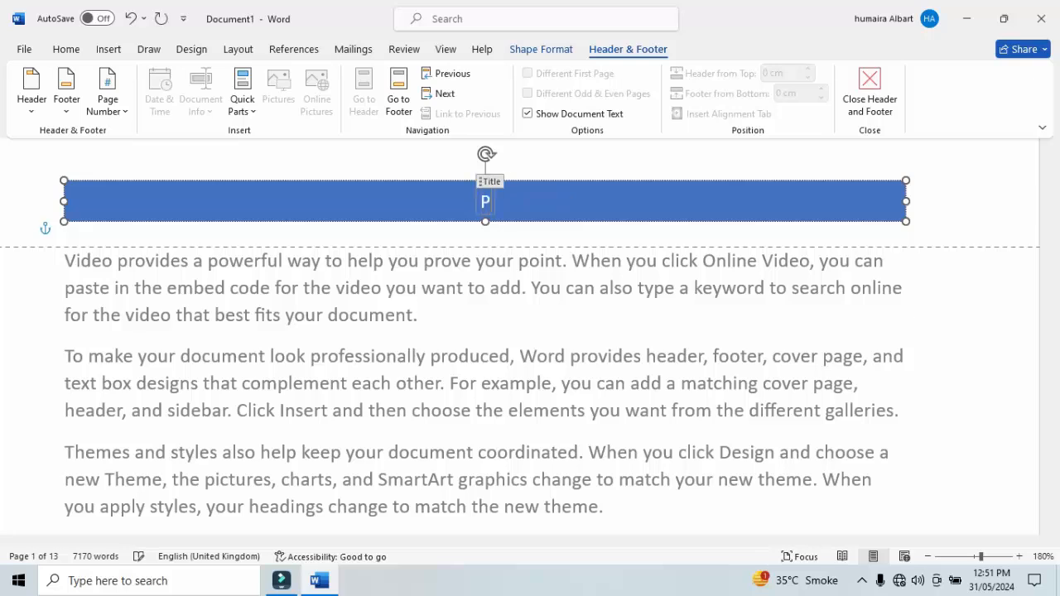
text(HYSICS)
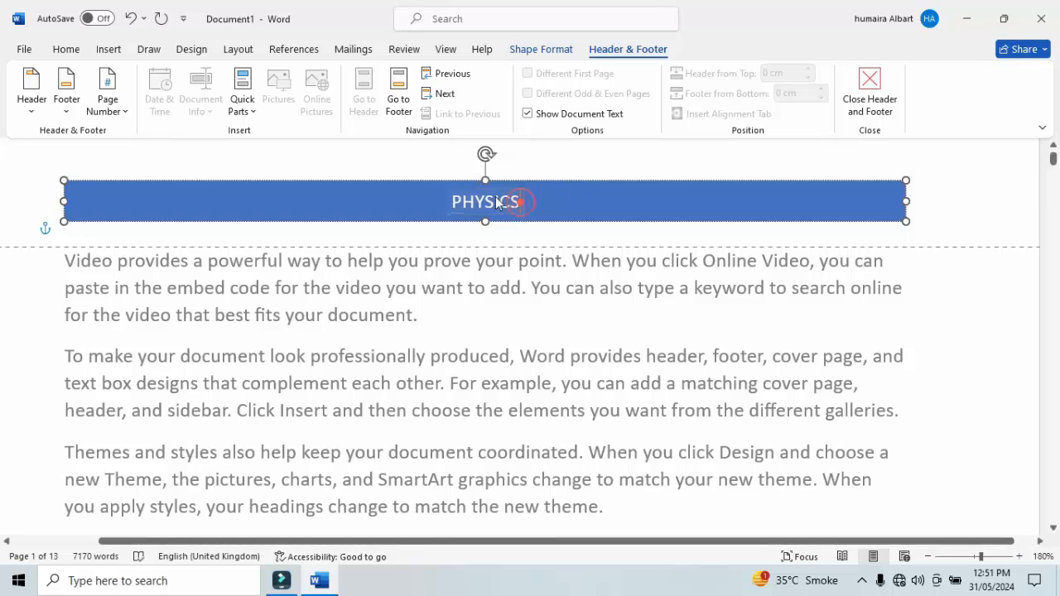
Enlarge the PHYSICS title in the header to font size 20.
double_click(497, 202)
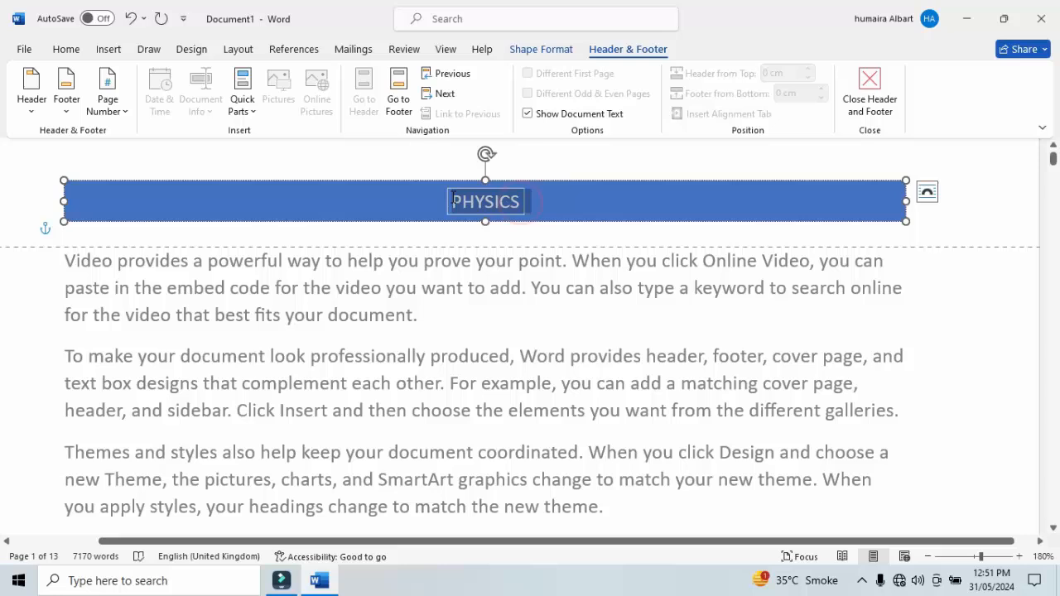
click(71, 50)
click(222, 78)
click(222, 79)
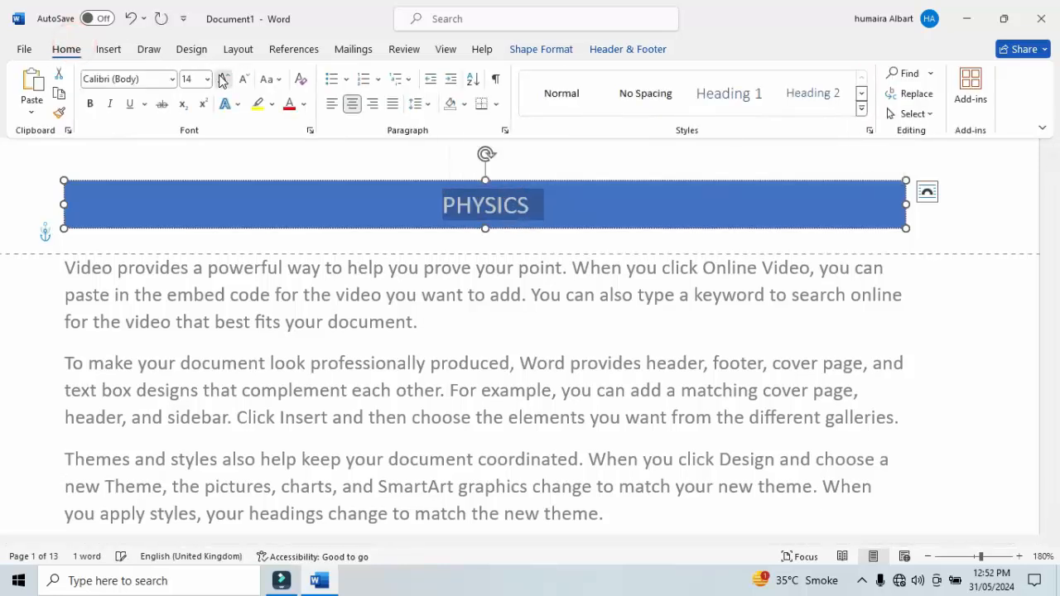
click(222, 78)
click(222, 78)
click(222, 79)
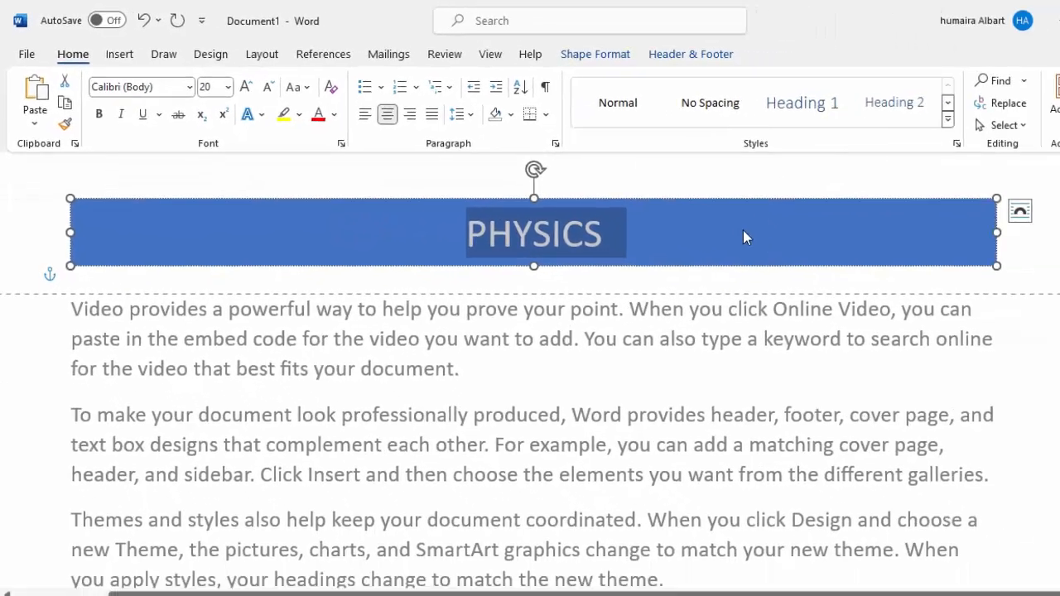
click(960, 303)
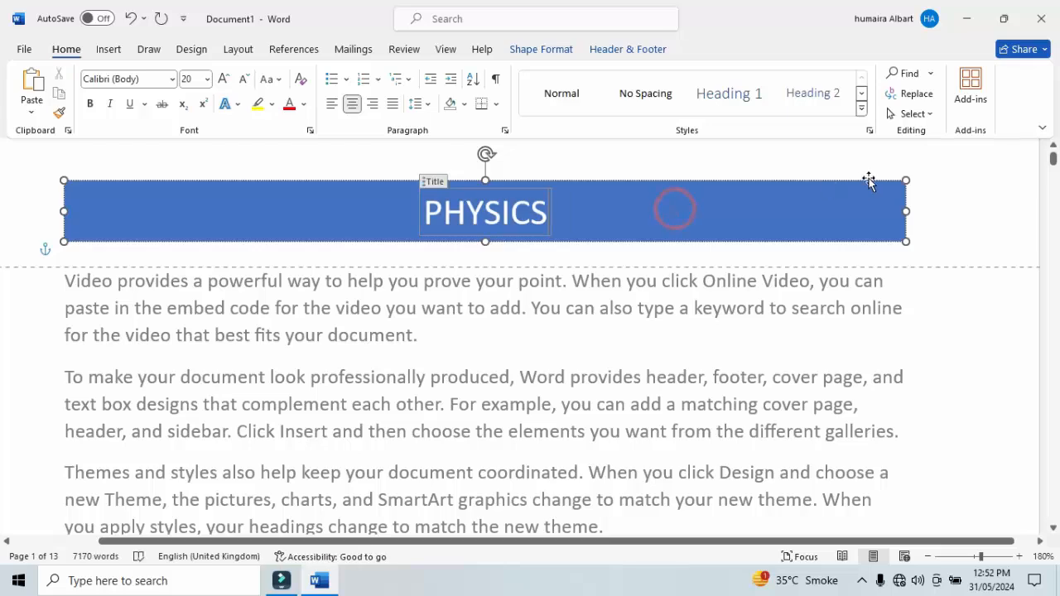
Review the available header designs and the options for editing or removing the header, leaving the current header in place.
click(618, 49)
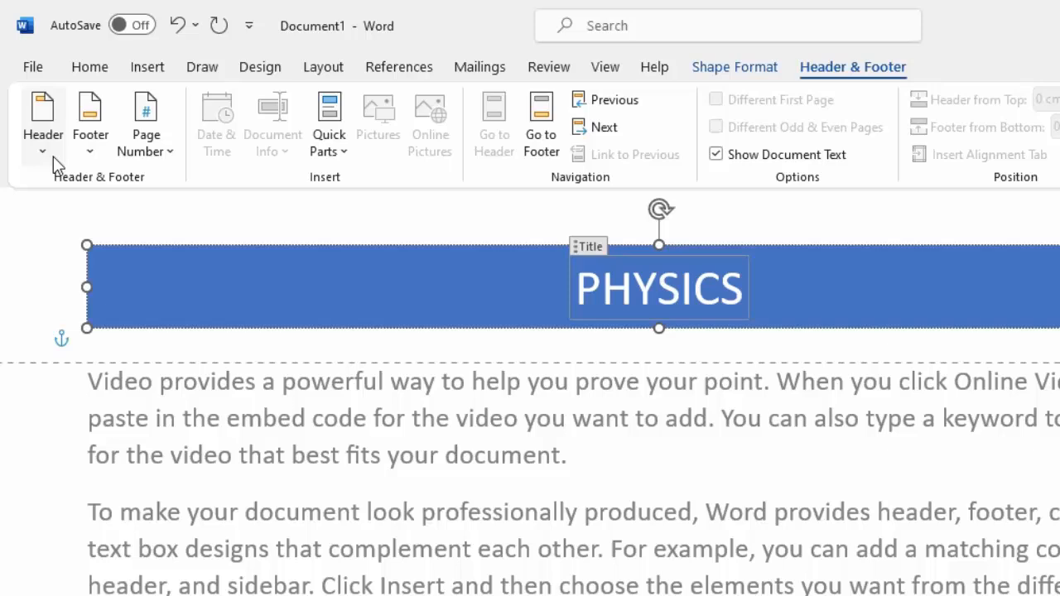
click(31, 111)
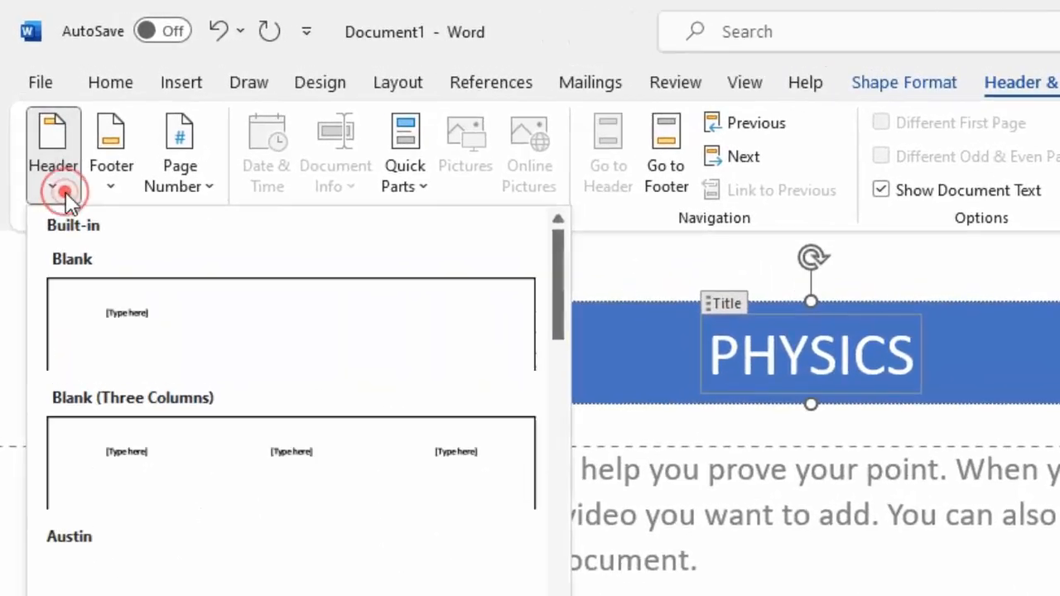
click(619, 303)
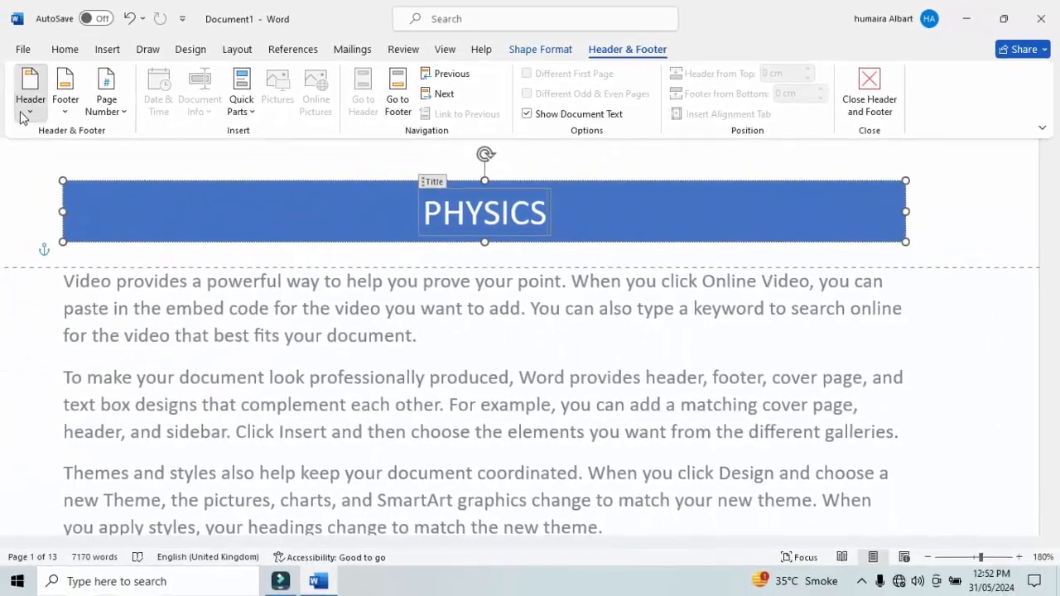
click(19, 114)
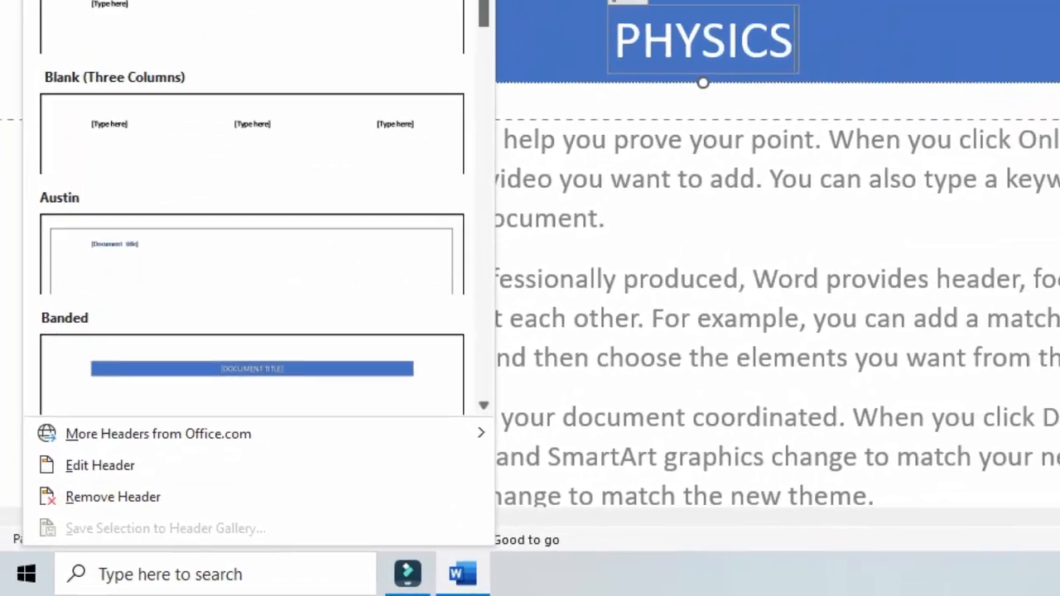
click(822, 397)
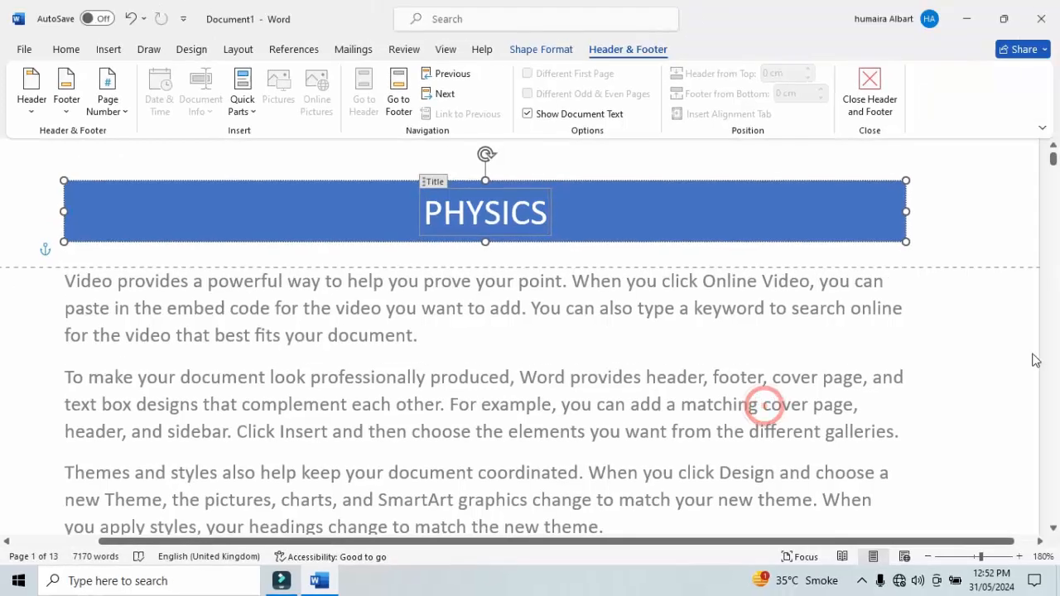
Return to the body text and zoom out far enough to view the header on many pages at once.
triple_click(986, 443)
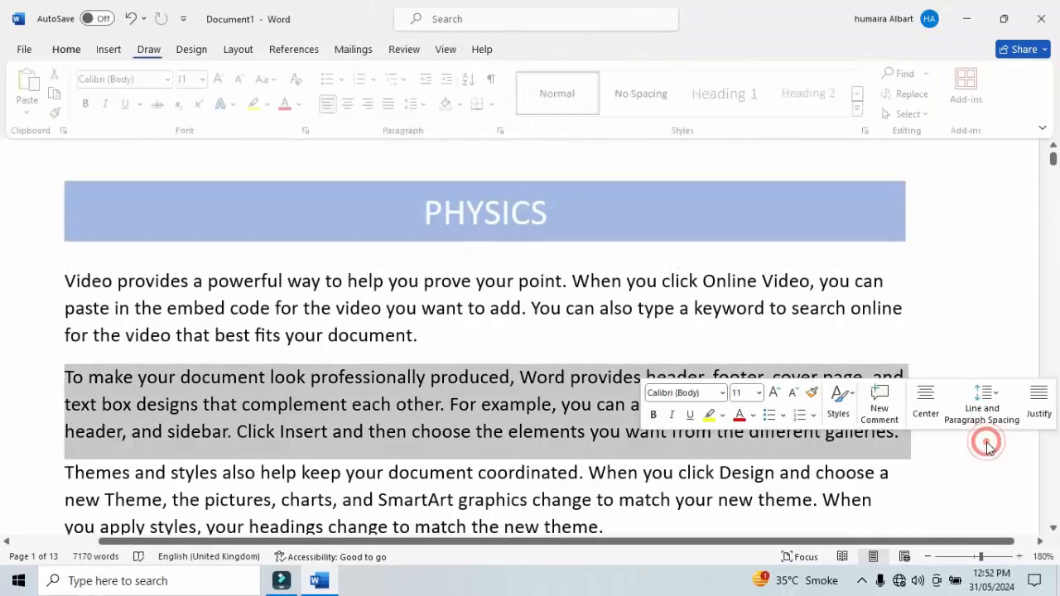
click(897, 487)
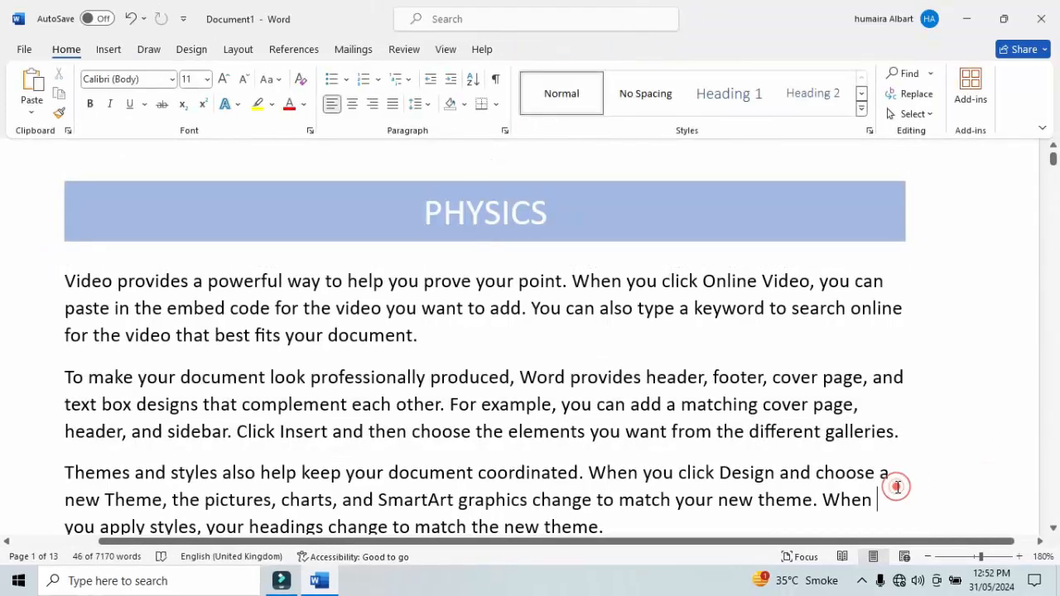
click(929, 557)
click(929, 556)
click(928, 556)
click(929, 557)
click(929, 557)
click(928, 557)
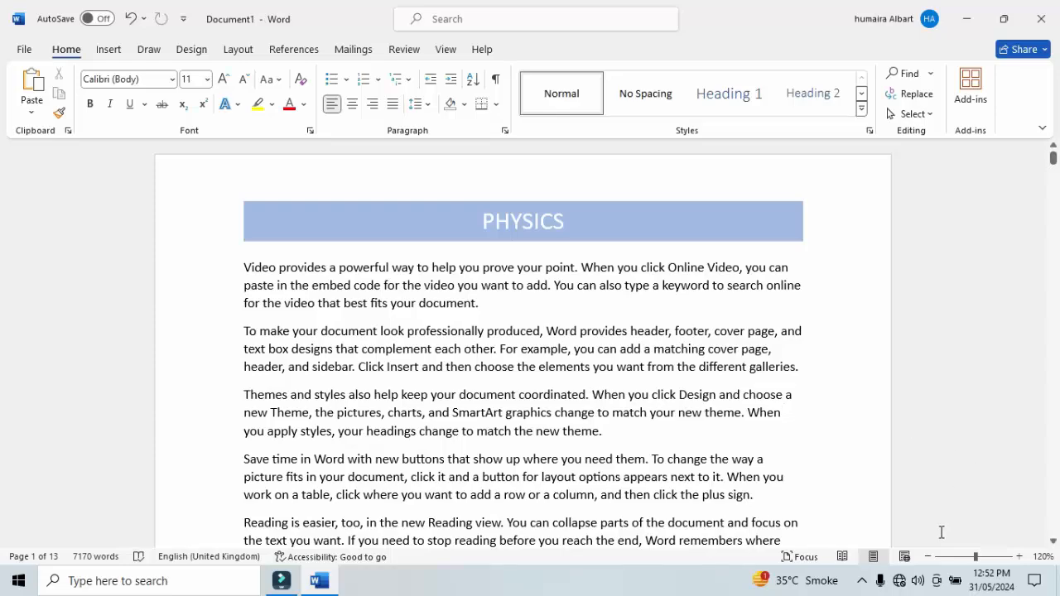
click(929, 556)
click(928, 557)
click(929, 557)
click(929, 557)
click(928, 557)
click(928, 557)
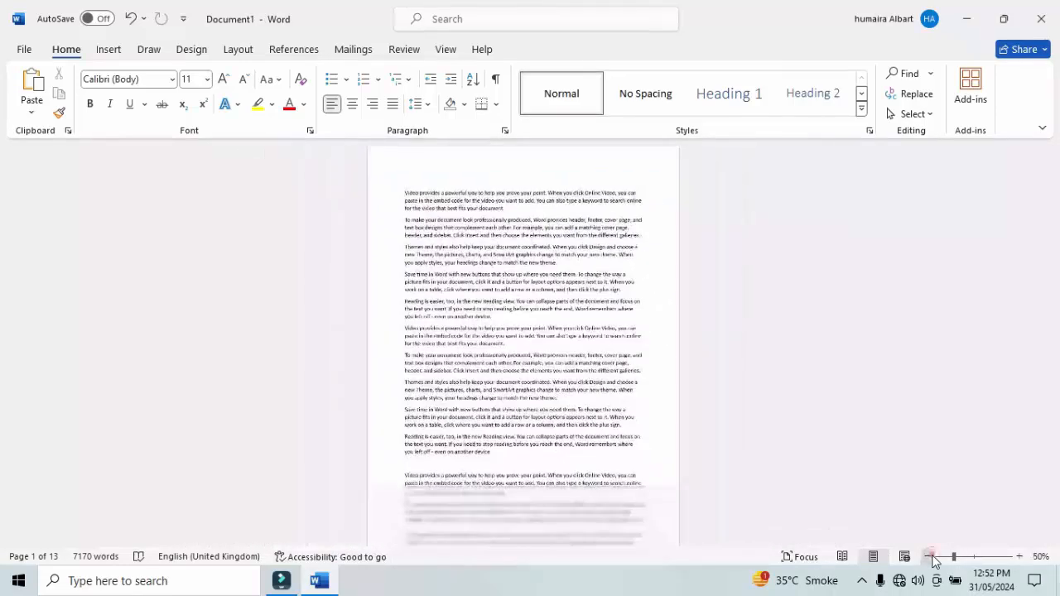
click(929, 556)
click(929, 556)
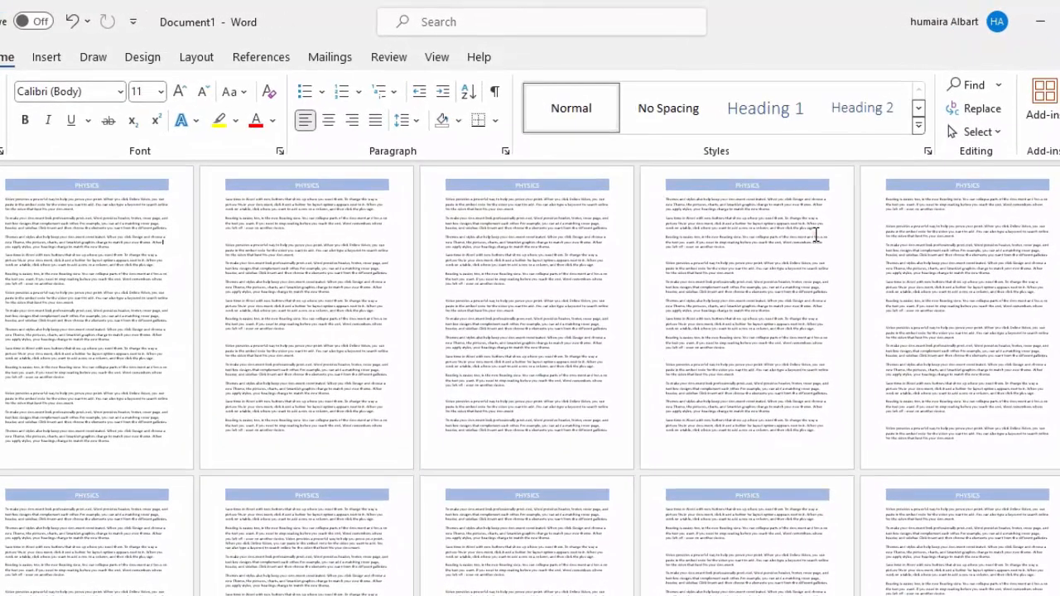
Enlarge the page view to 60% and examine the header on further pages, finishing back at the first page.
triple_click(774, 207)
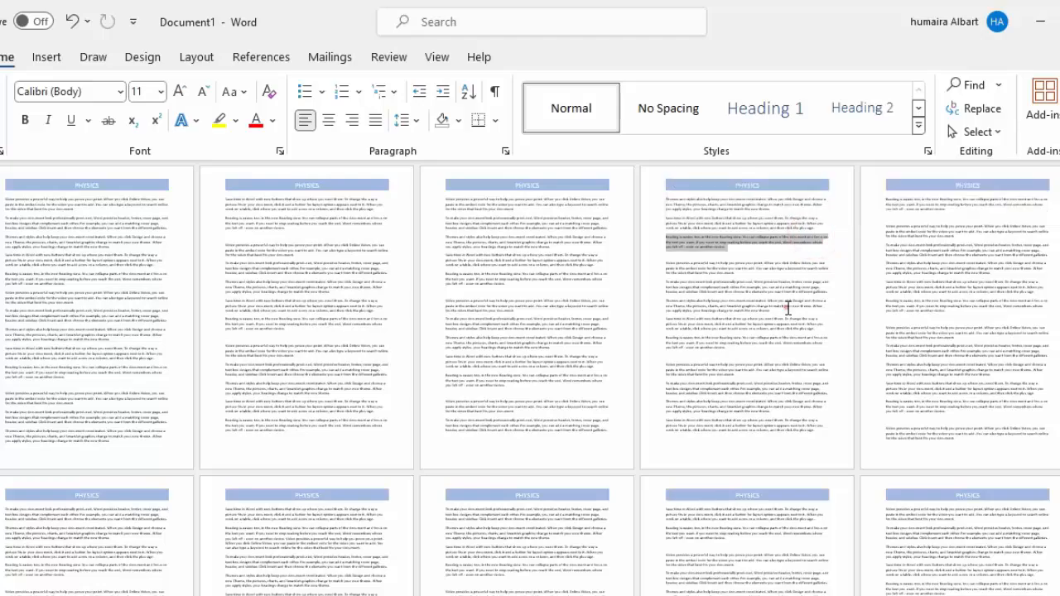
triple_click(785, 307)
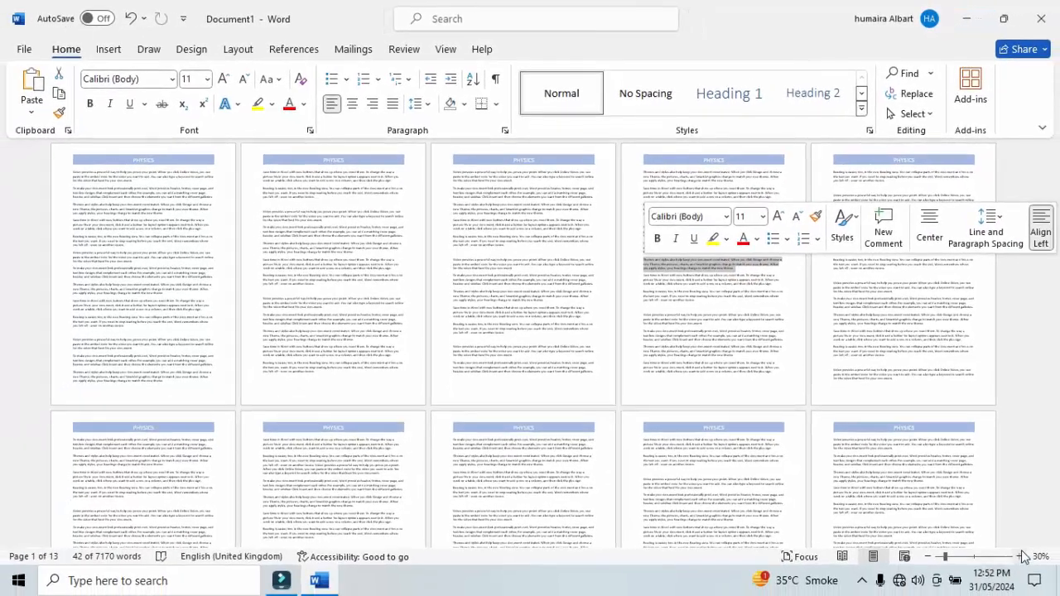
click(1021, 556)
click(1021, 556)
click(1021, 557)
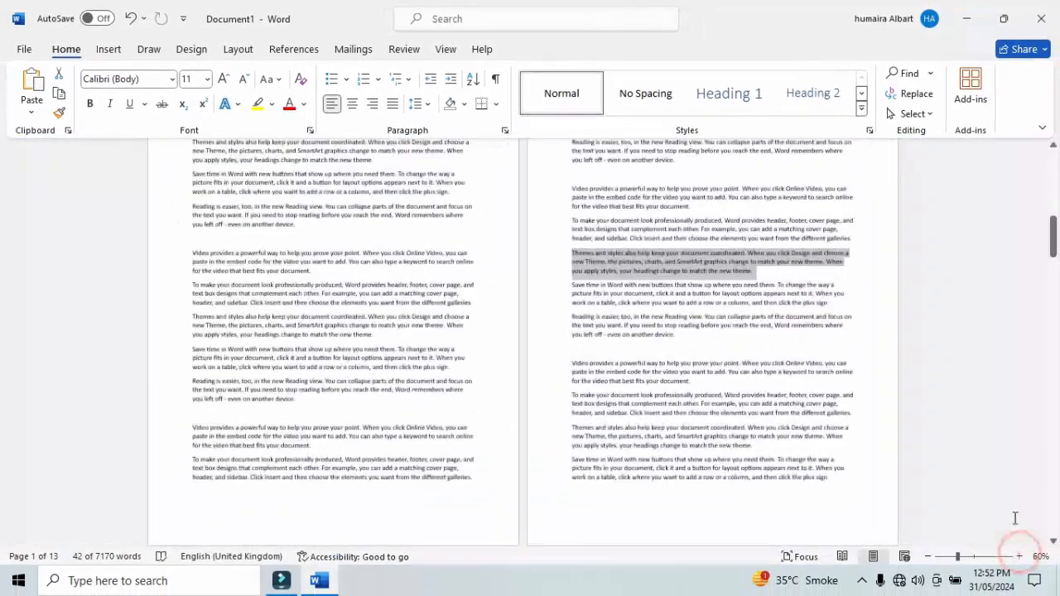
drag(1055, 240, 1055, 371)
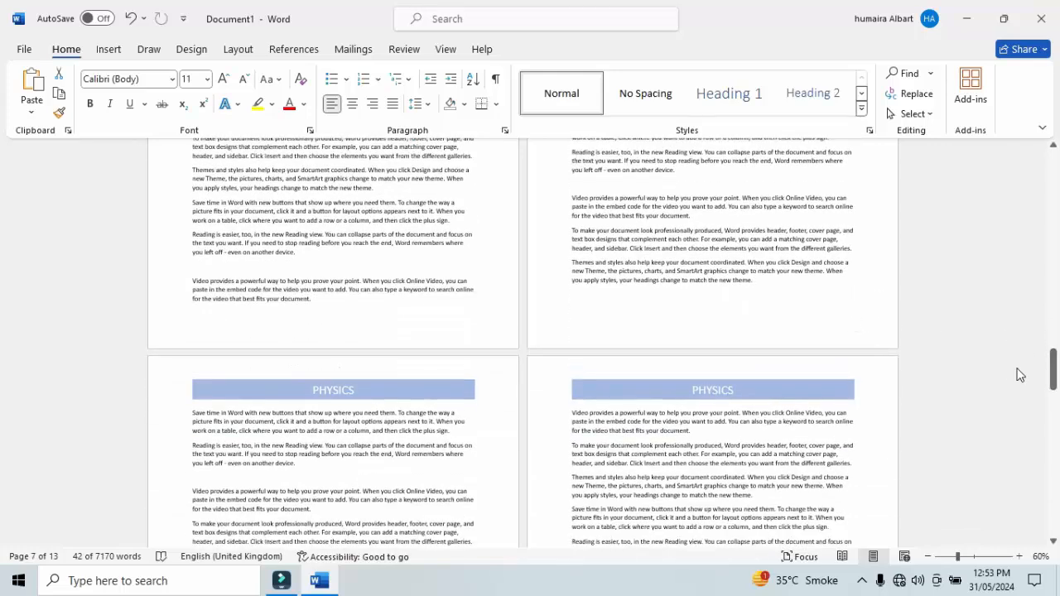
drag(1052, 363, 1056, 177)
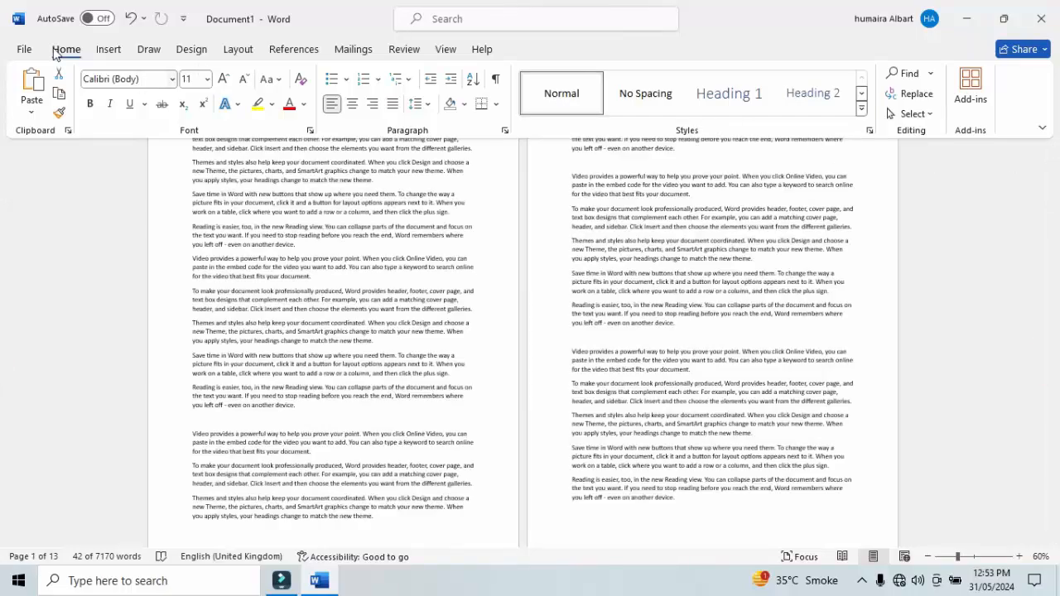
Browse the built-in footer designs and add the Integral footer to the document.
click(118, 53)
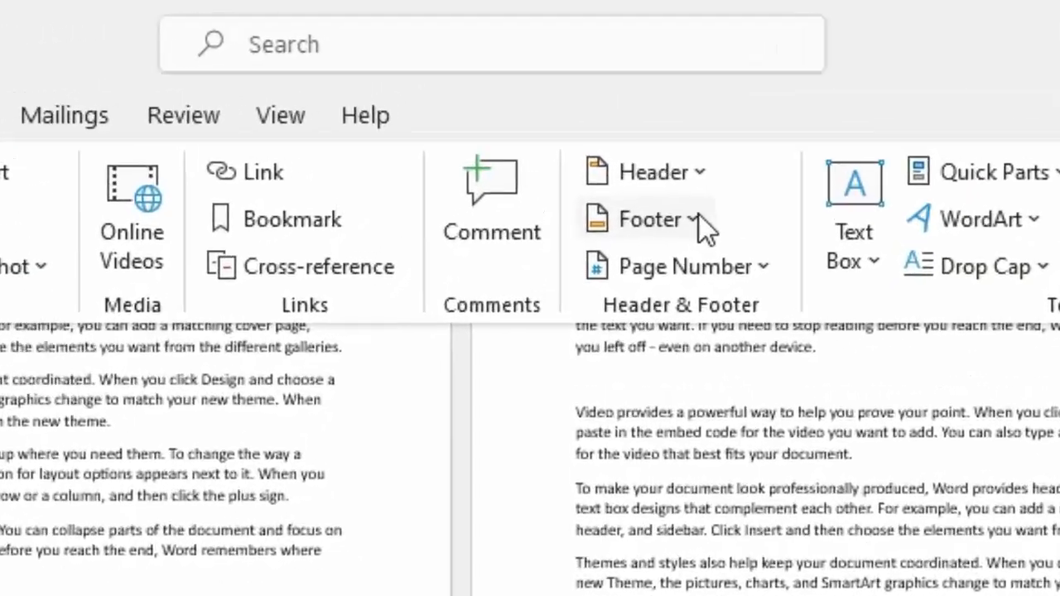
click(696, 217)
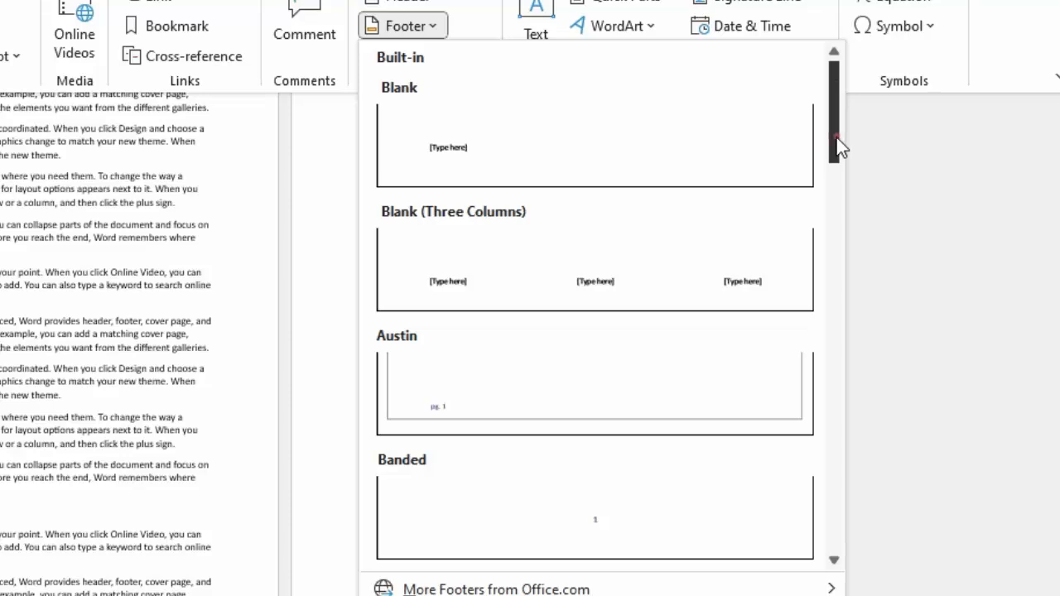
drag(838, 141, 850, 560)
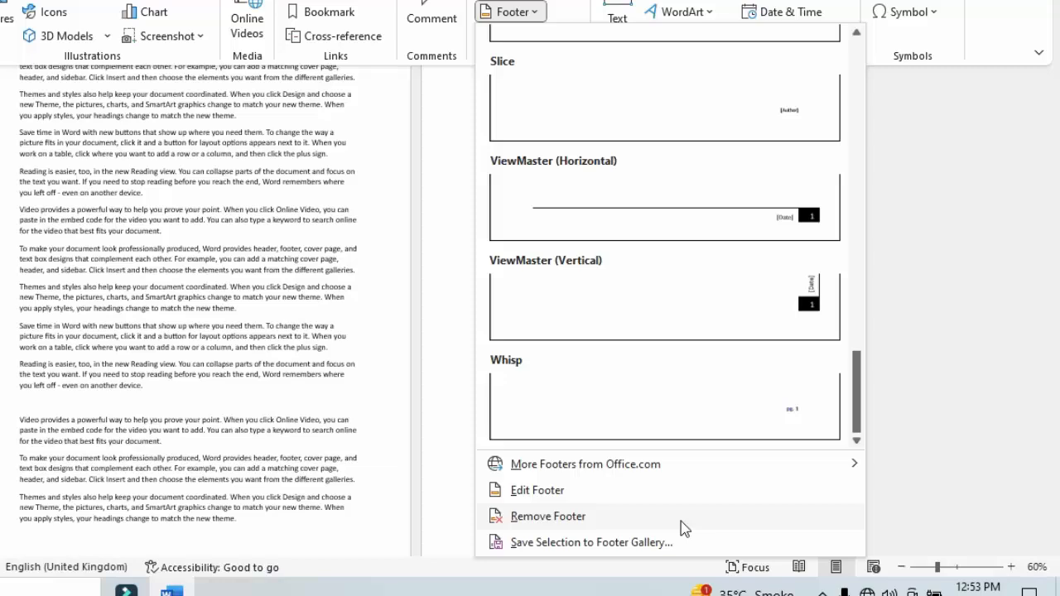
drag(857, 387, 862, 304)
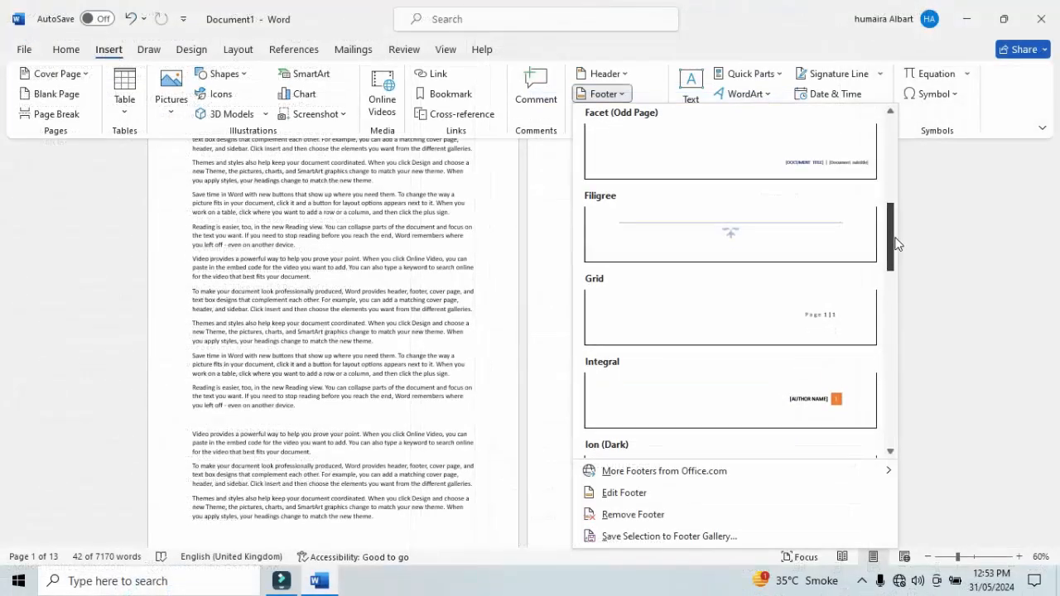
click(855, 373)
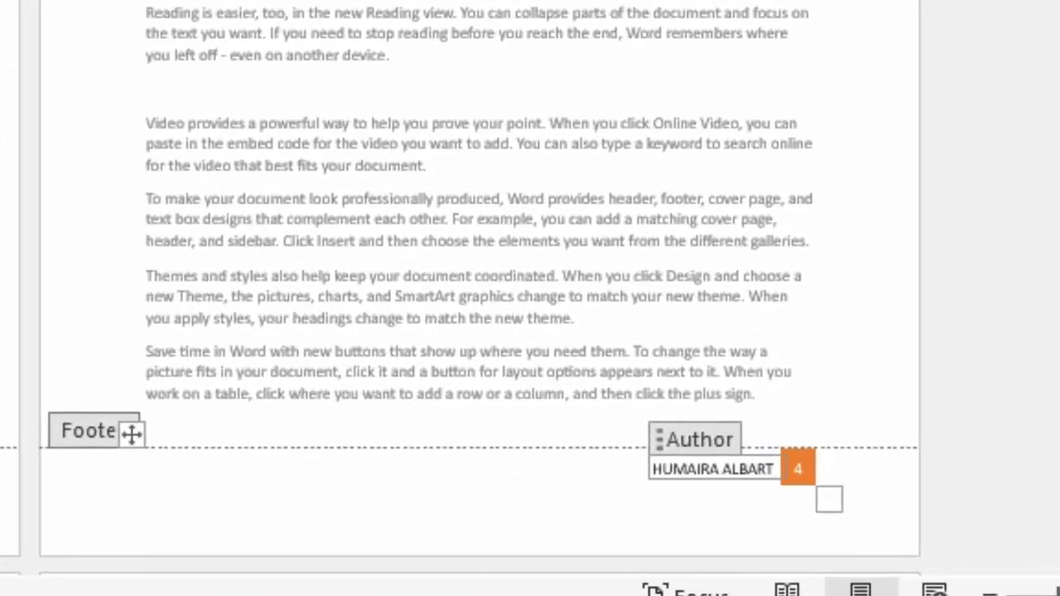
Check the footer across the pages and replace the author name in the page 2 footer with another name.
scroll(131, 395, down, 10)
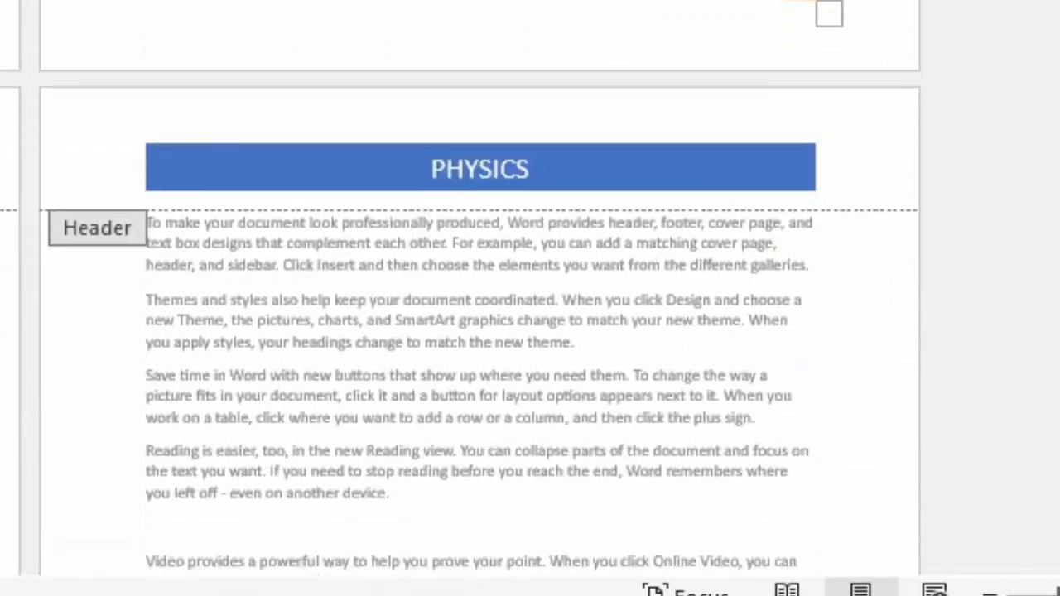
scroll(460, 290, down, 10)
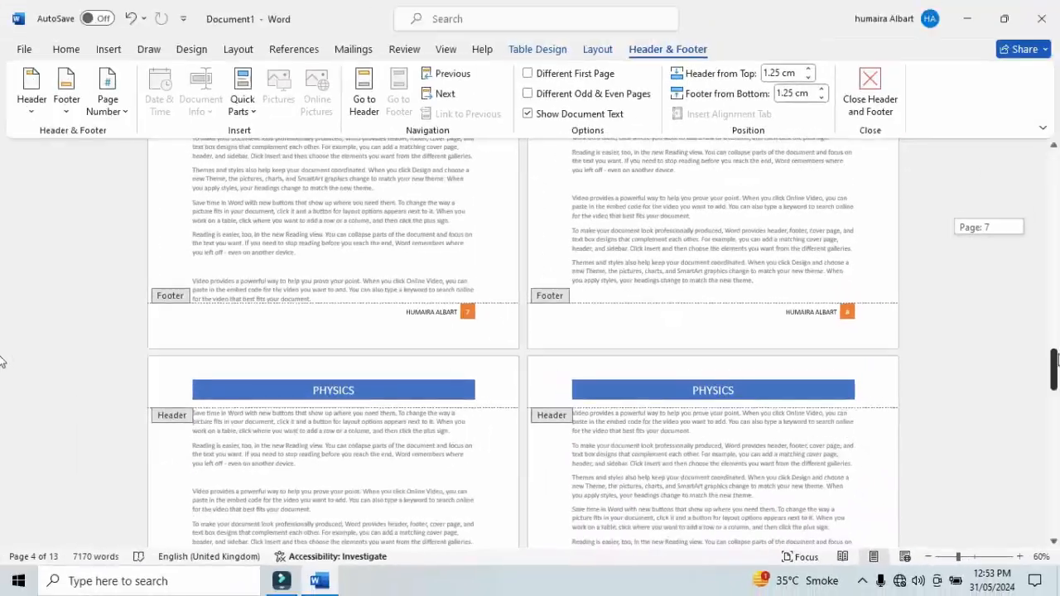
scroll(2, 381, down, 5)
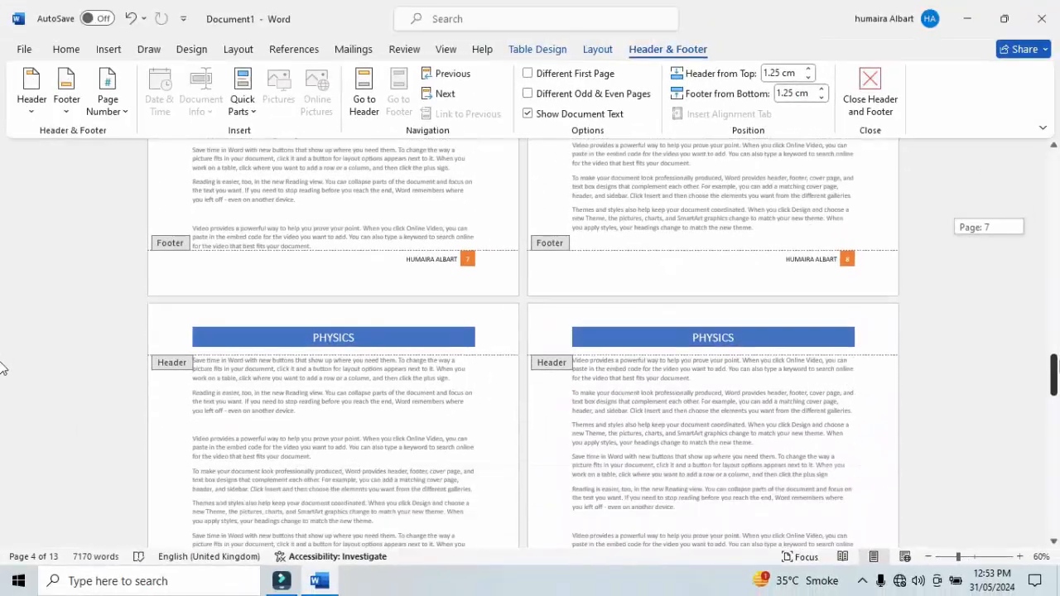
drag(1055, 377, 1008, 284)
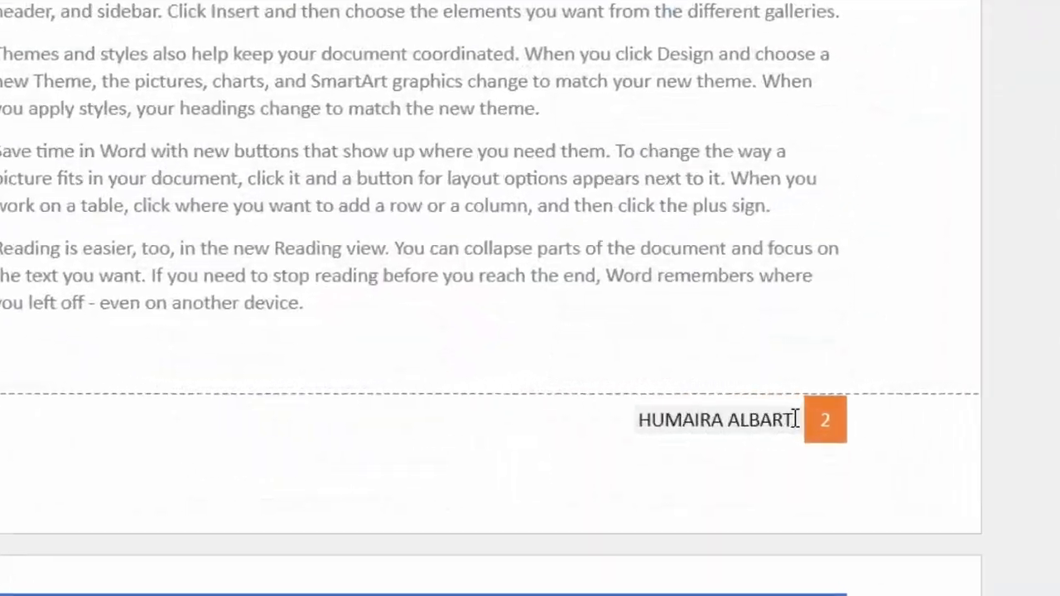
drag(794, 417, 684, 407)
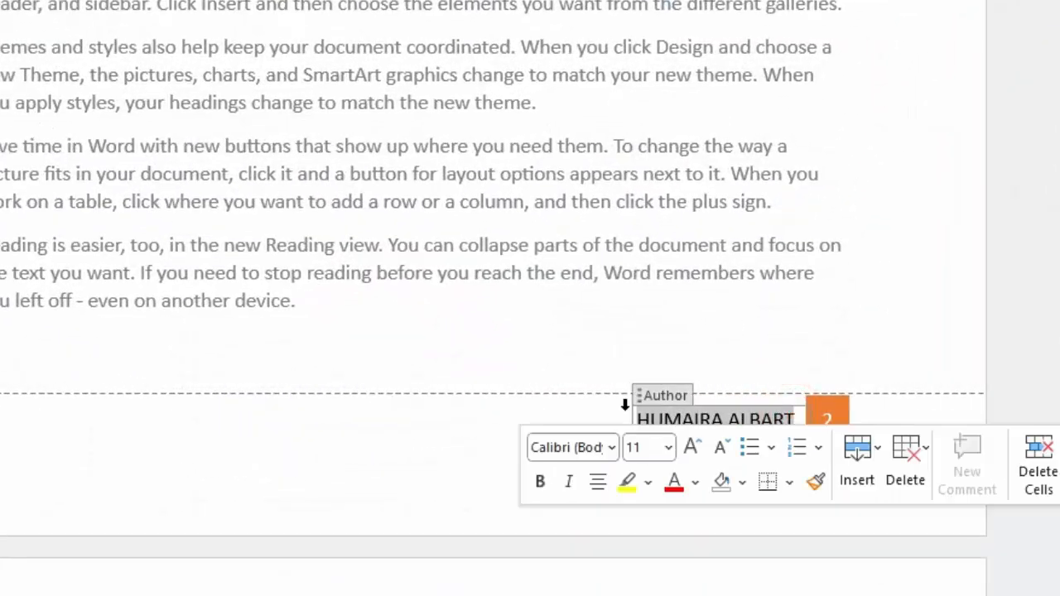
key(BackSpace)
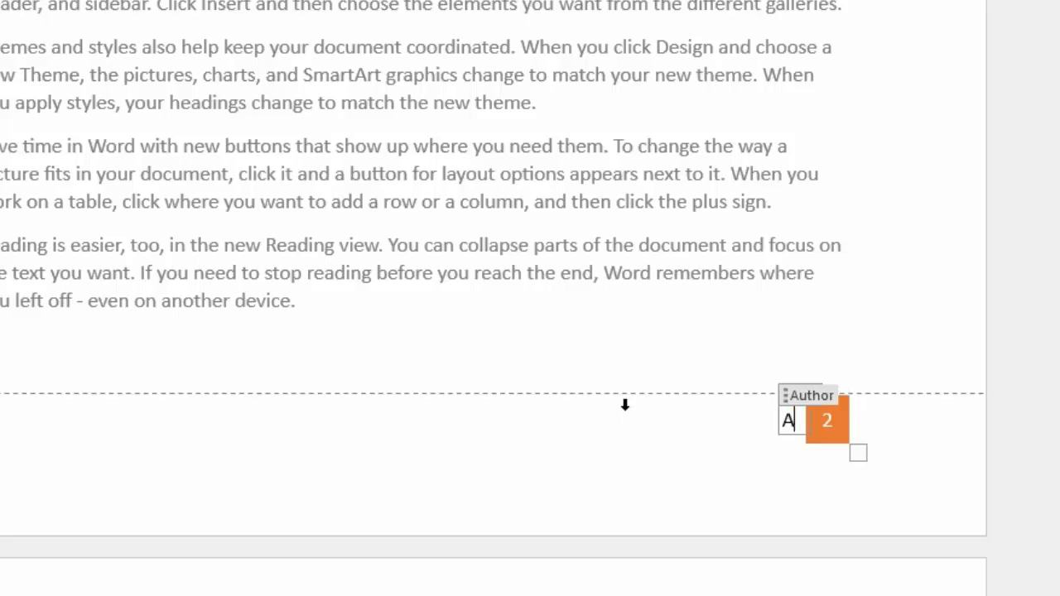
click(544, 445)
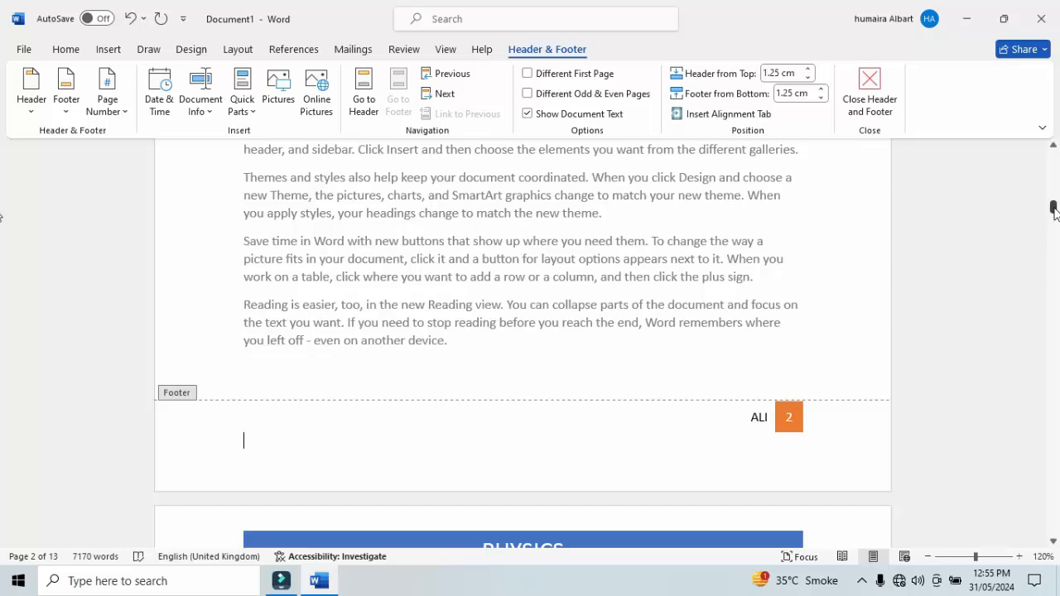
Return to the first page and remove the PHYSICS header from the document.
drag(1055, 214, 1056, 122)
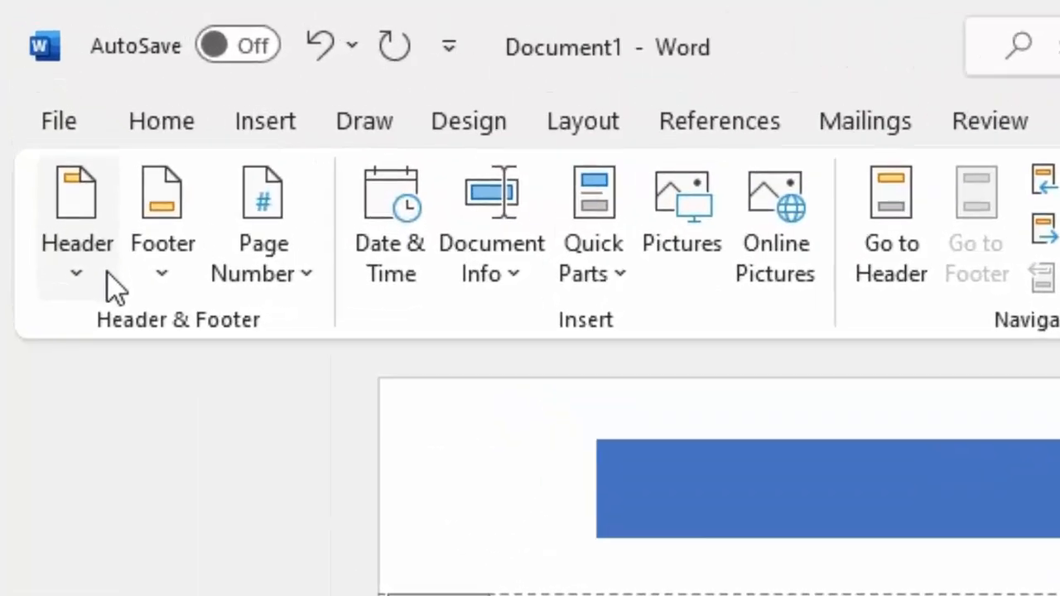
click(32, 108)
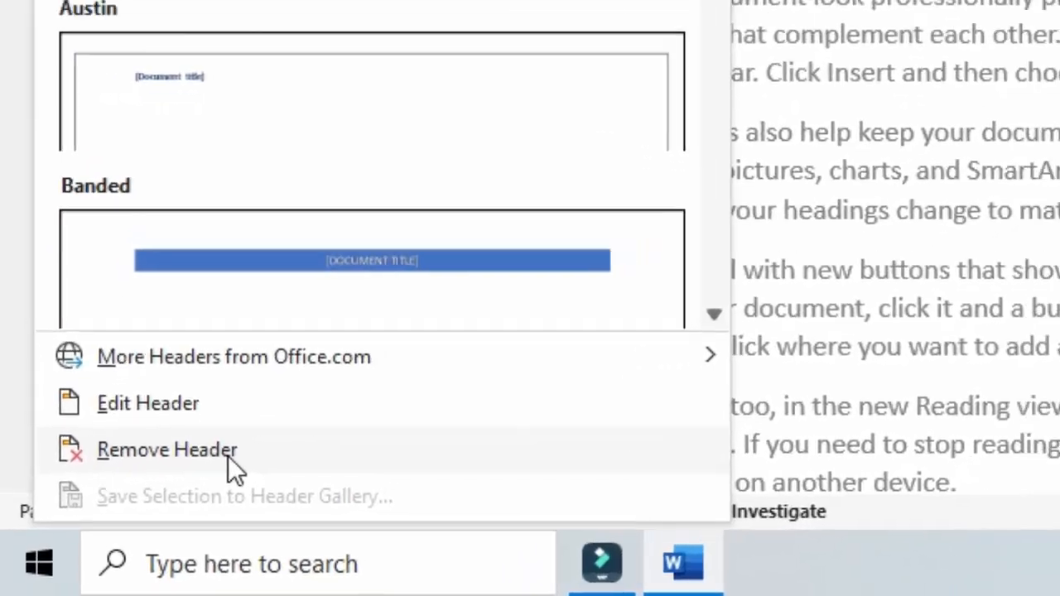
click(123, 515)
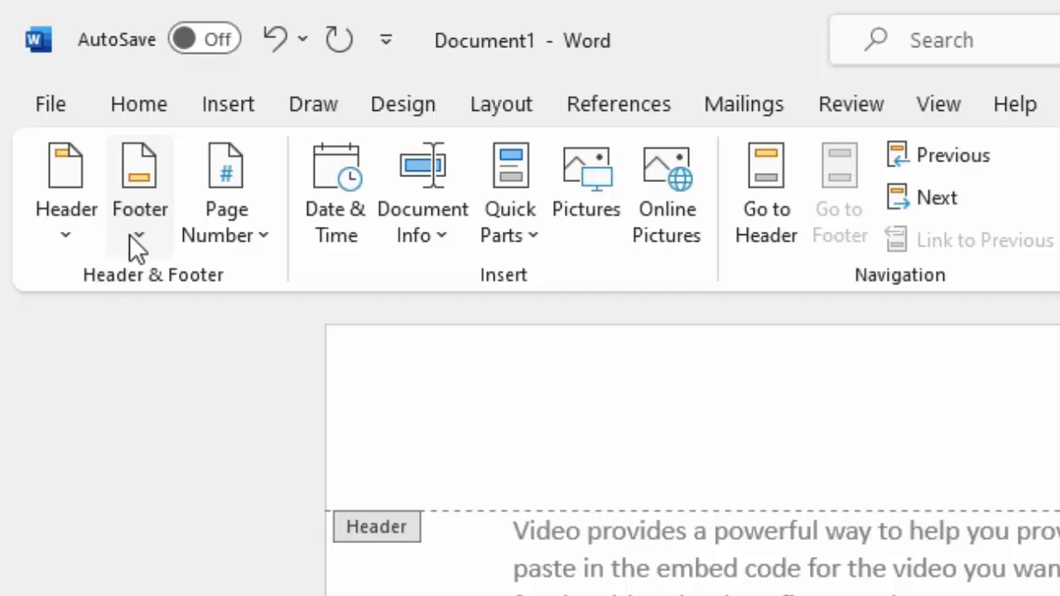
Remove the footer from the document and check the pages, finishing back at the first page.
click(61, 112)
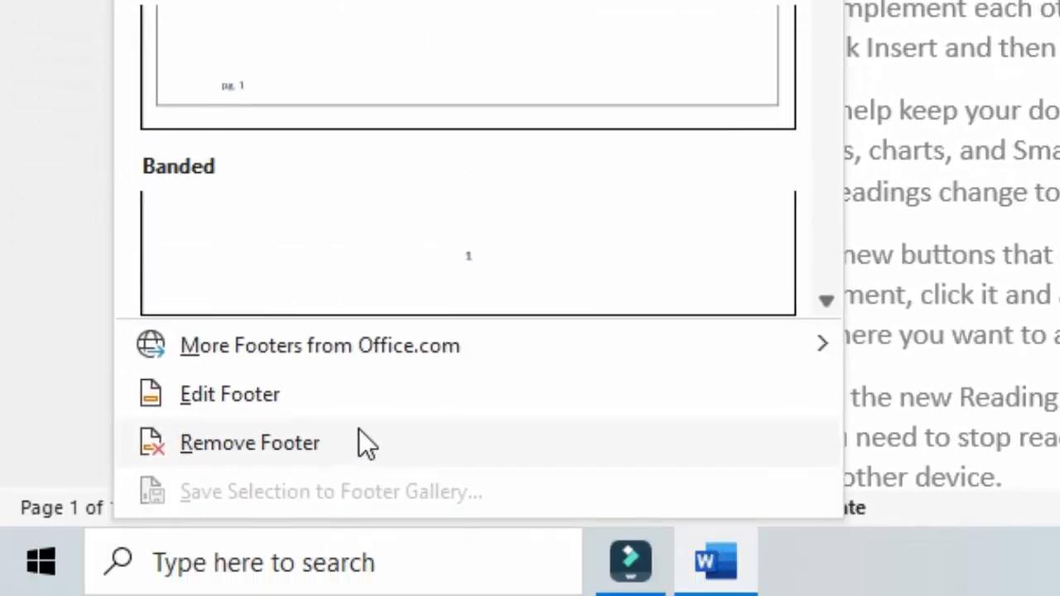
click(354, 444)
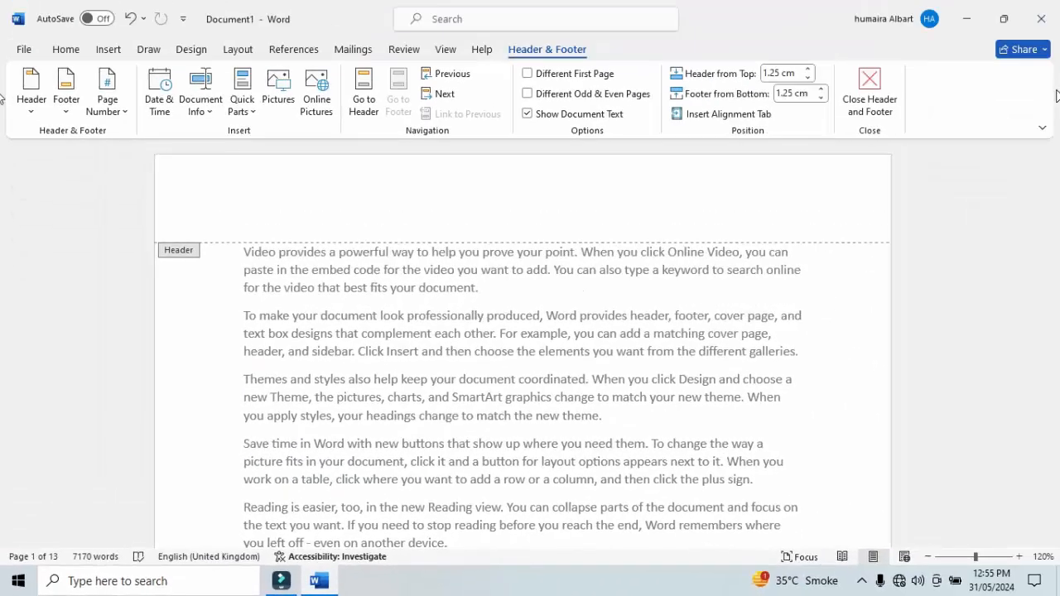
drag(1054, 159, 1053, 102)
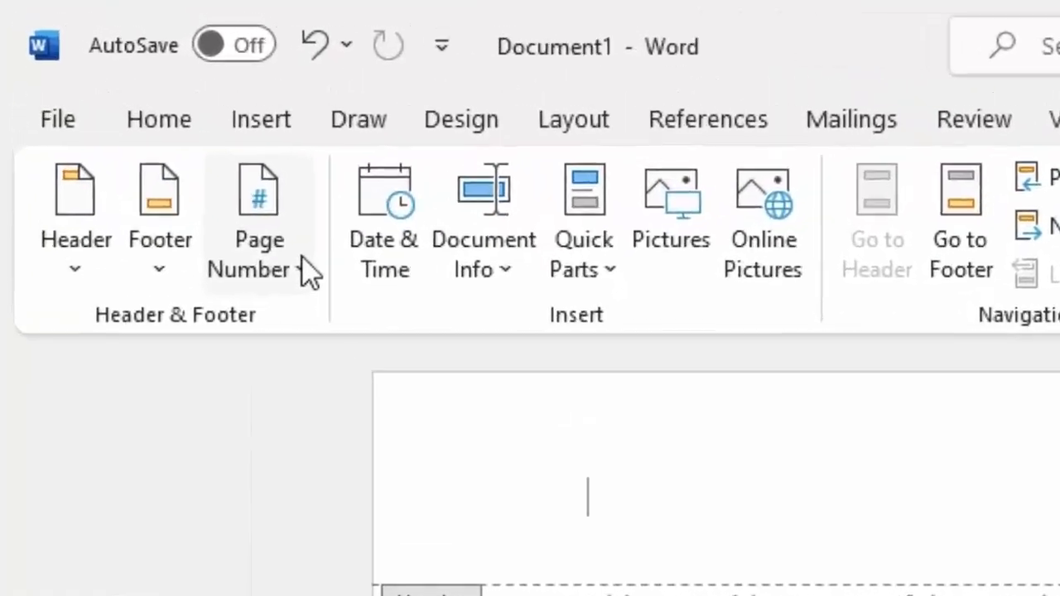
Insert a page number at the top of the page using the Plain Number 1 style.
click(125, 111)
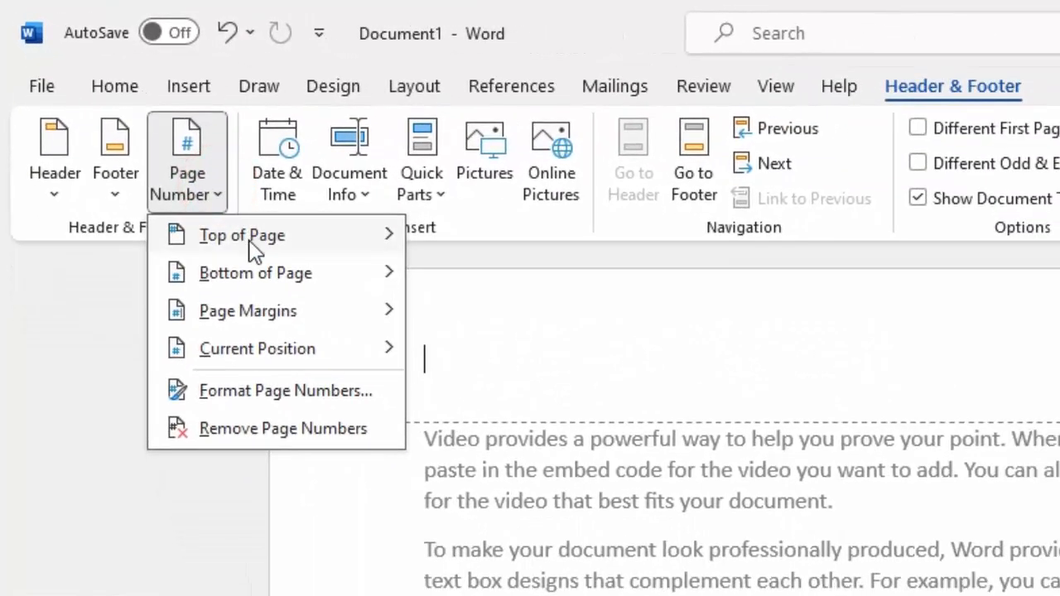
mouse_move(268, 259)
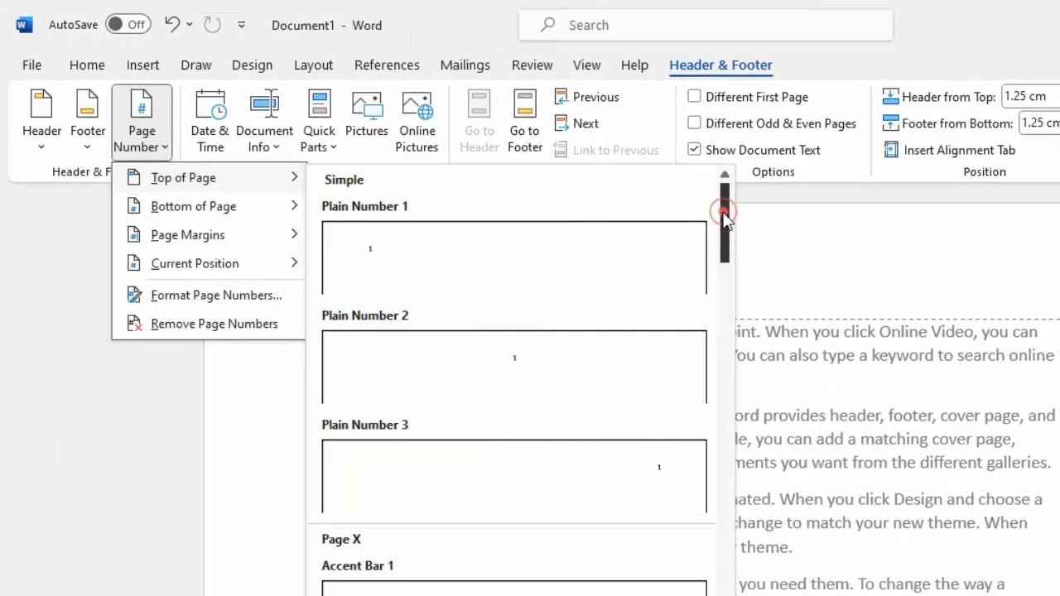
click(600, 249)
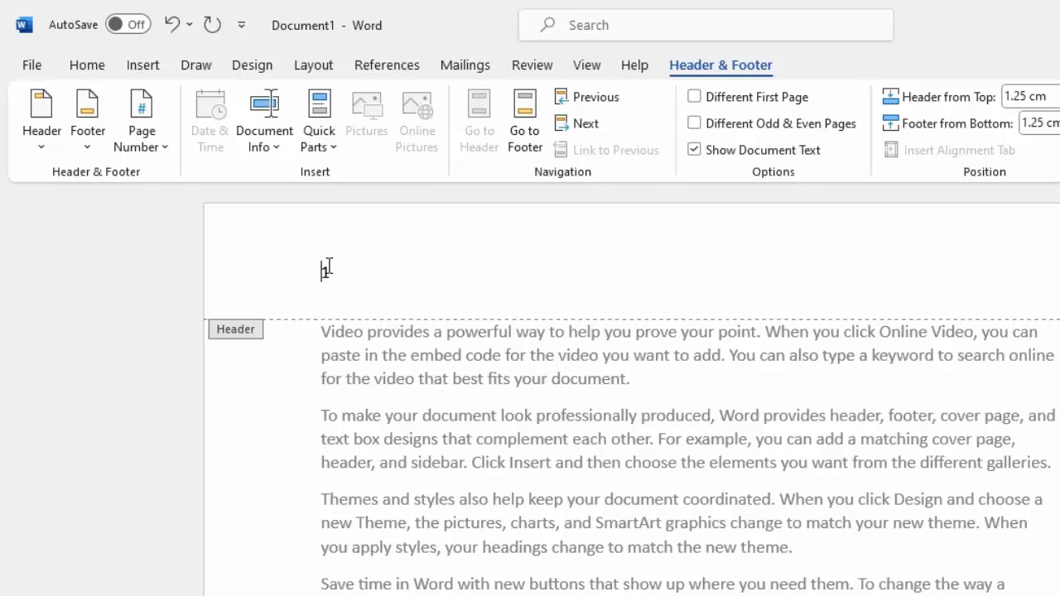
Change the top-of-page number to the centred Plain Number 2 style.
click(165, 149)
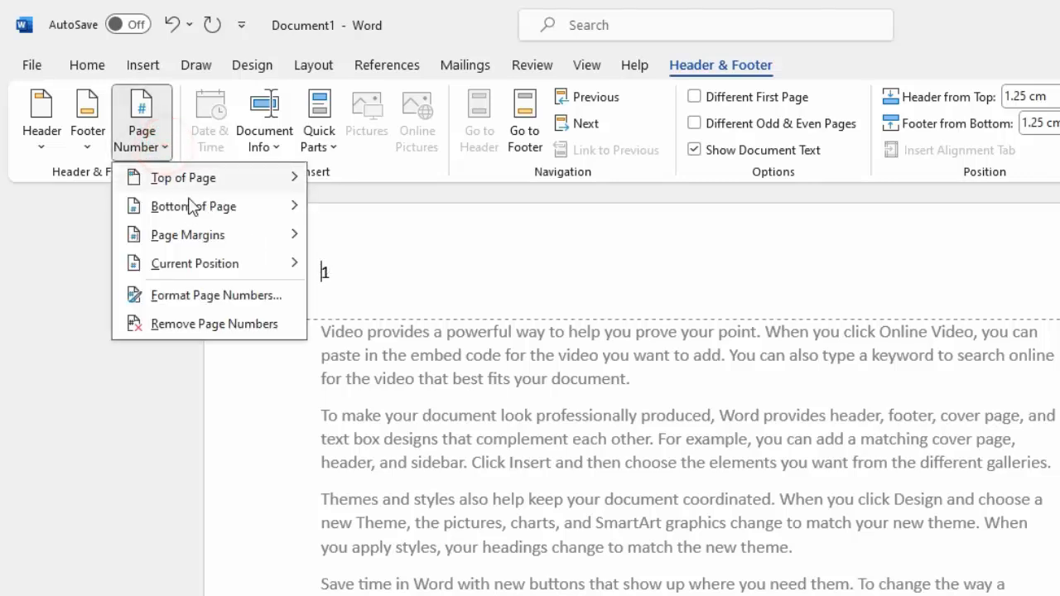
mouse_move(196, 183)
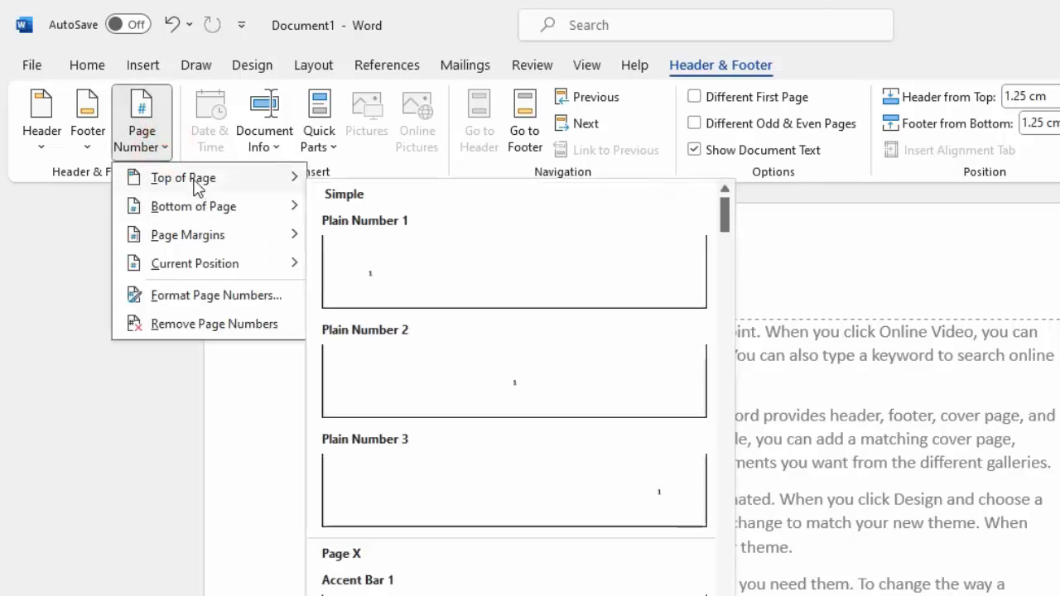
click(423, 362)
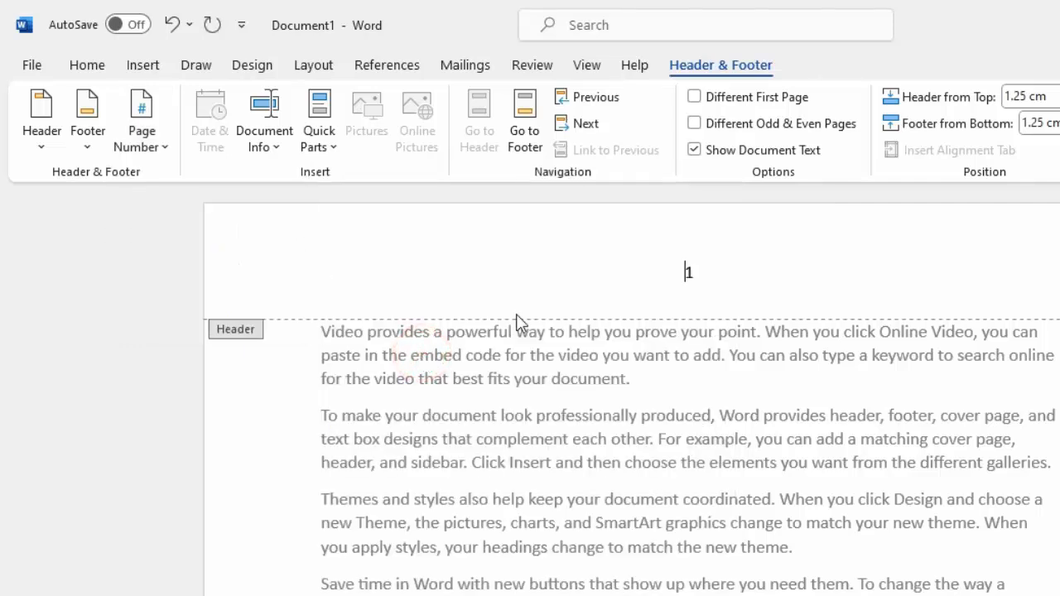
Change the top-of-page number to the right-aligned Plain Number 3 style.
click(158, 148)
mouse_move(199, 184)
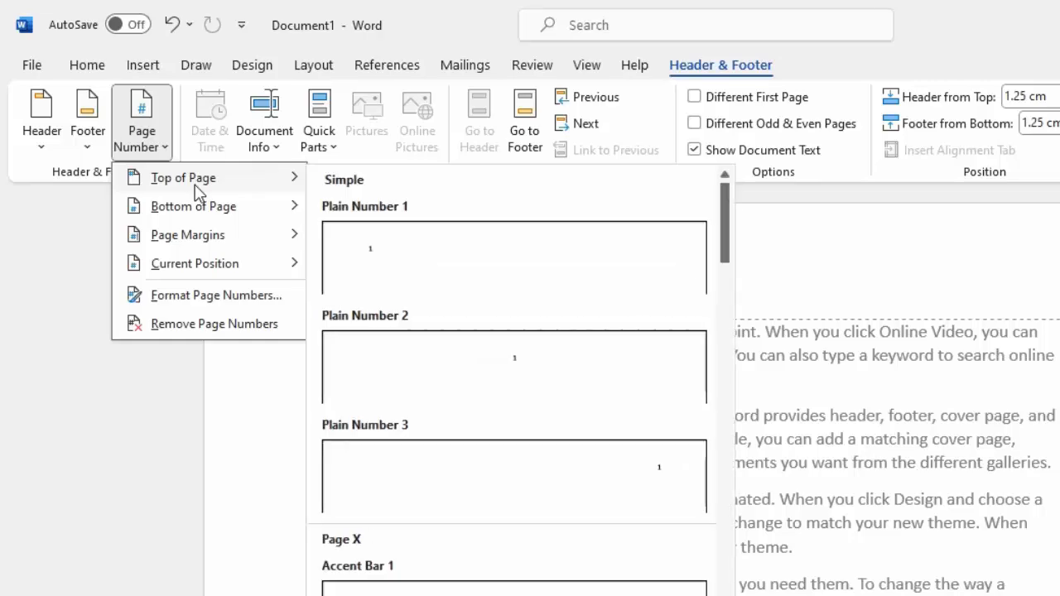
click(464, 502)
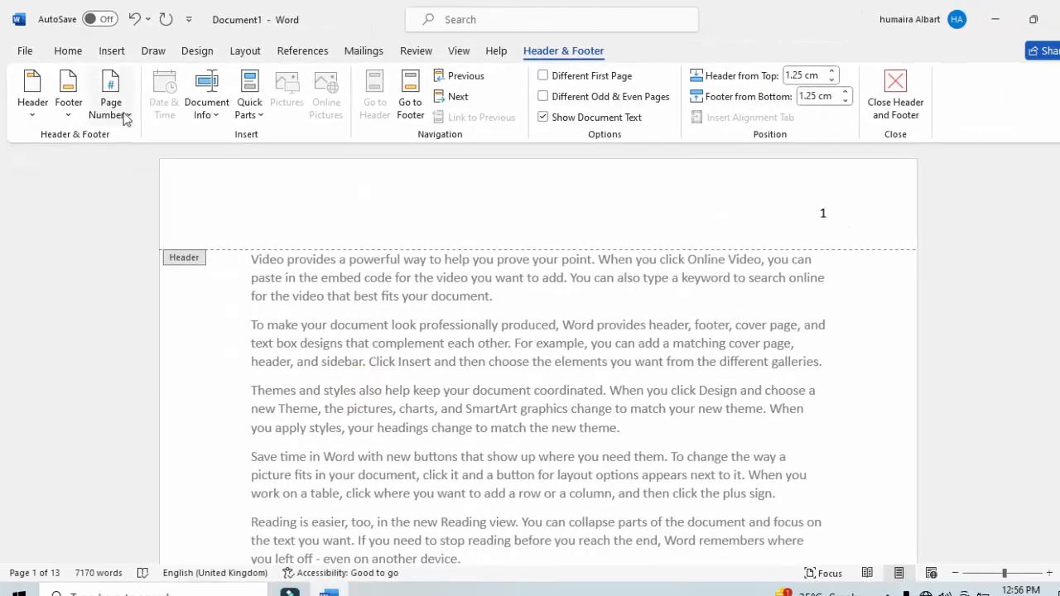
Insert a page number at the bottom of the page using the Plain Number 1 style.
click(124, 118)
mouse_move(141, 161)
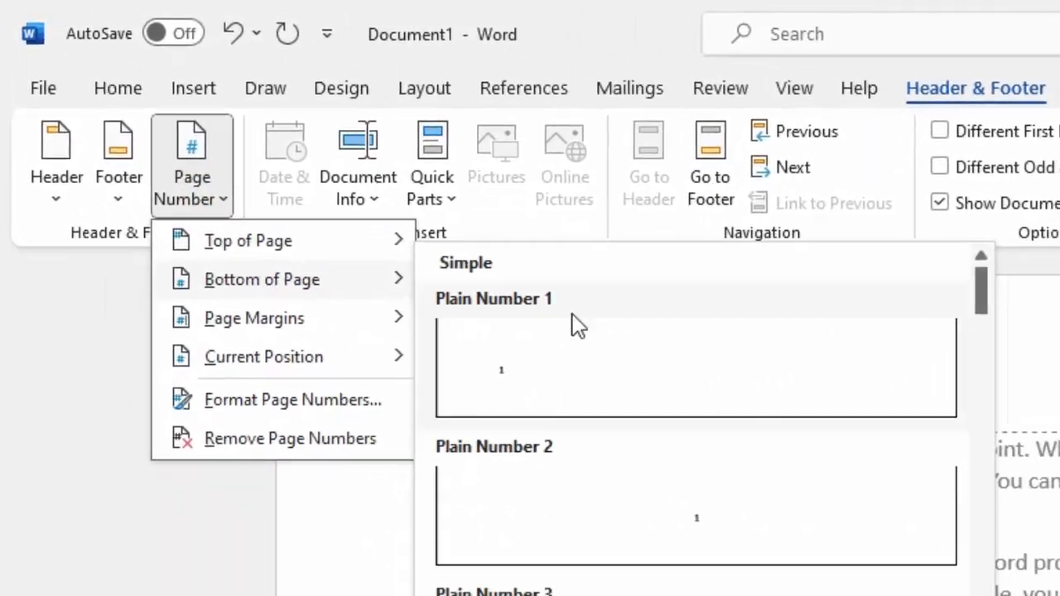
click(578, 325)
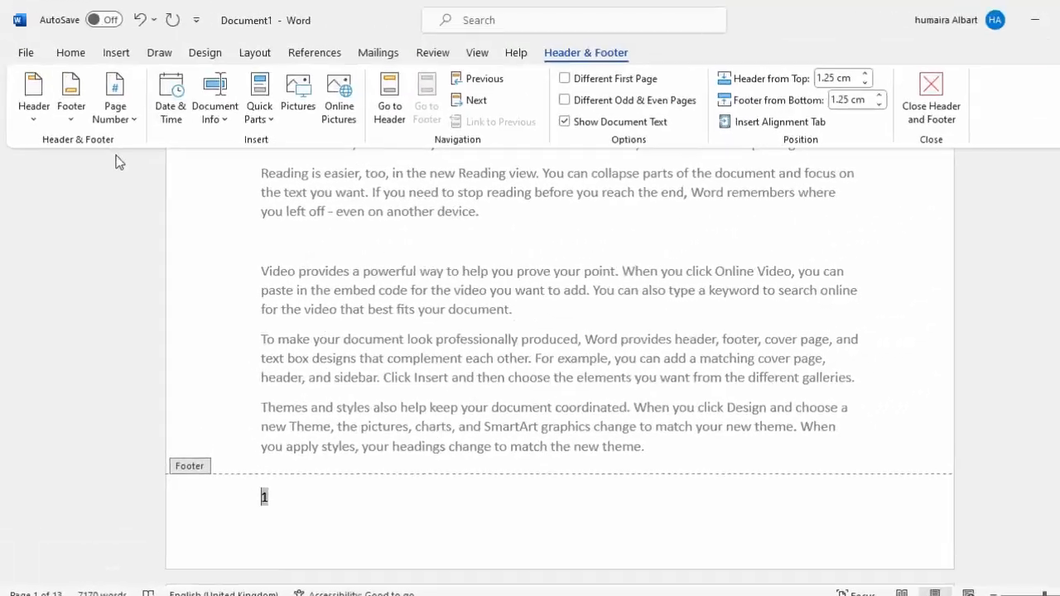
Insert a page number in the page margin using the Vertical, Left style.
click(130, 118)
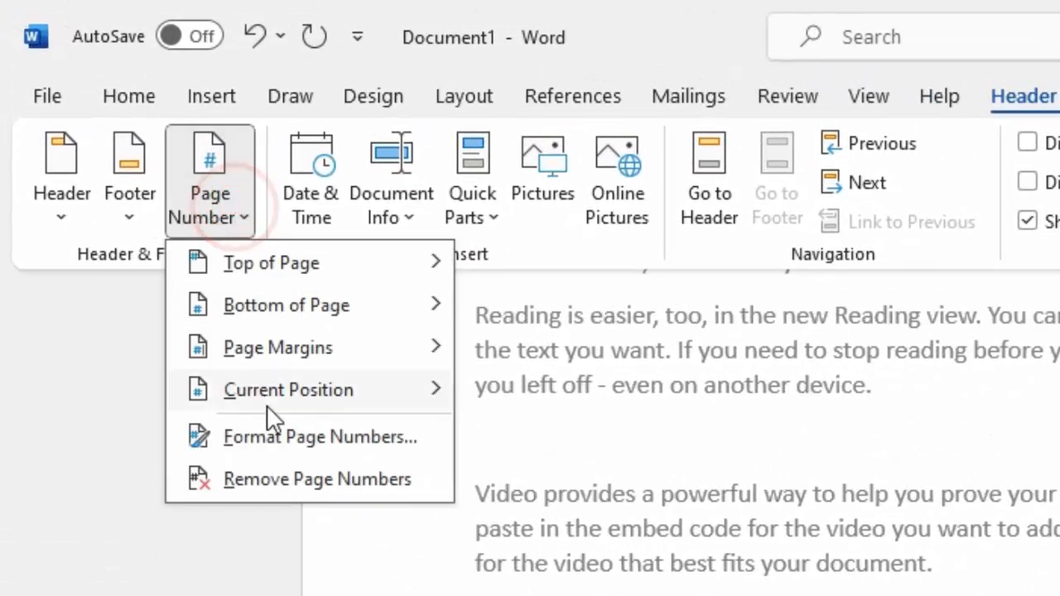
mouse_move(271, 361)
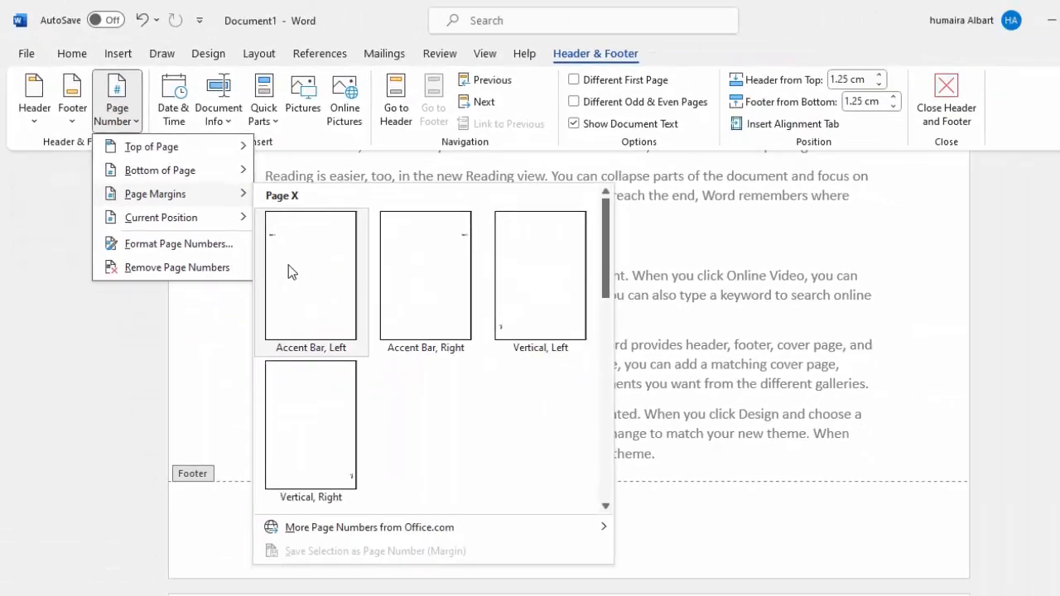
click(522, 301)
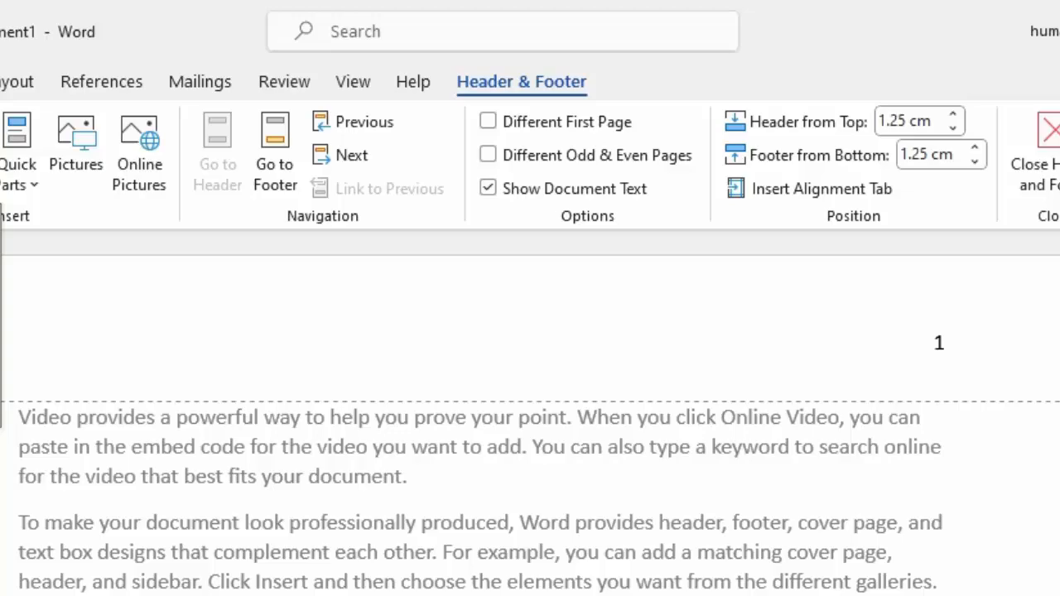
Insert an Accent Bar 1 page number at the current position in the header, and undo the recent page number insertions.
click(179, 137)
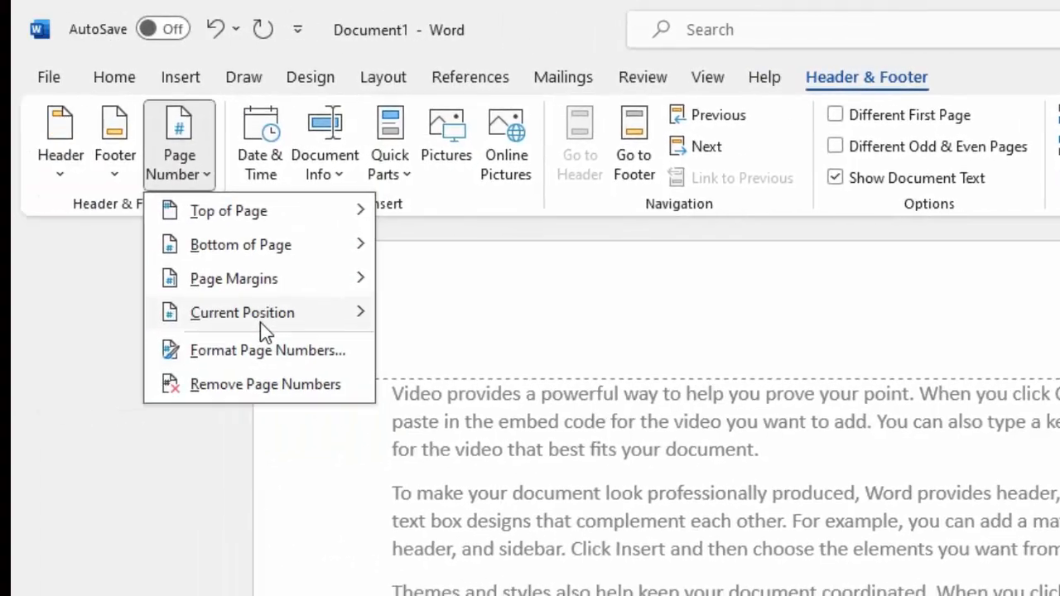
mouse_move(260, 323)
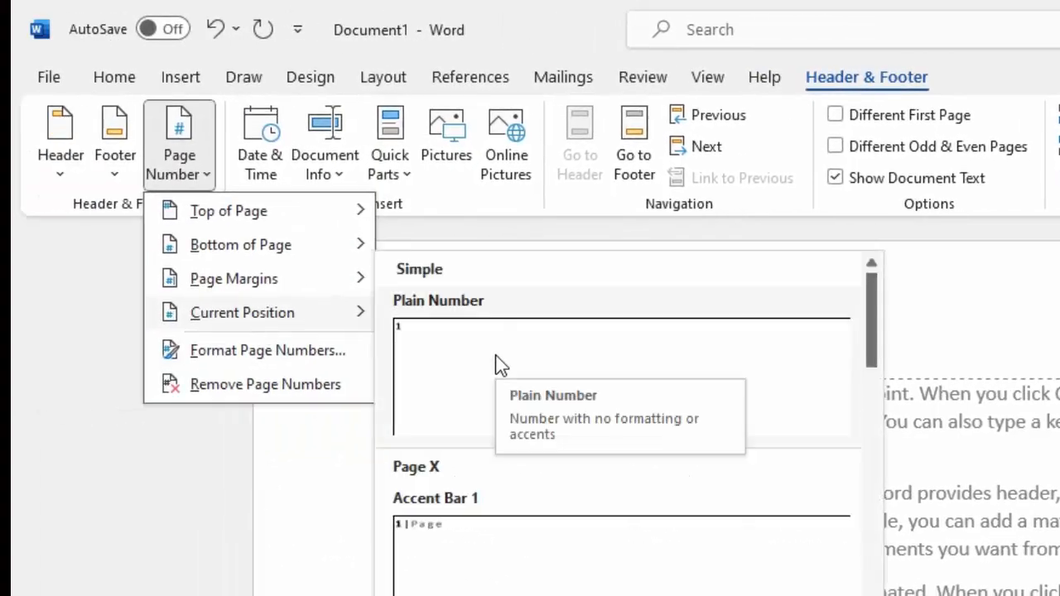
click(515, 528)
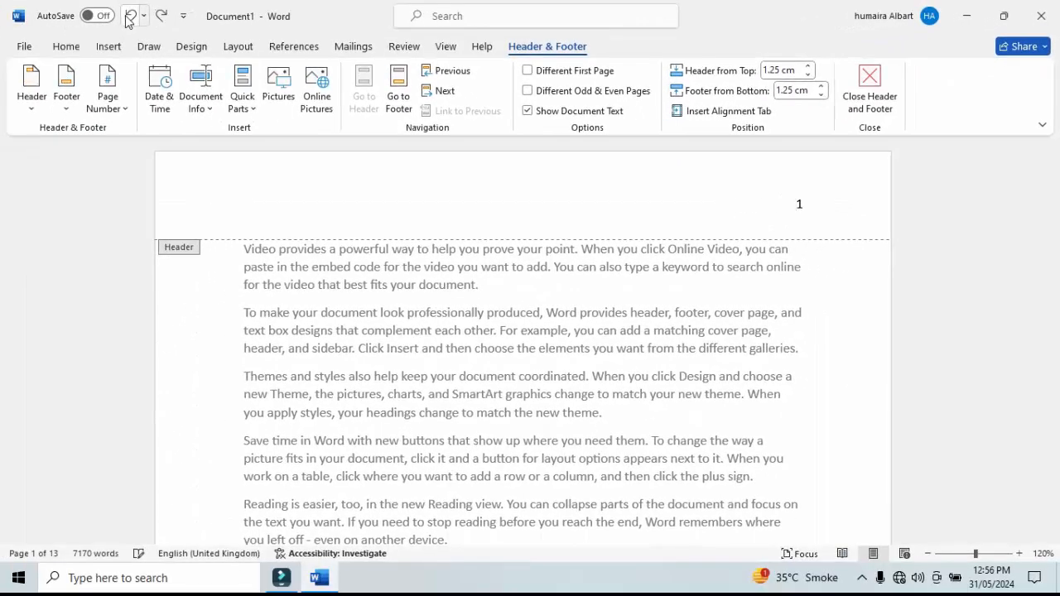
click(128, 19)
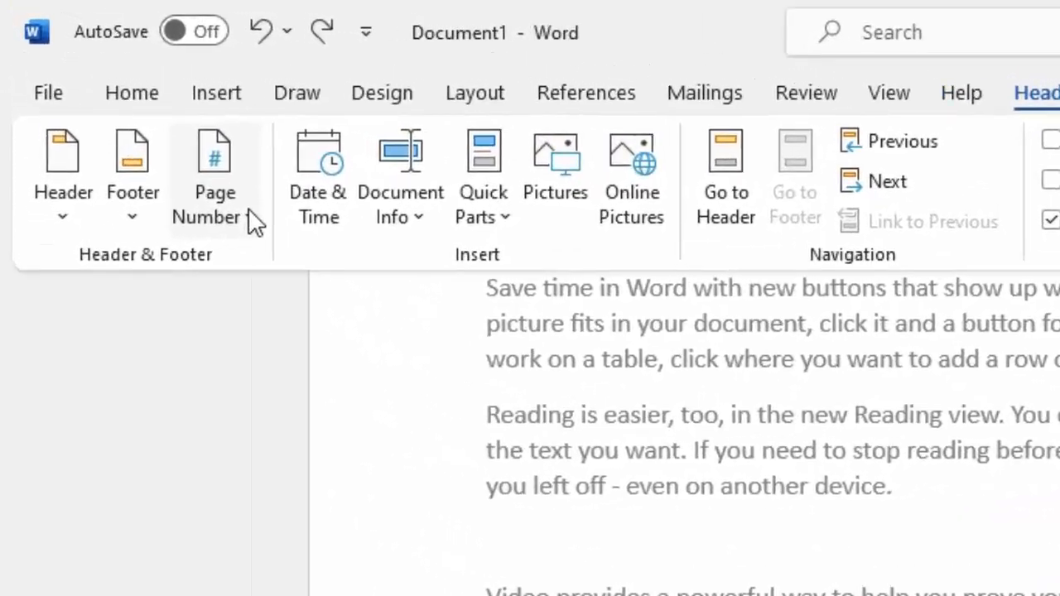
Remove the existing page numbers and insert a centred page number at the bottom of the page using the Plain Number 2 style.
click(247, 209)
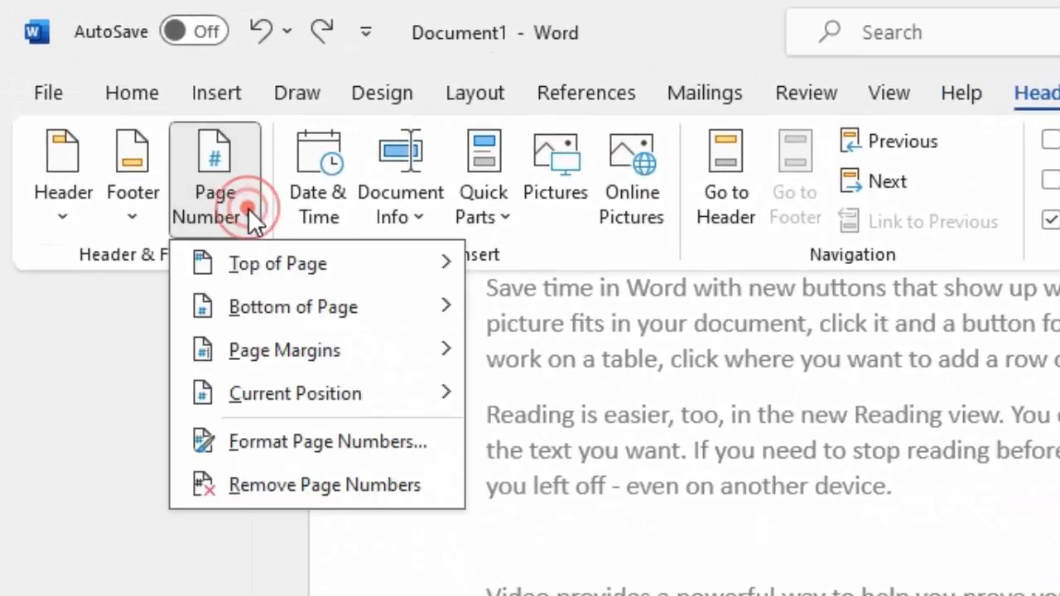
click(319, 482)
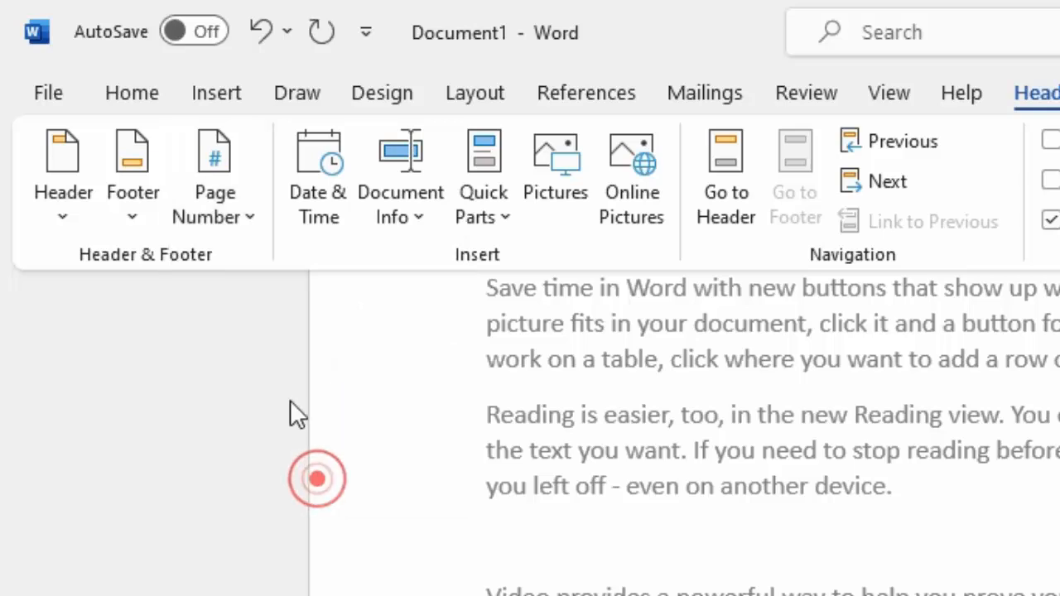
click(248, 217)
mouse_move(302, 285)
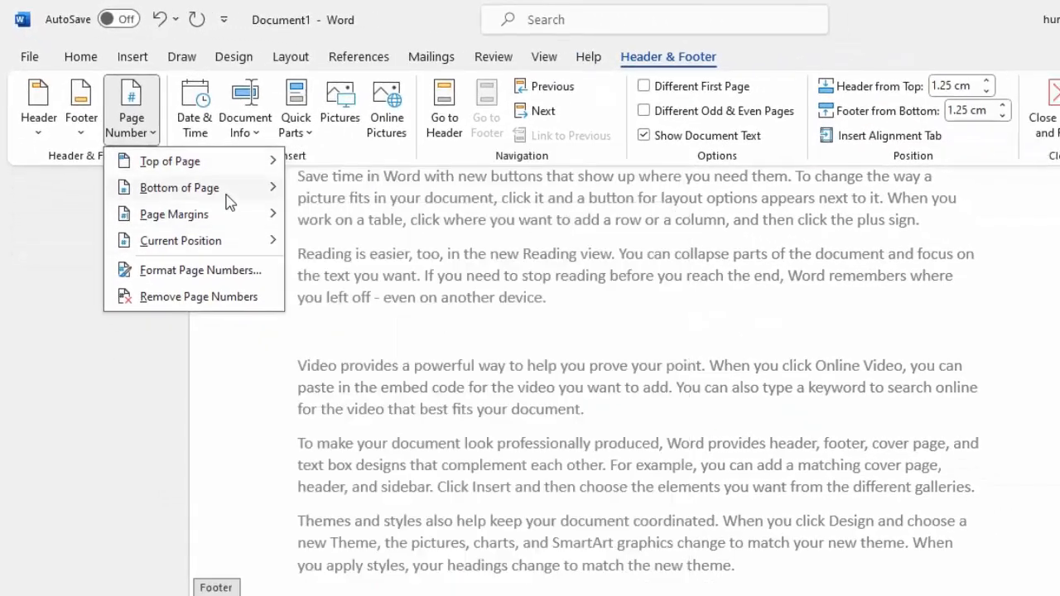
mouse_move(227, 200)
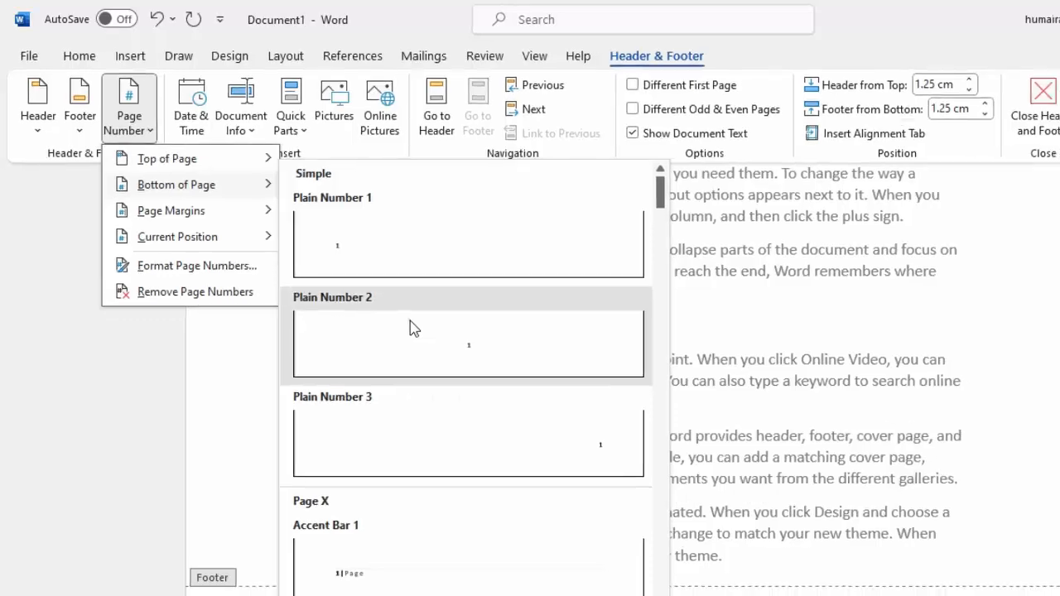
click(413, 328)
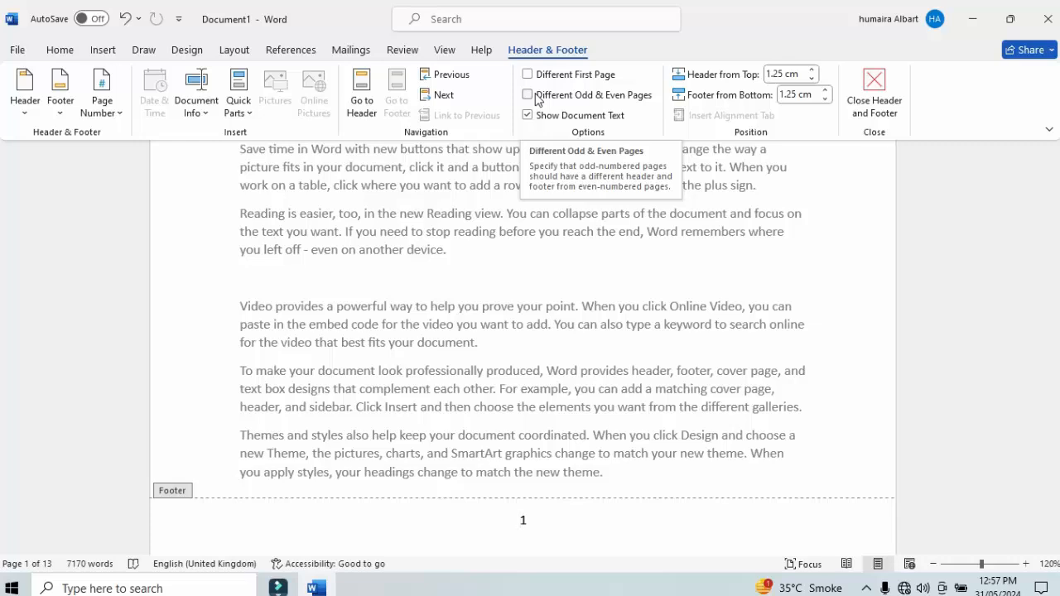
Turn on different headers and footers for odd and even pages, and check how they differ across the document.
click(530, 95)
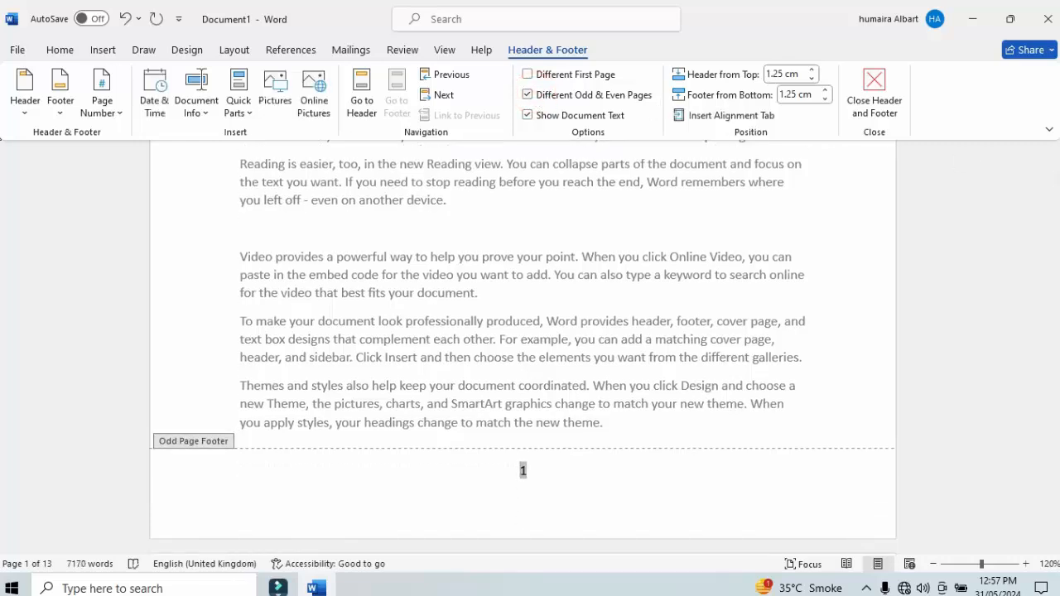
drag(1058, 180, 1058, 332)
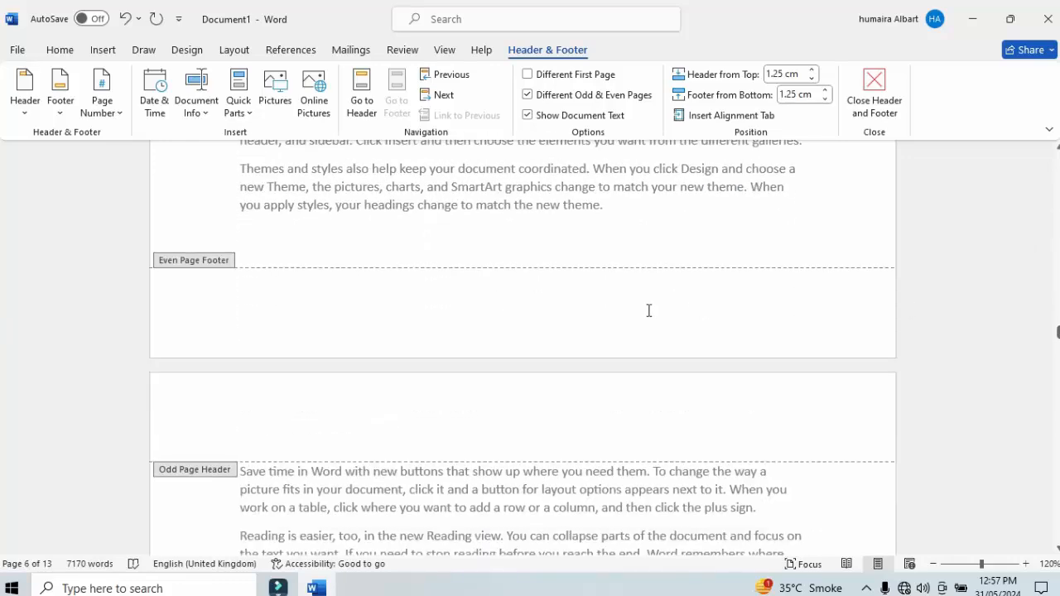
drag(1058, 333, 1058, 362)
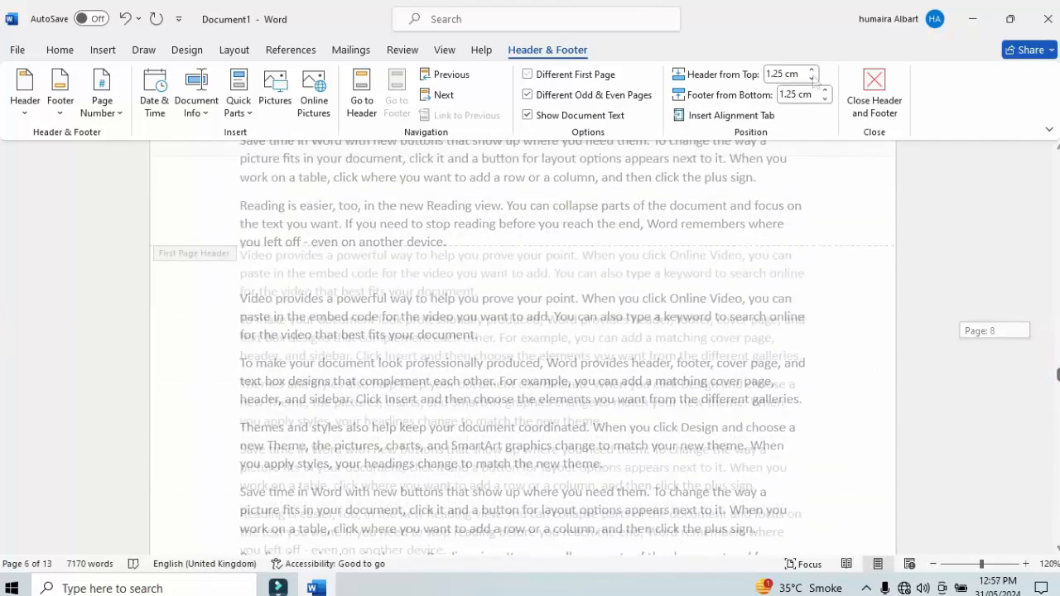
Set the header distance from the top to 1.8 cm and the footer distance from the bottom to 2.6 cm.
click(575, 139)
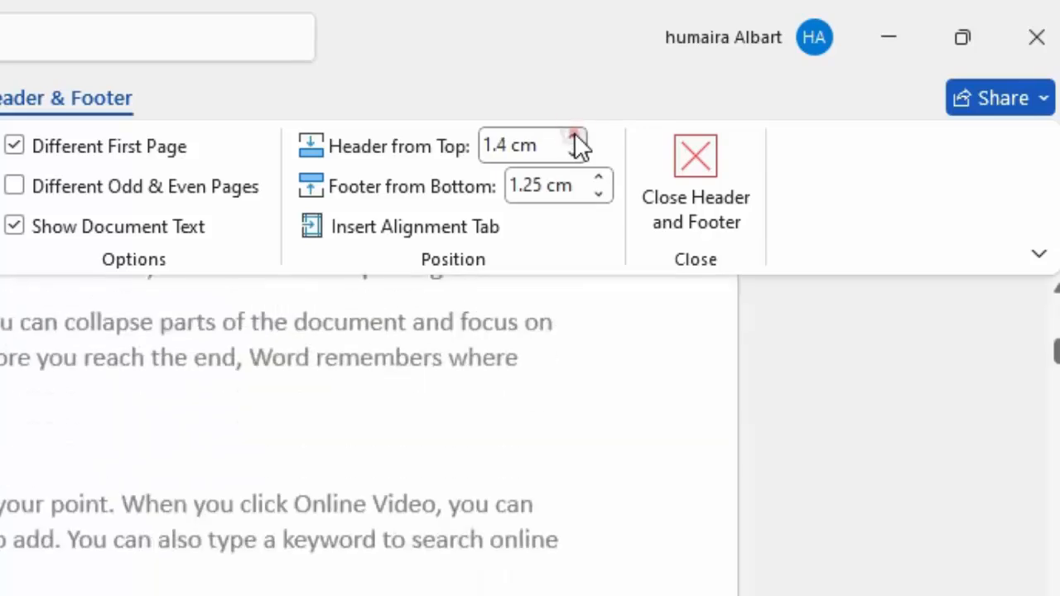
click(576, 139)
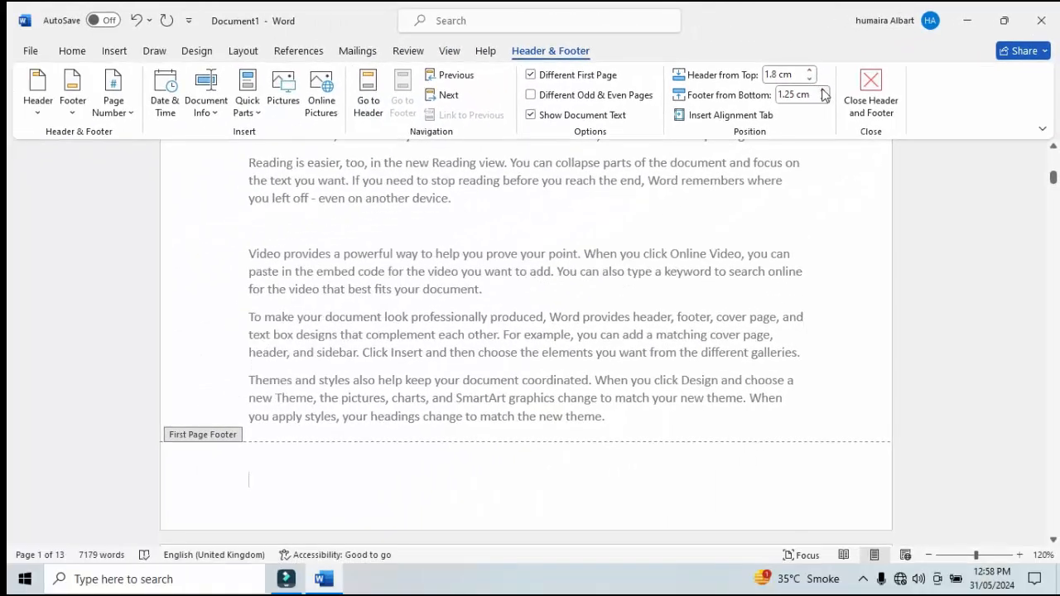
click(823, 91)
click(824, 91)
click(824, 91)
click(823, 91)
click(824, 91)
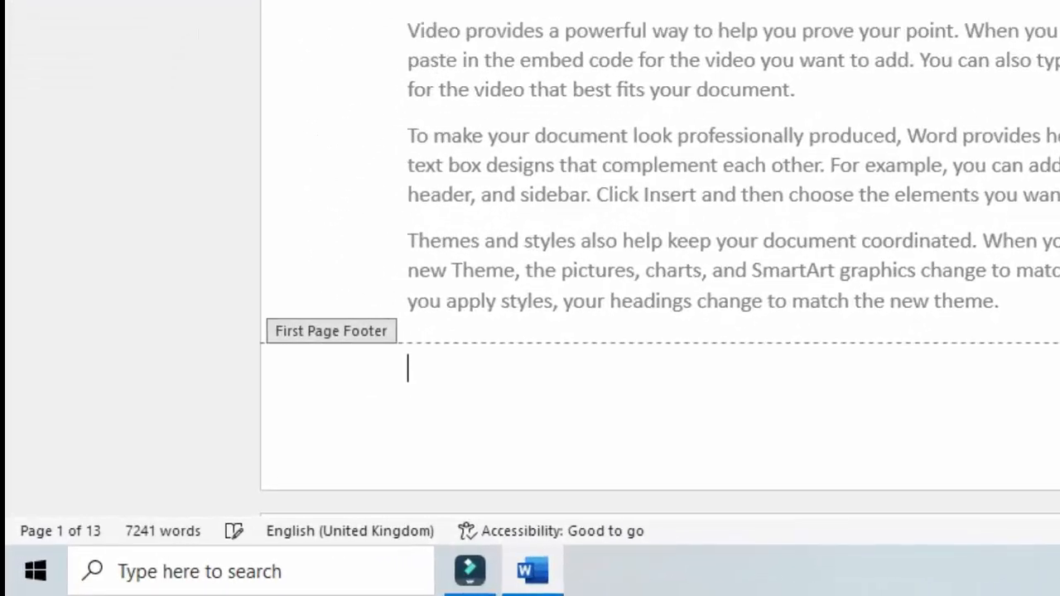
click(823, 91)
click(824, 91)
click(824, 91)
click(823, 91)
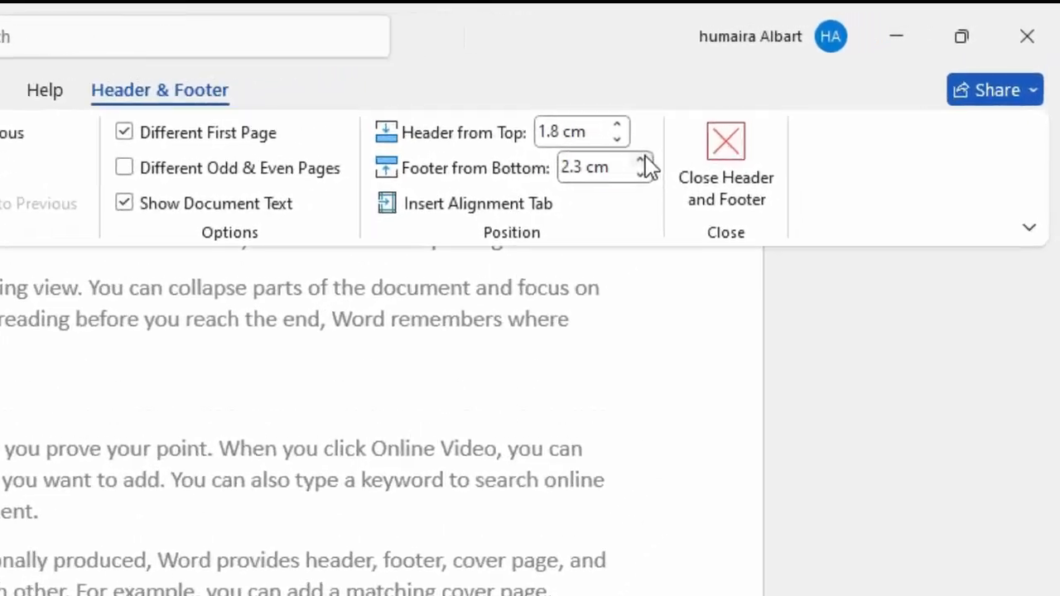
click(627, 166)
click(627, 167)
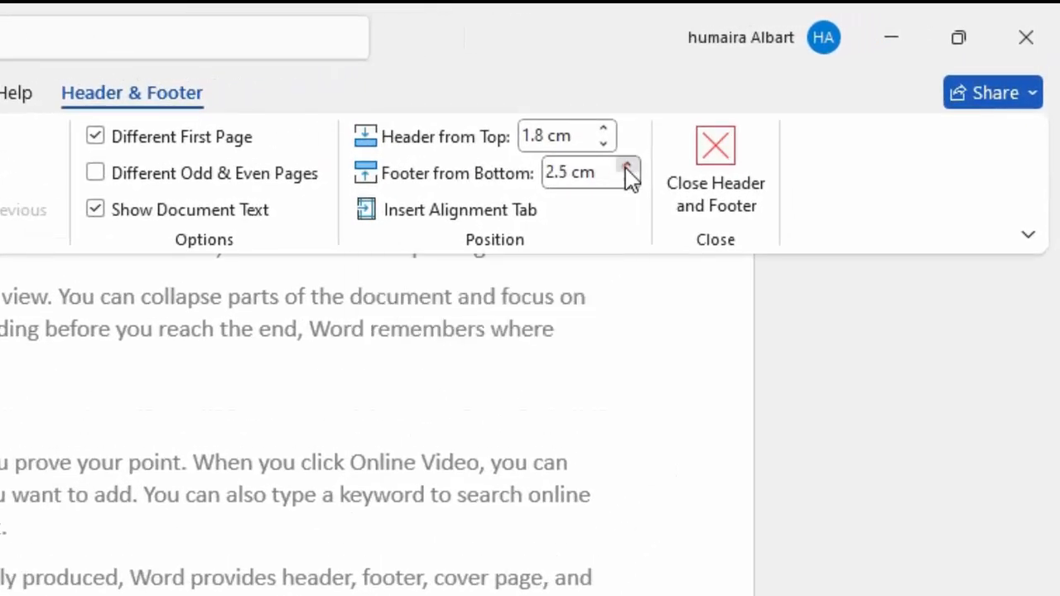
click(627, 166)
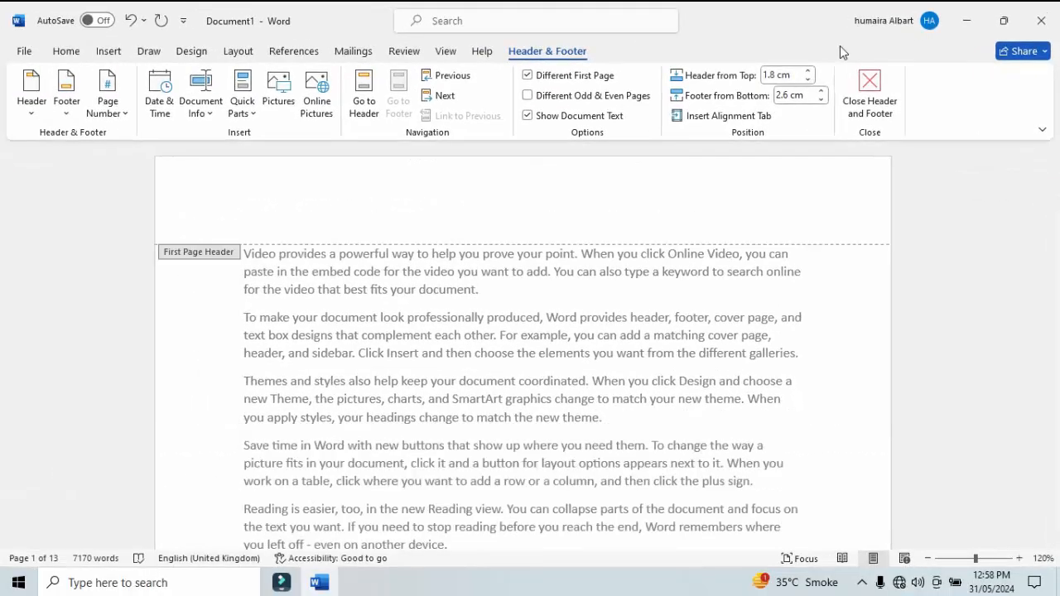
Increase the header distance from the top to 2.5 cm, reduce it to 2.1 cm, and check the first page.
click(809, 71)
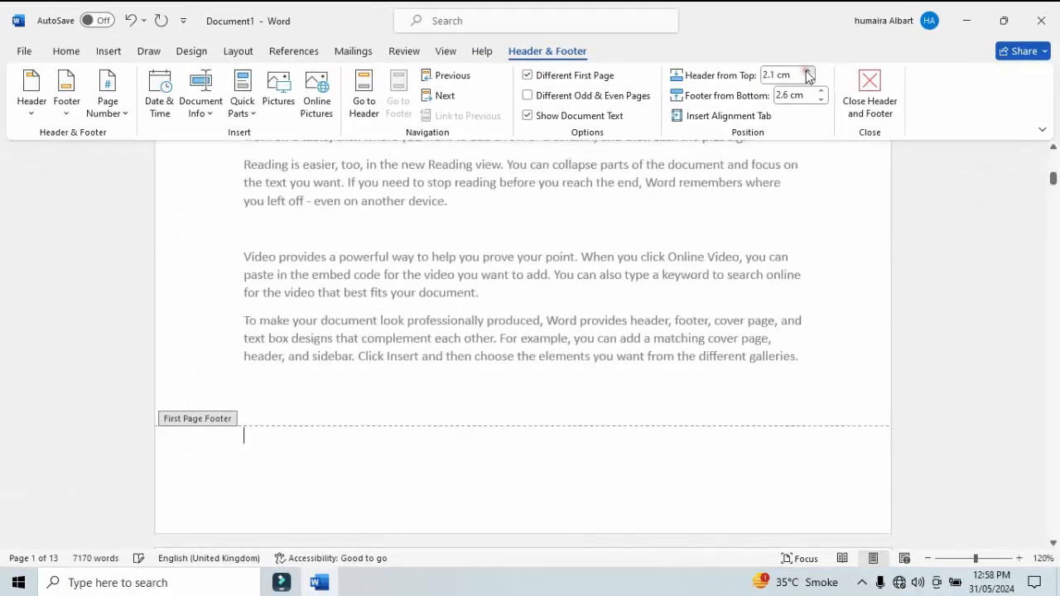
click(809, 71)
click(808, 71)
click(808, 79)
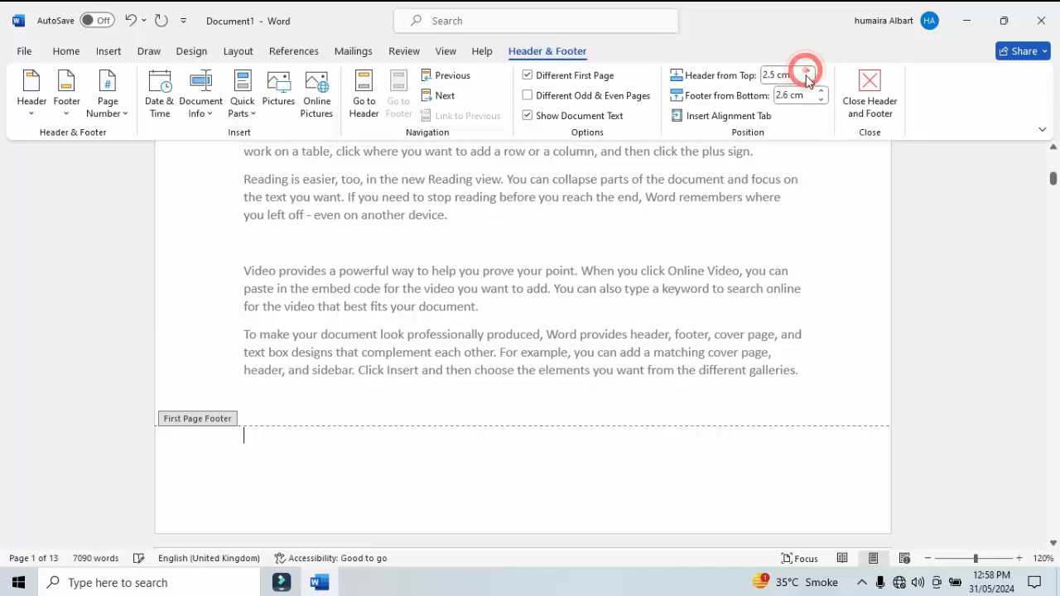
click(807, 79)
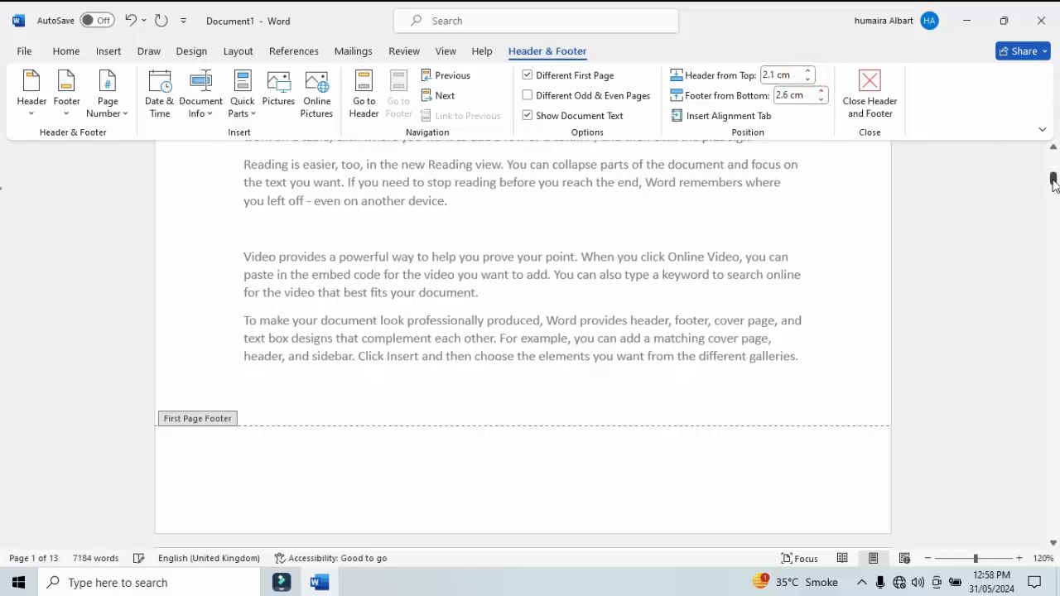
drag(1053, 180, 1055, 164)
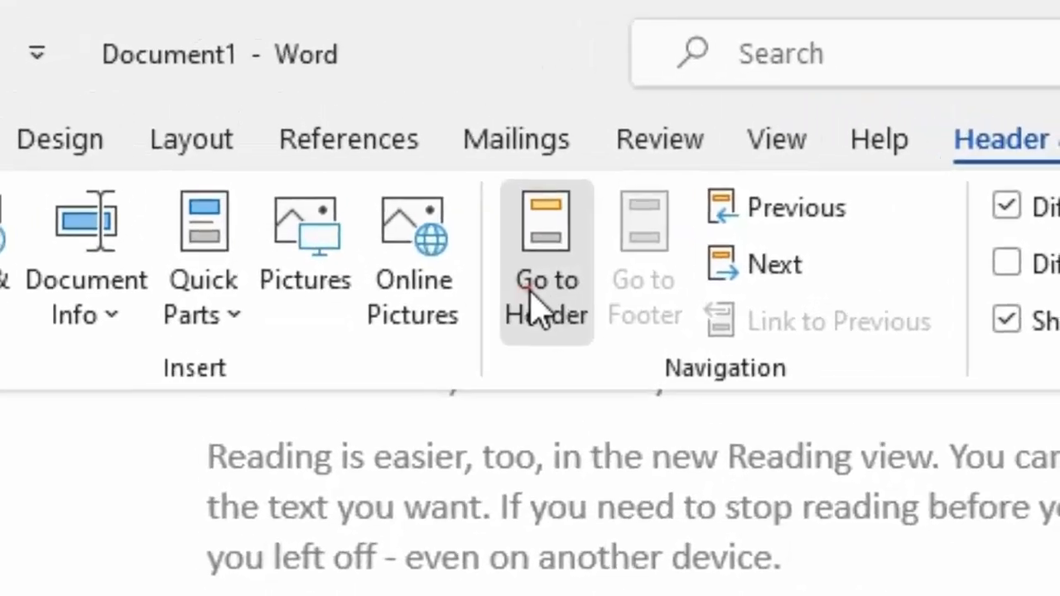
Go to the first page header and insert the built-in Banded header design.
click(460, 215)
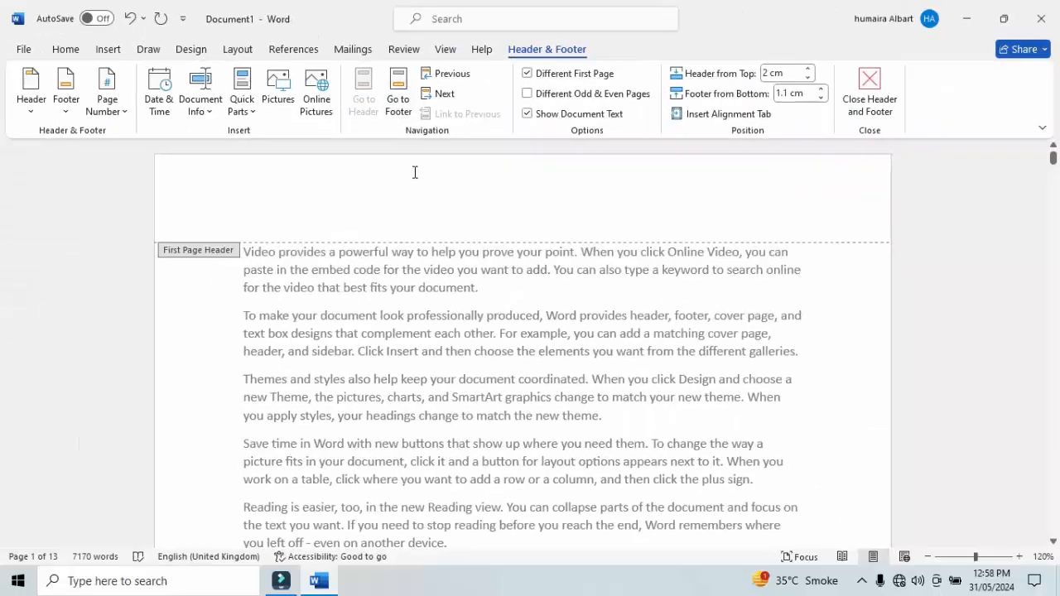
click(30, 98)
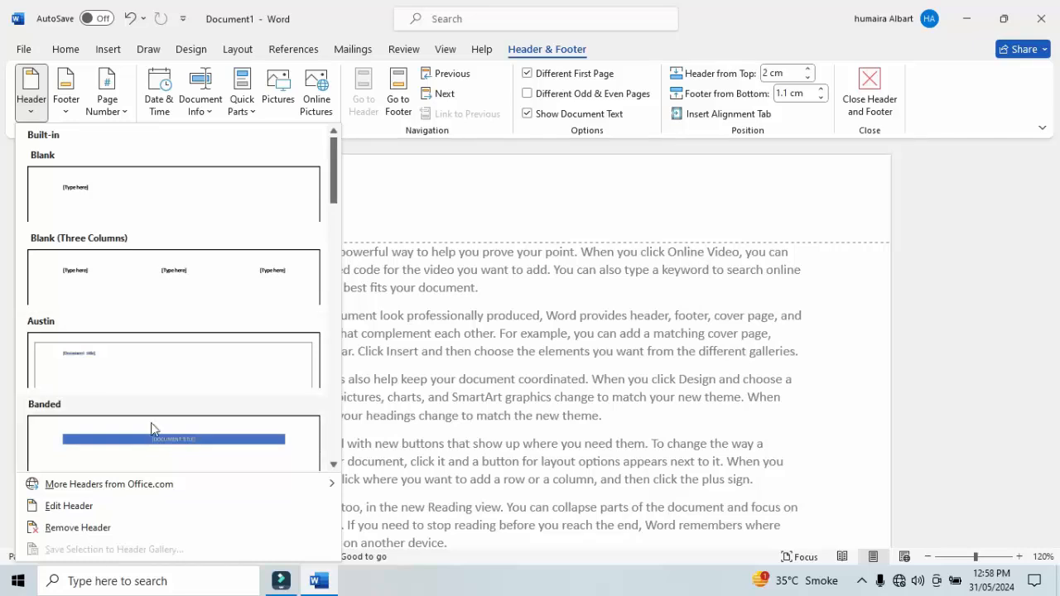
click(157, 437)
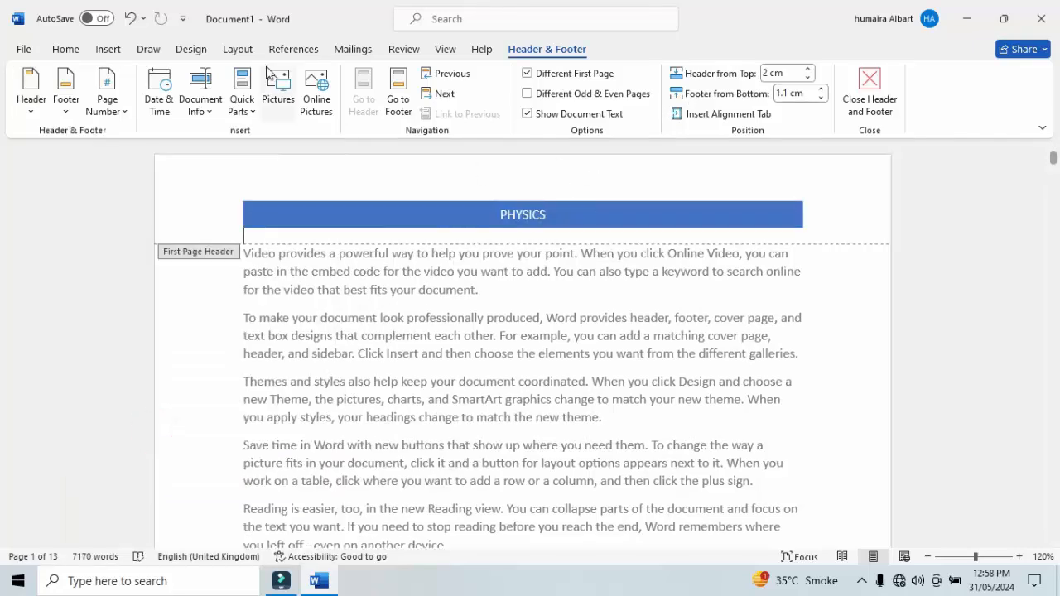
Insert the built-in Integral footer design on the first page.
click(66, 110)
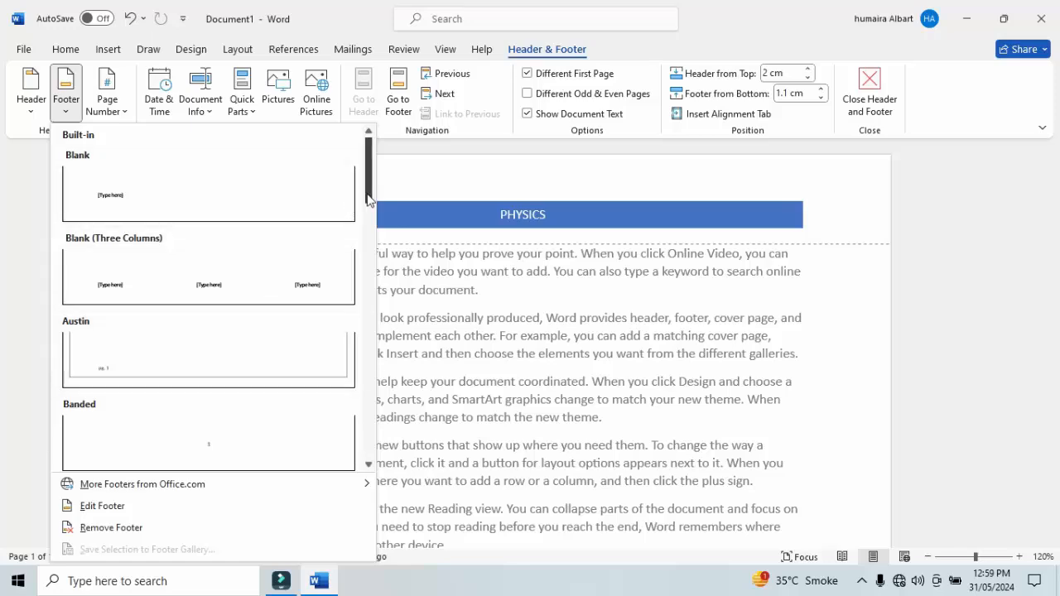
drag(369, 199, 380, 300)
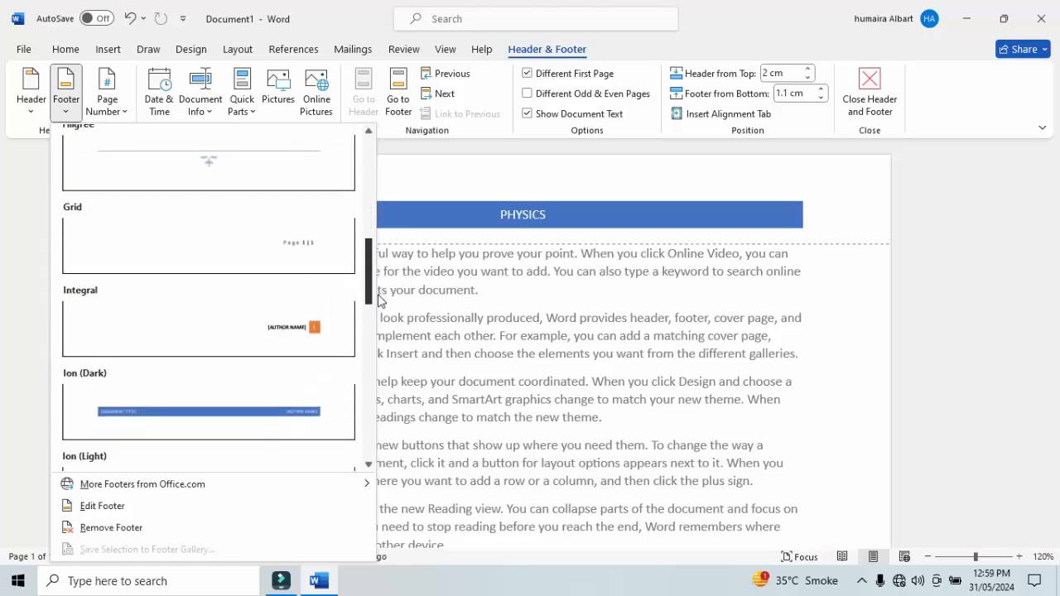
click(321, 334)
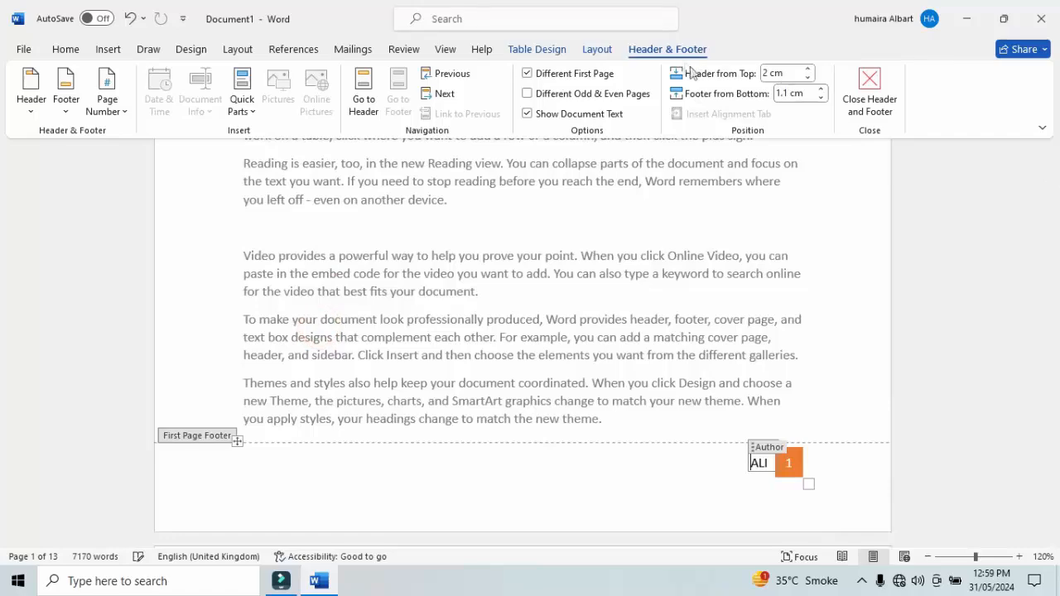
Switch between the first page's header and footer, and move to the previous and next footers to compare them.
click(360, 116)
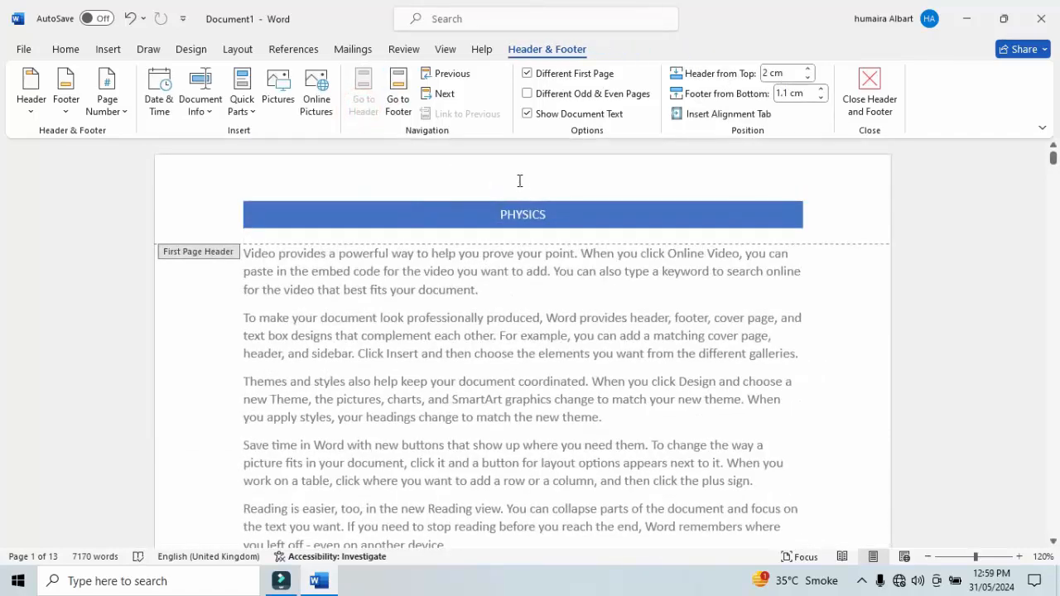
click(410, 93)
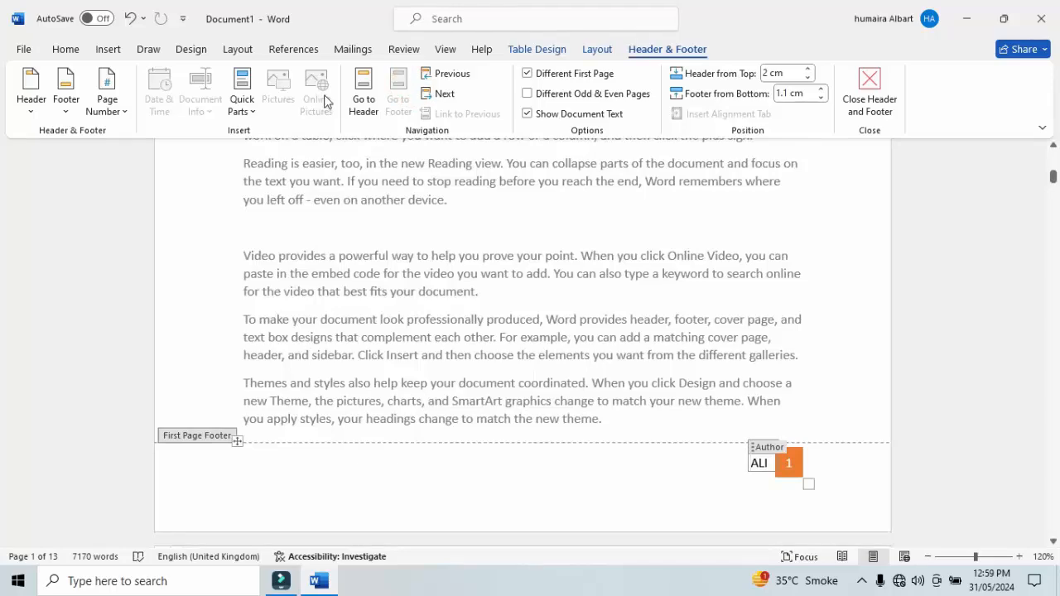
click(374, 91)
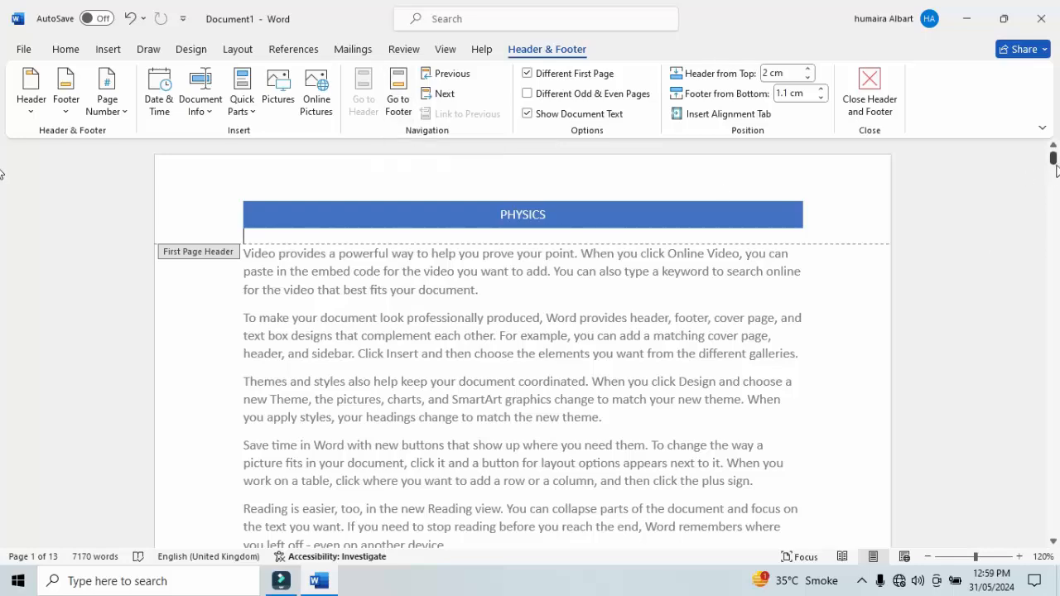
click(399, 89)
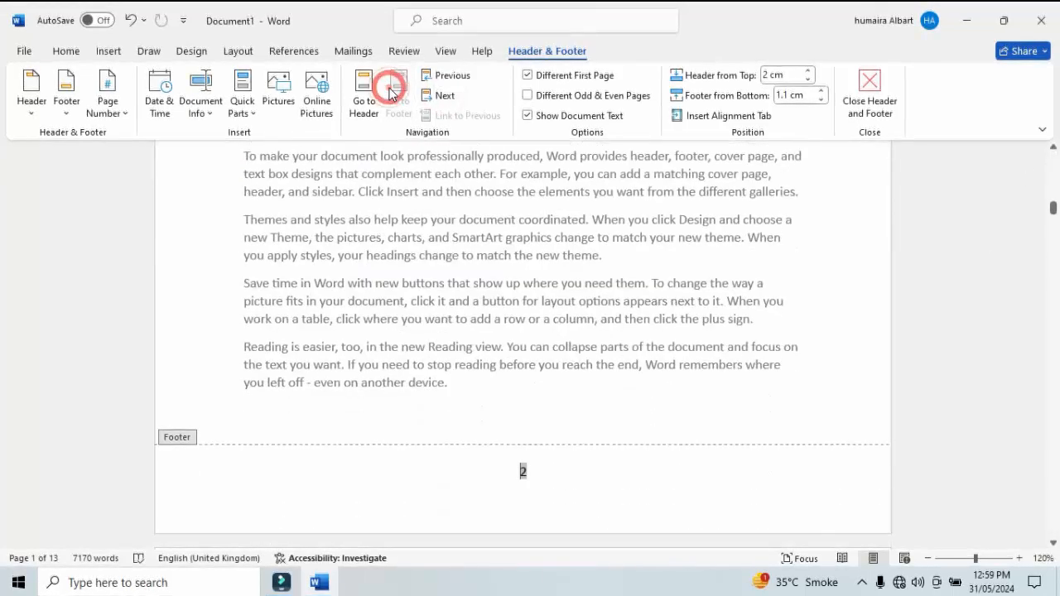
click(454, 78)
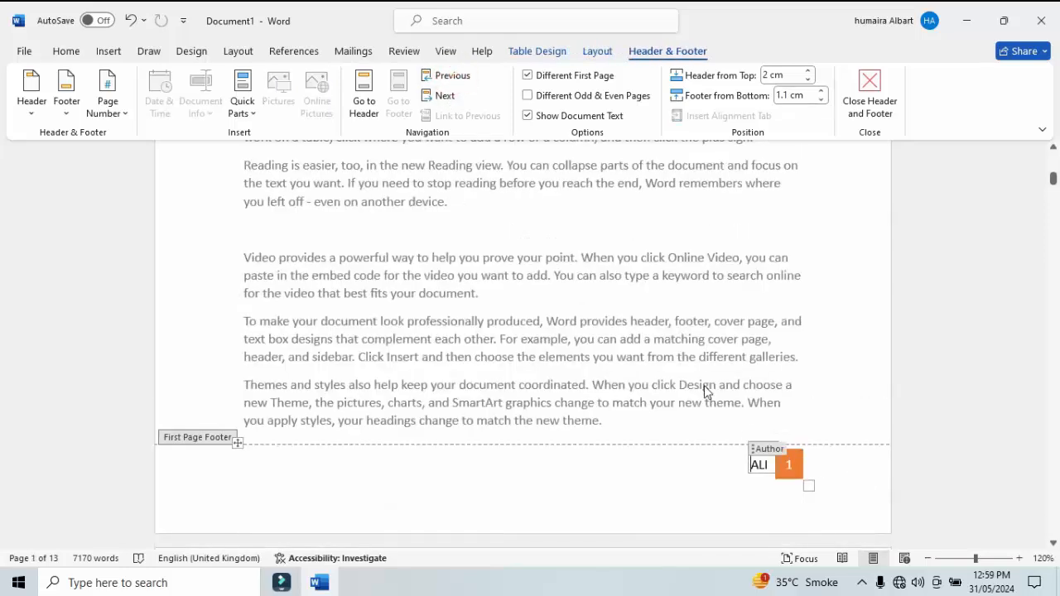
click(448, 96)
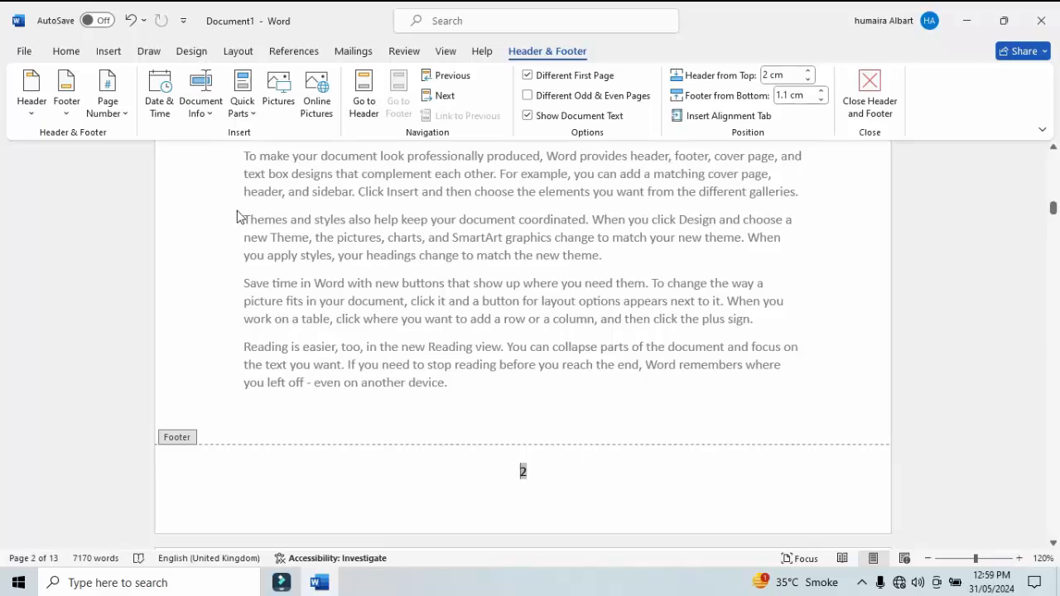
Turn the option for different odd and even pages on and off again.
click(527, 95)
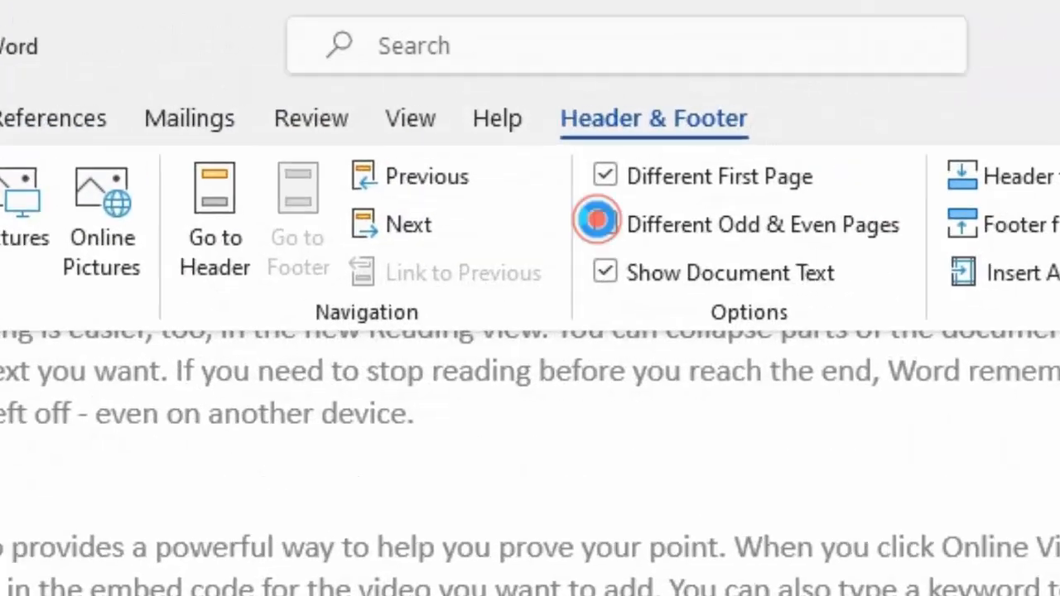
click(527, 95)
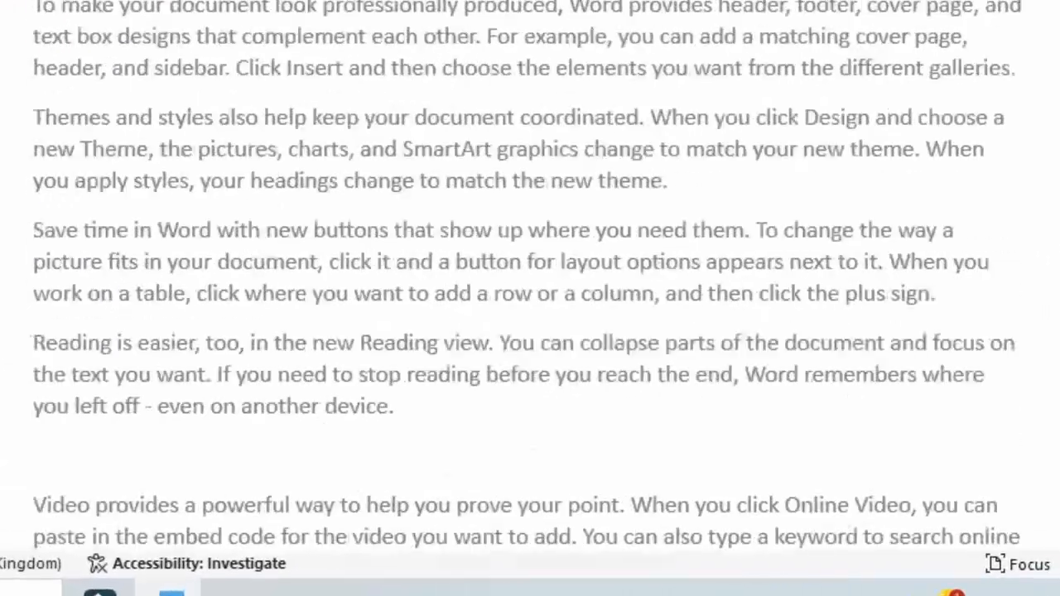
Edit the header on page 2 and draw a rectangle across it, about 1.5 cm high and 17 cm wide.
scroll(530, 281, down, 20)
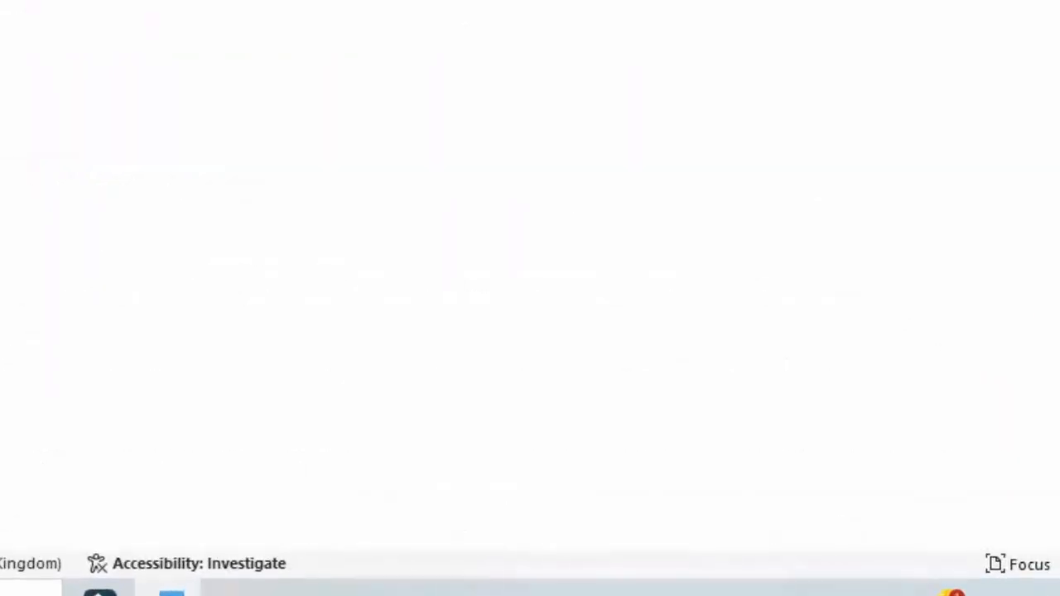
scroll(530, 281, down, 15)
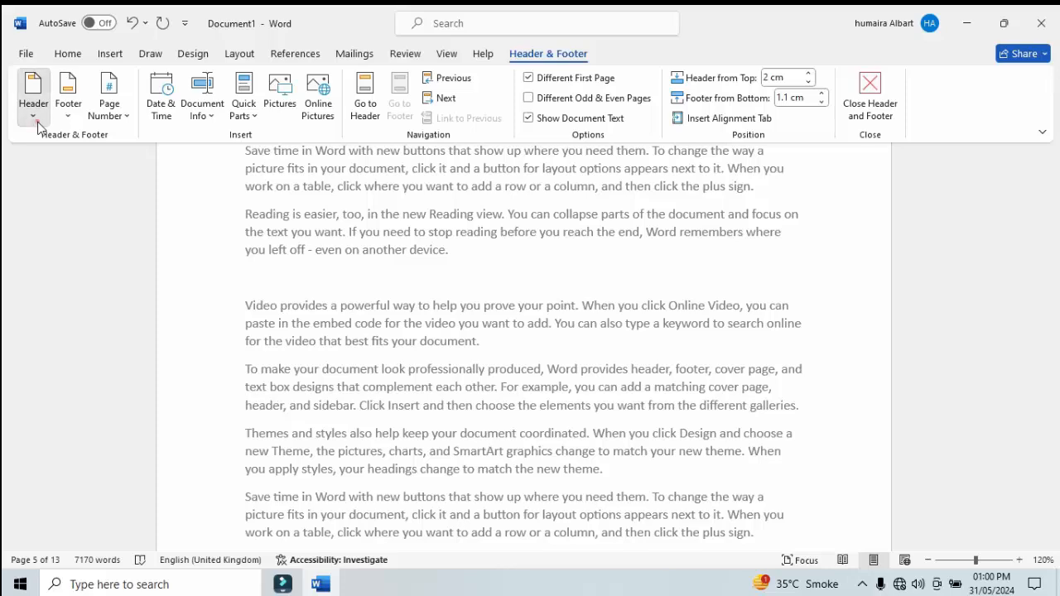
click(33, 104)
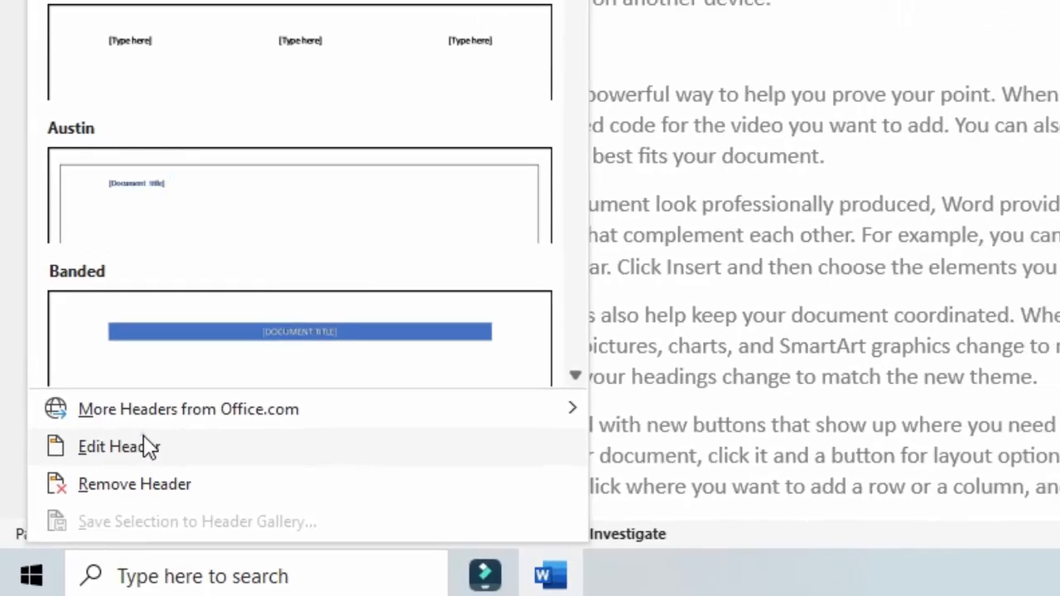
click(170, 414)
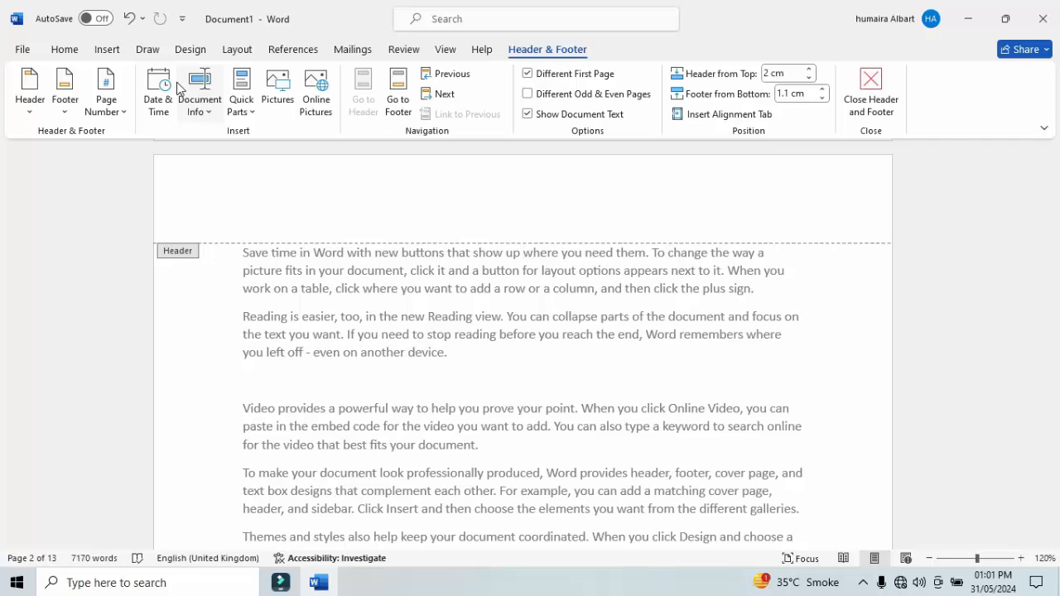
click(99, 49)
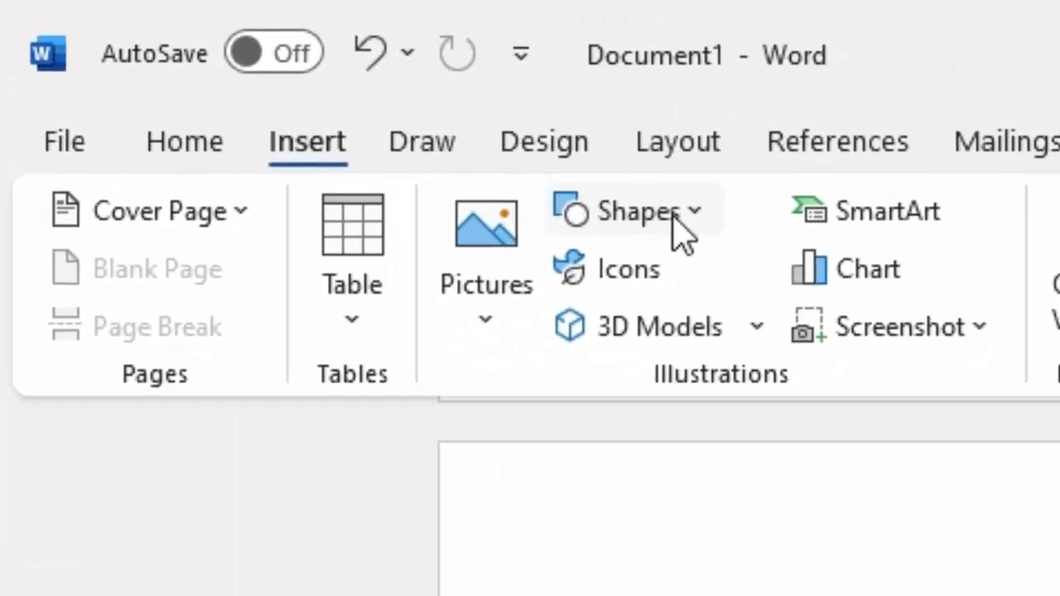
click(673, 213)
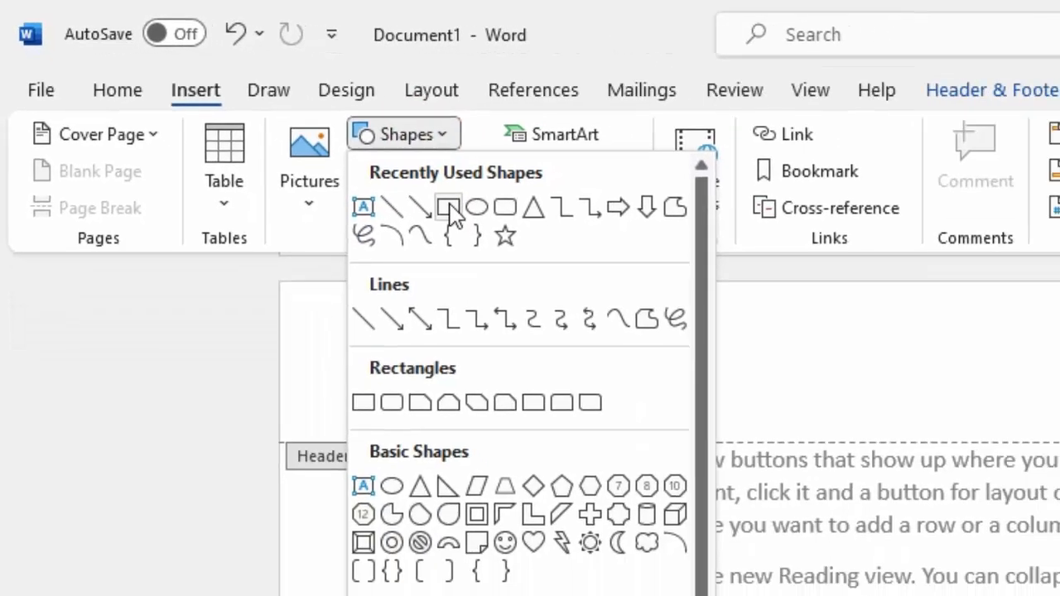
click(499, 224)
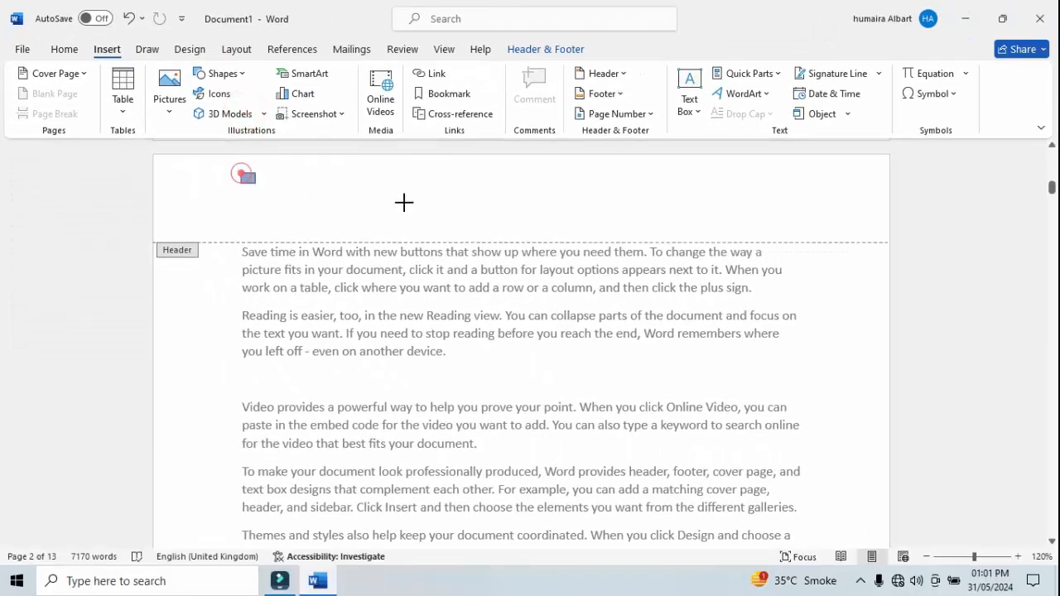
drag(403, 202, 838, 226)
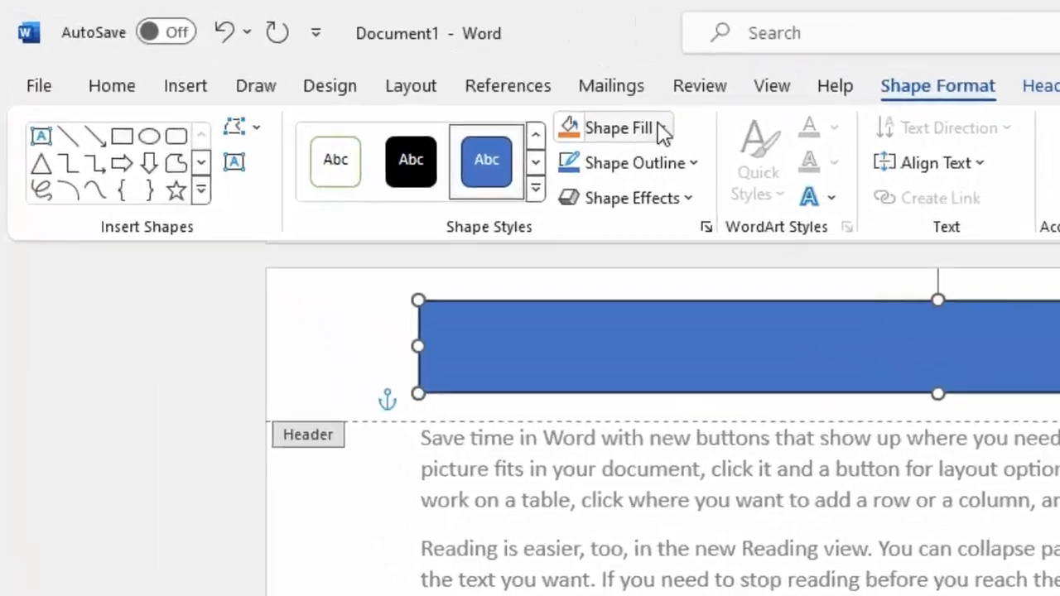
Fill the header rectangle with the standard light blue and remove its outline.
click(662, 130)
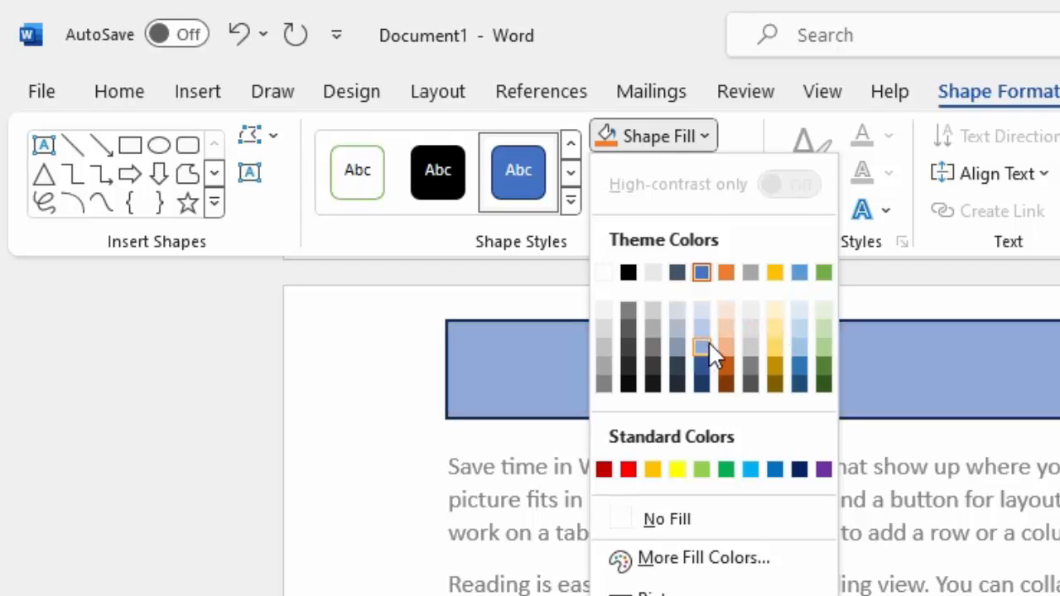
click(748, 468)
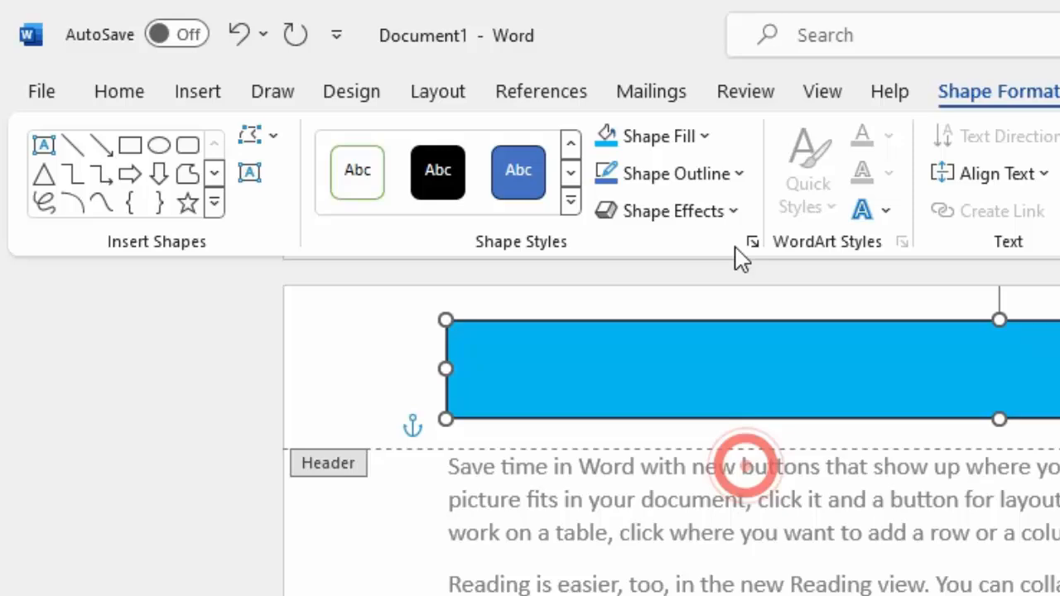
click(709, 176)
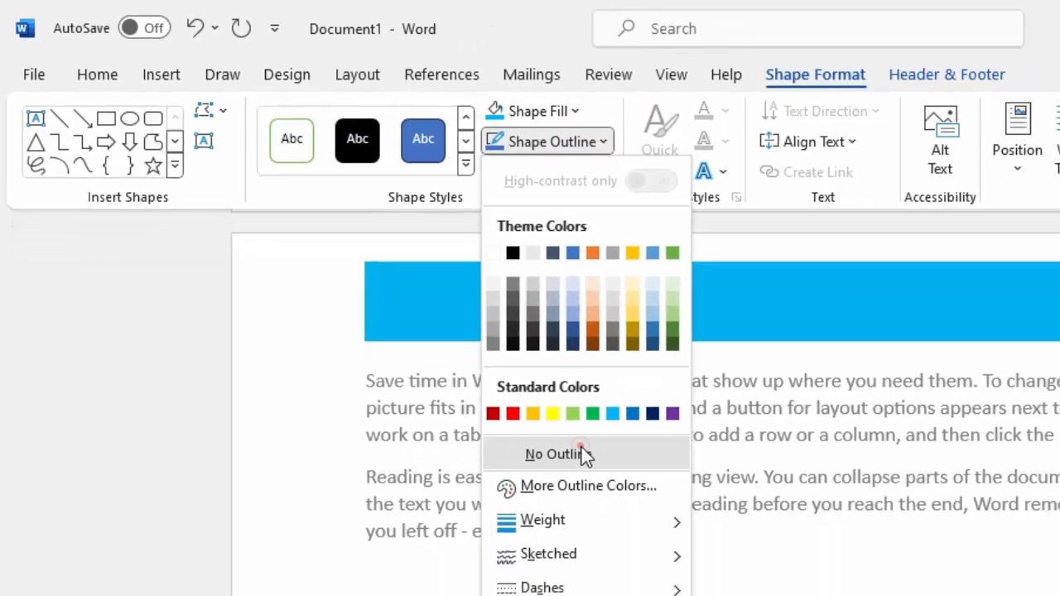
click(718, 558)
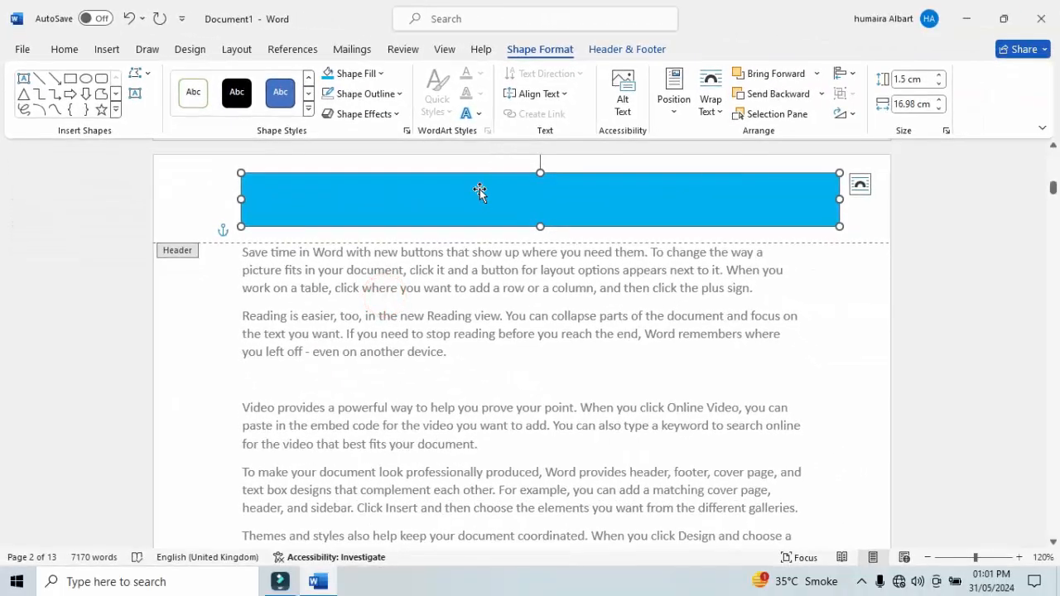
Add the text "Physics" inside the header rectangle and set its font size to 22.
right_click(480, 192)
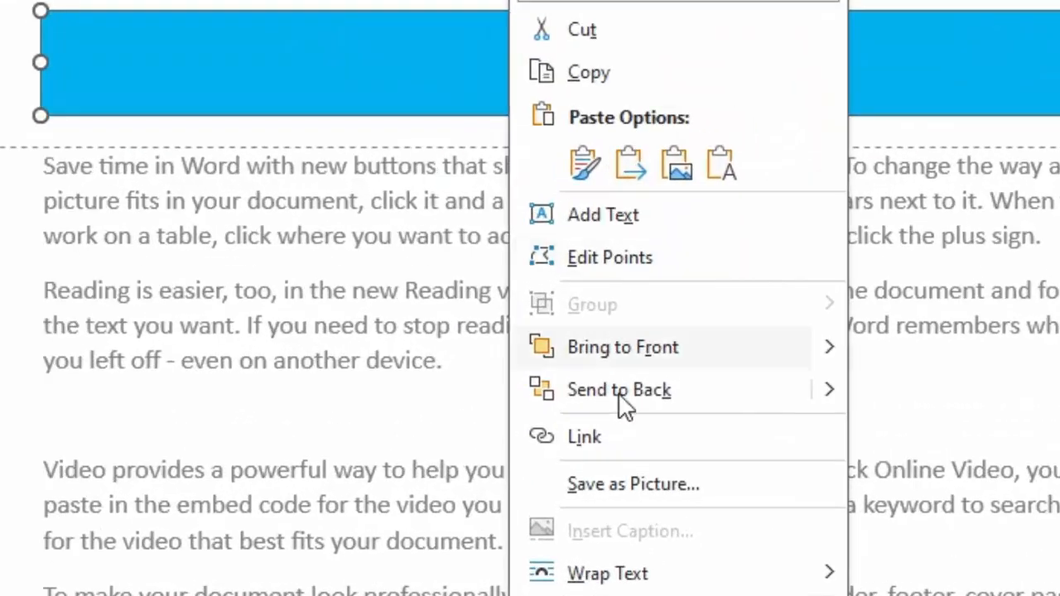
click(572, 217)
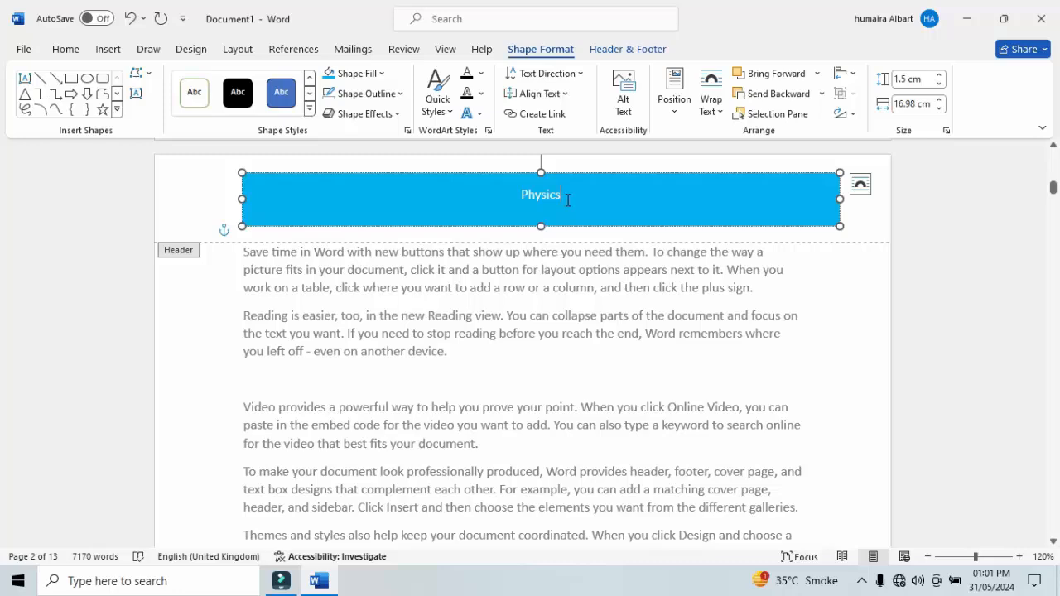
double_click(568, 201)
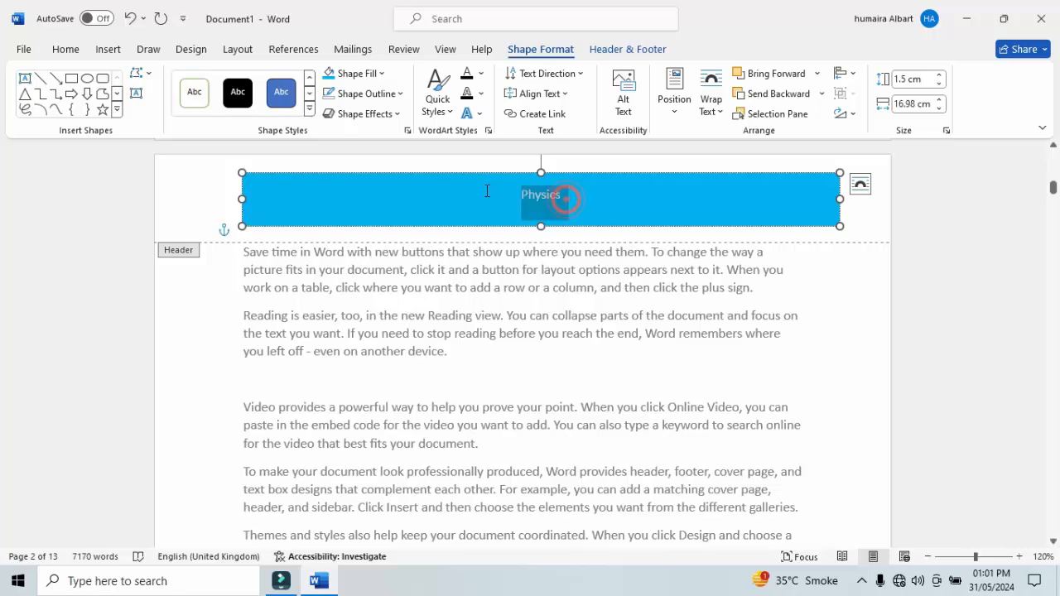
click(67, 49)
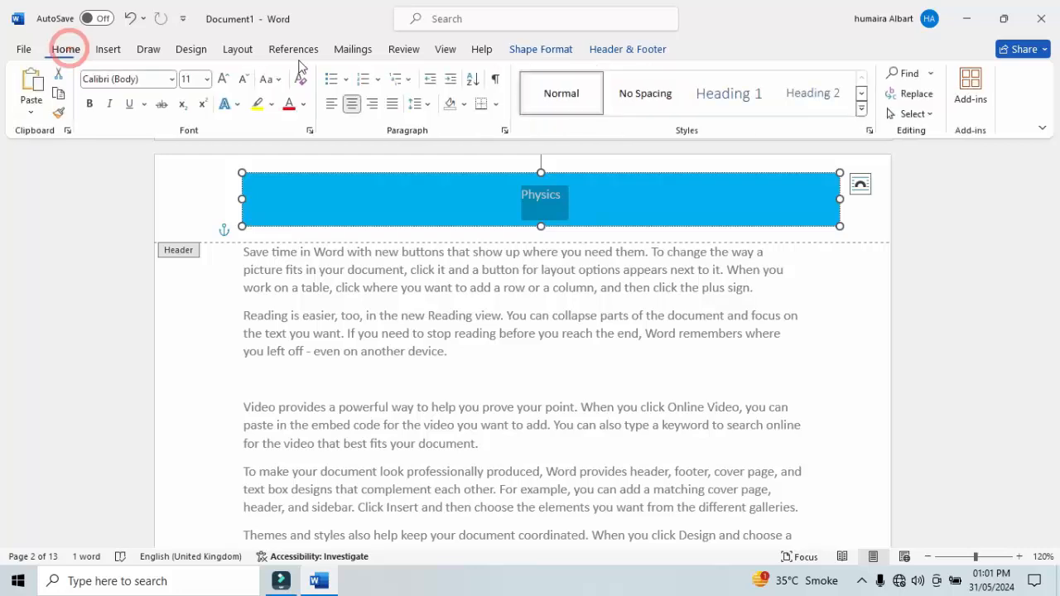
click(223, 80)
click(223, 80)
click(223, 80)
click(223, 80)
click(223, 80)
click(223, 80)
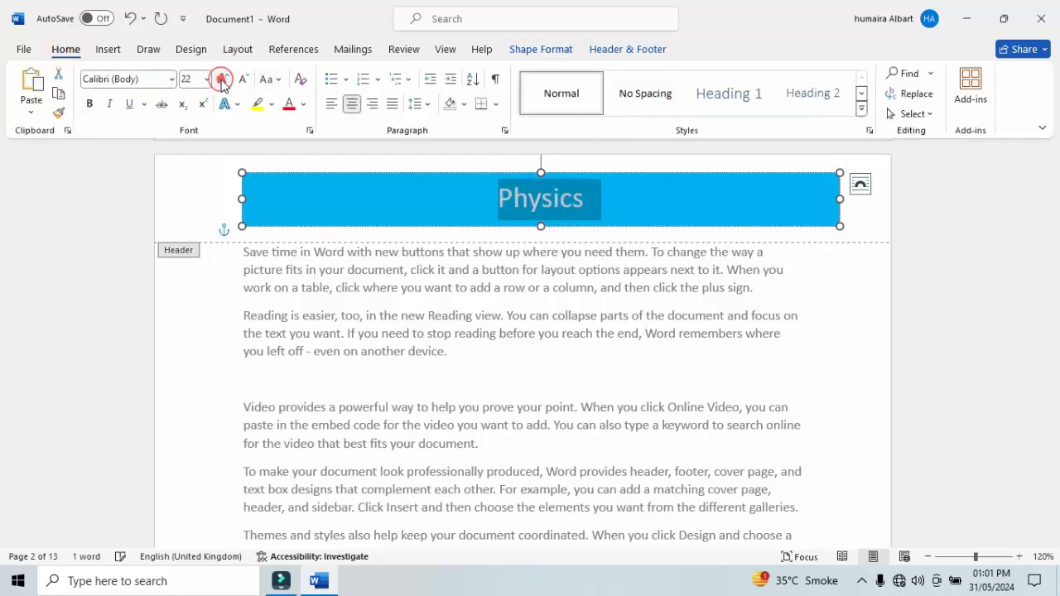
click(223, 80)
click(247, 82)
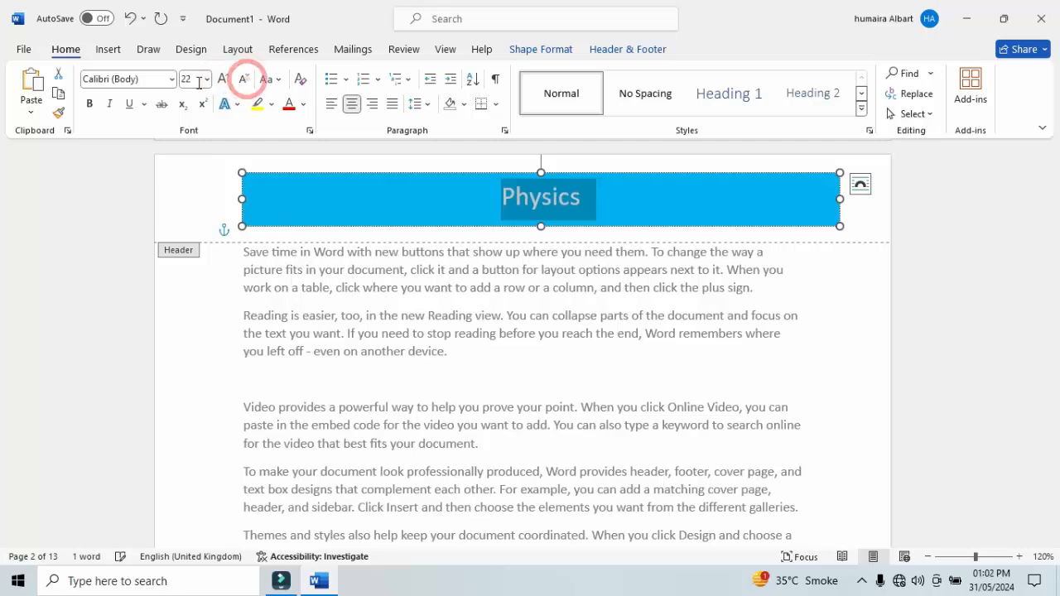
Change the "Physics" header text to black and set its font to Arial Black.
click(303, 104)
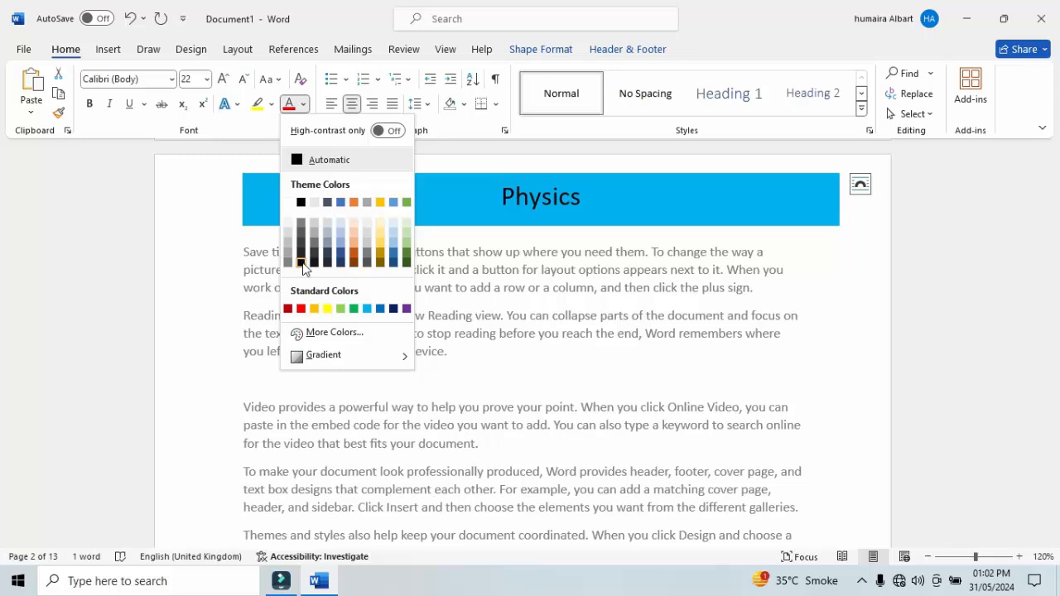
click(301, 263)
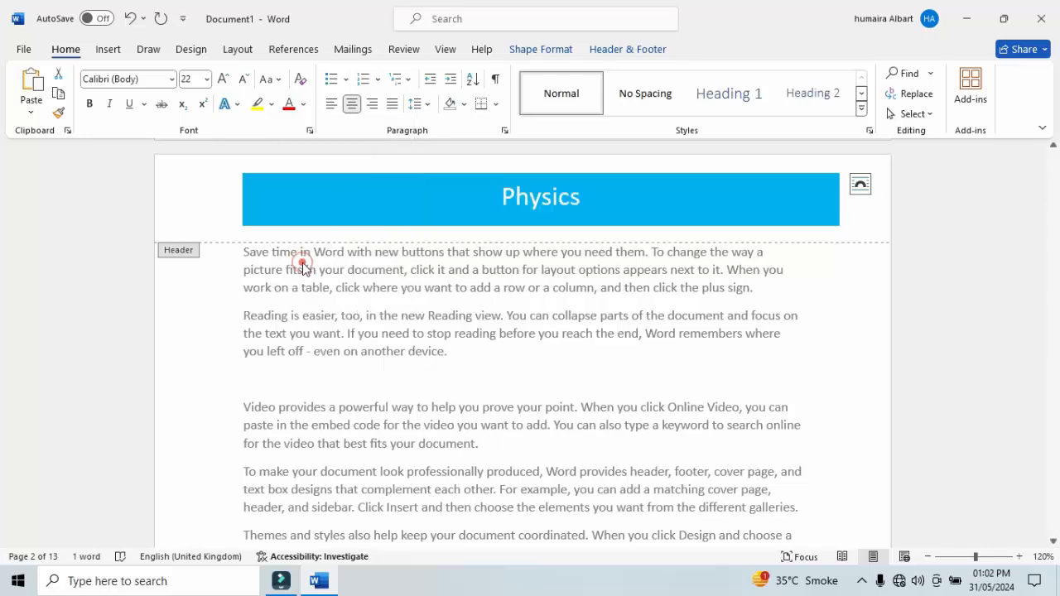
click(171, 80)
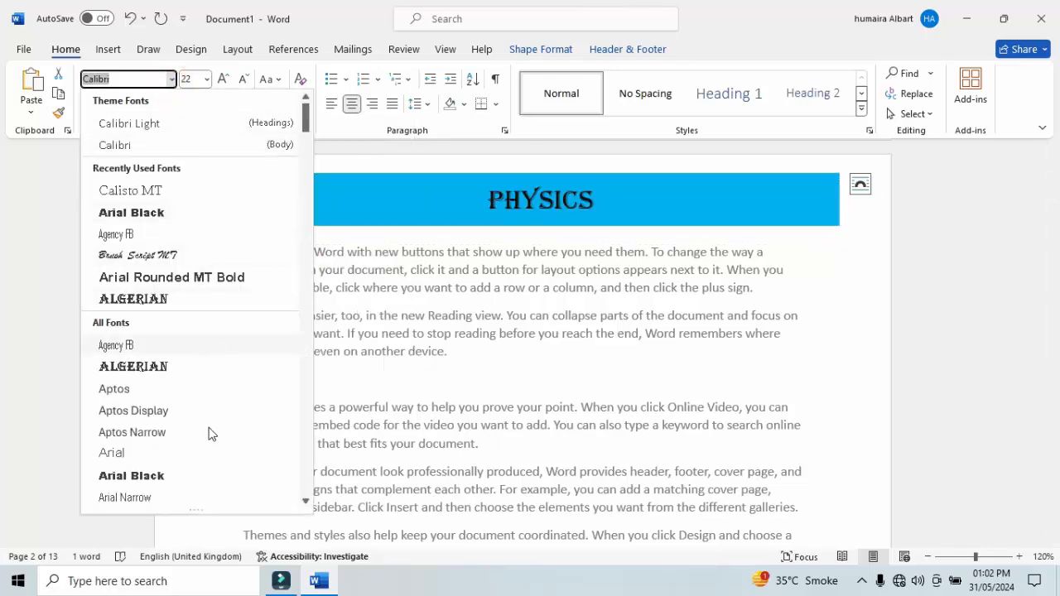
click(200, 476)
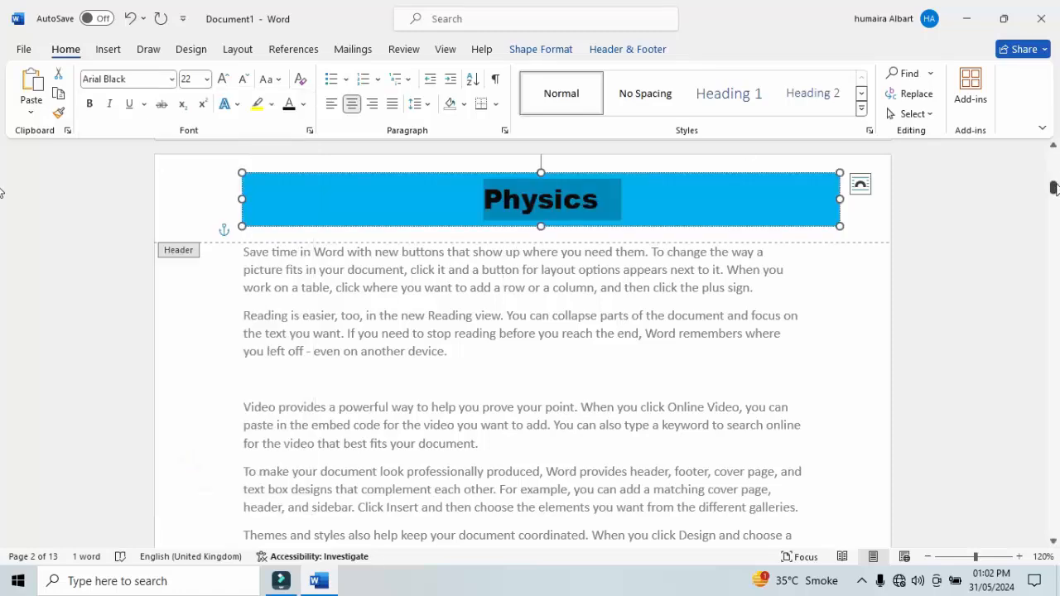
Close header and footer editing and place the cursor in the body text on page 4.
drag(1055, 187, 1055, 248)
drag(3, 252, 3, 245)
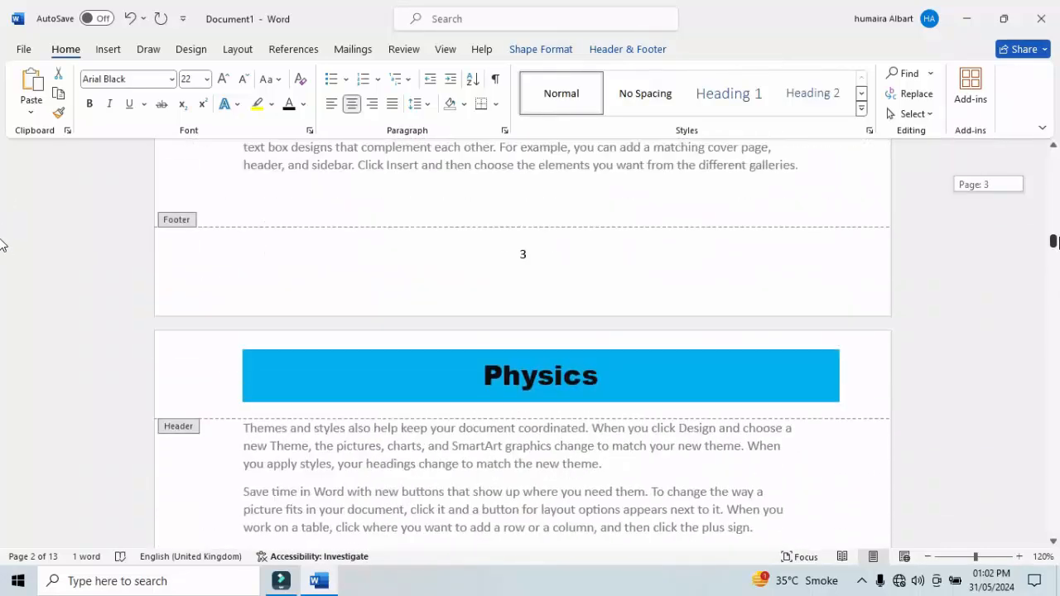
drag(1058, 240, 1033, 142)
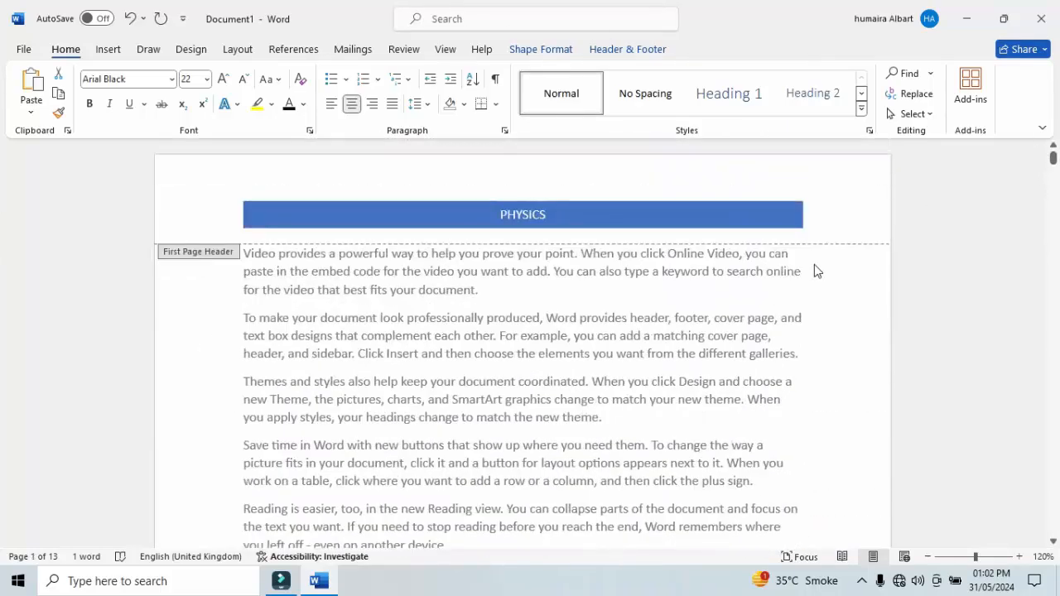
click(815, 264)
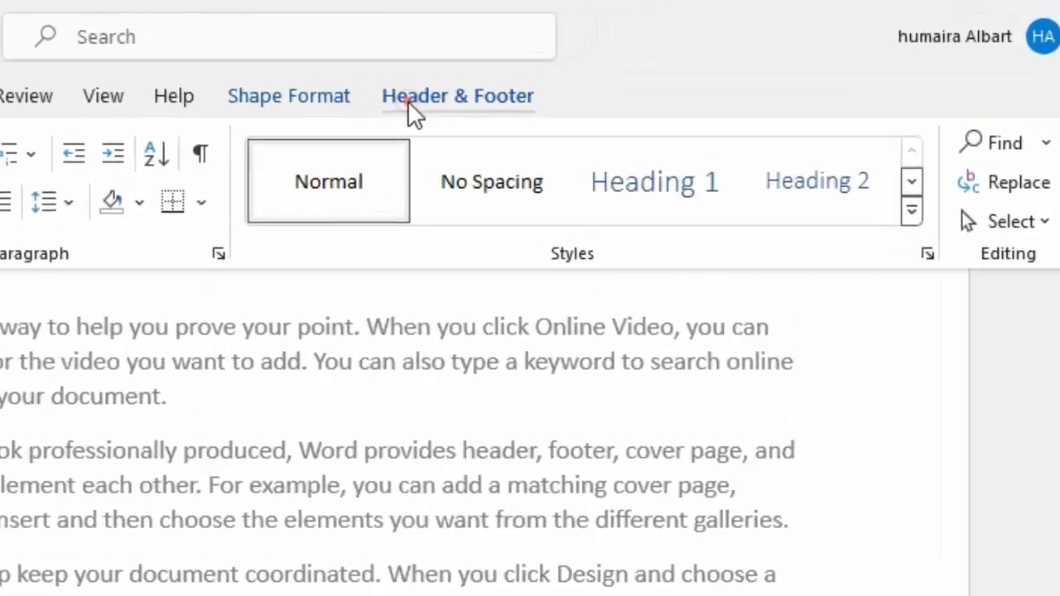
click(408, 100)
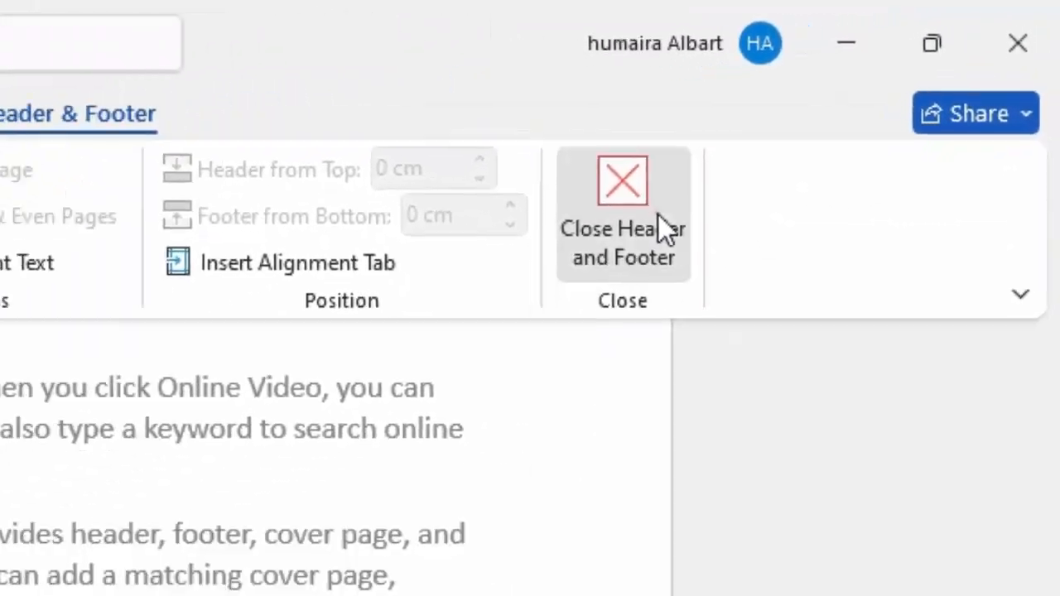
click(885, 98)
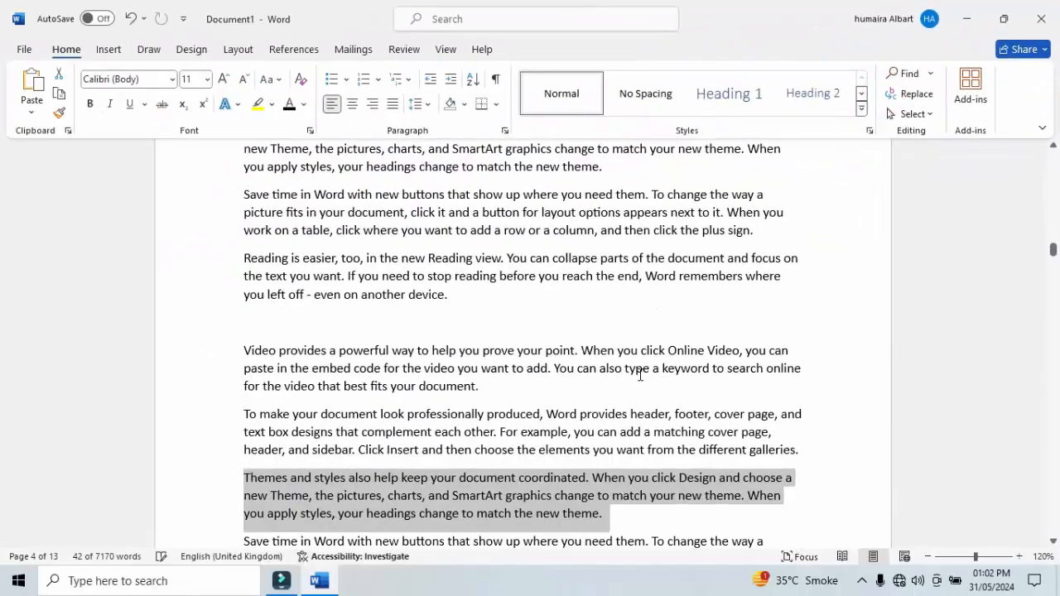
click(640, 375)
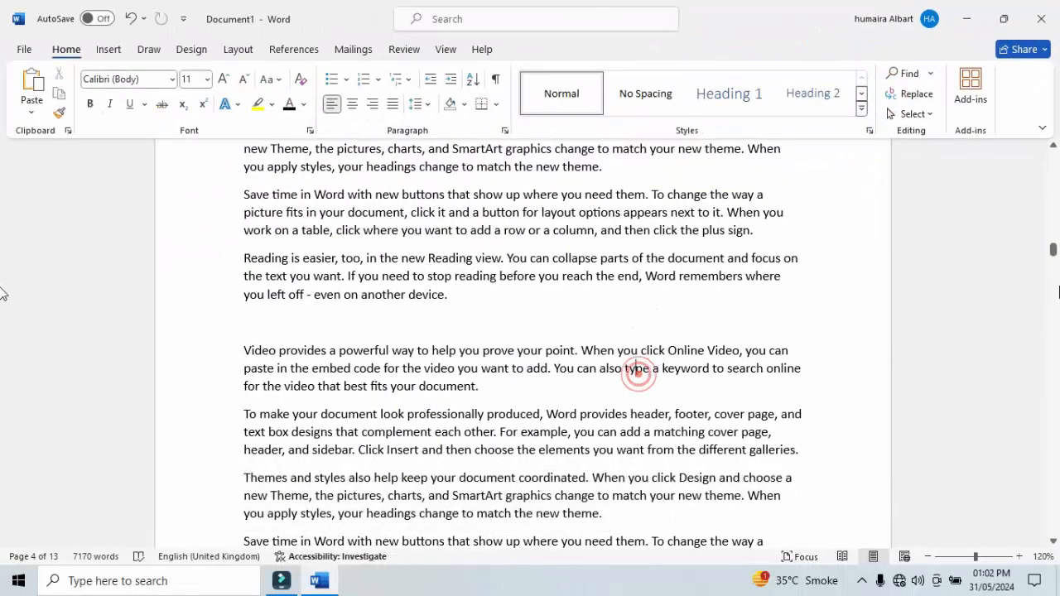
Zoom out to 50% and compare the first page's header with the headers on the following pages.
click(934, 558)
click(934, 558)
click(934, 557)
click(934, 557)
click(935, 557)
click(935, 557)
click(935, 557)
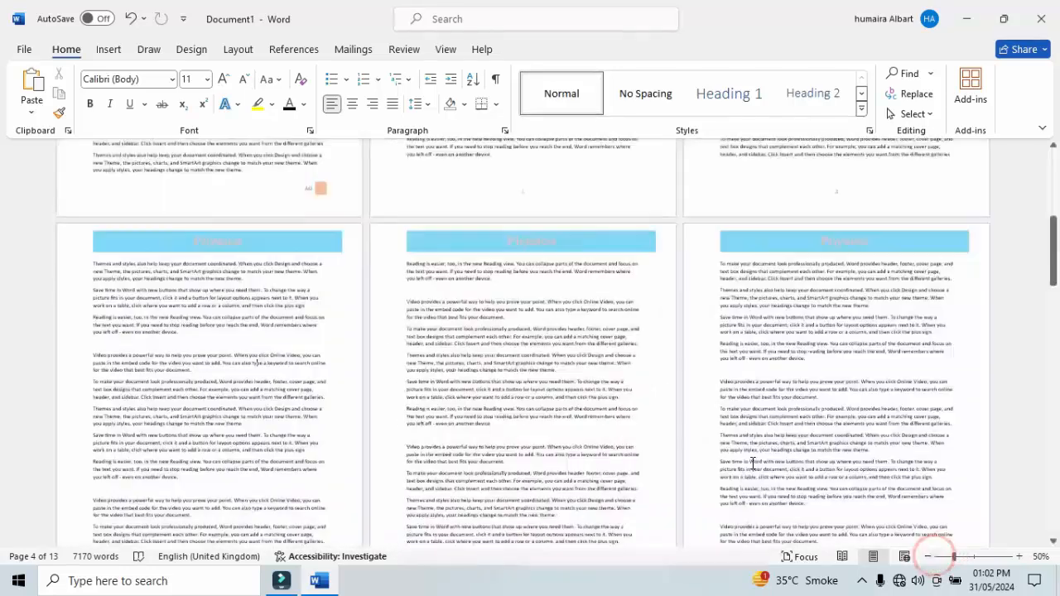
drag(1055, 236, 1054, 146)
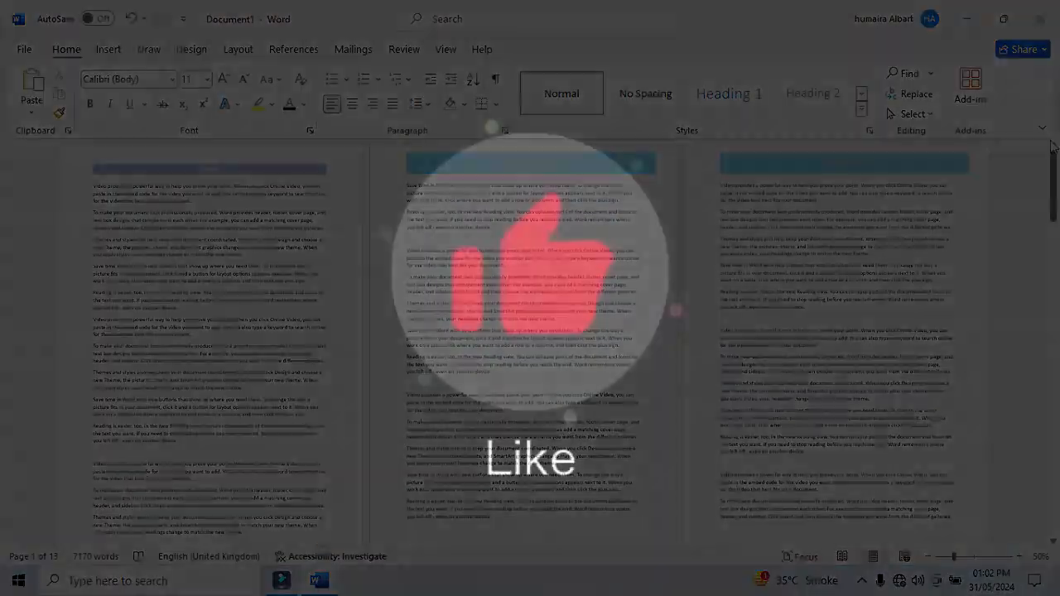